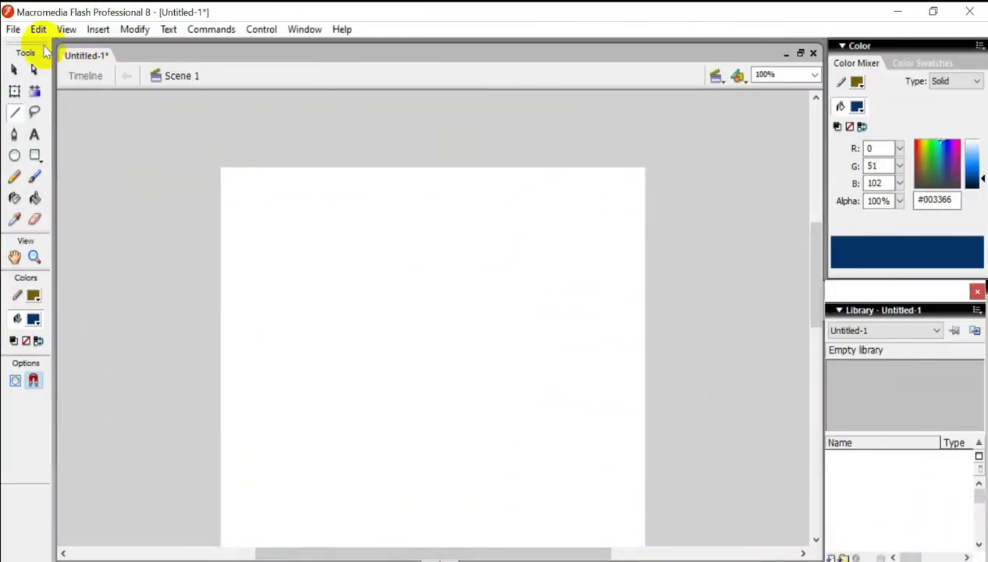
Step: Import the PRO sketch image from the Pictures folder onto the stage
{"action": "left_click", "coordinate": [11, 29]}
{"action": "mouse_move", "coordinate": [41, 276]}
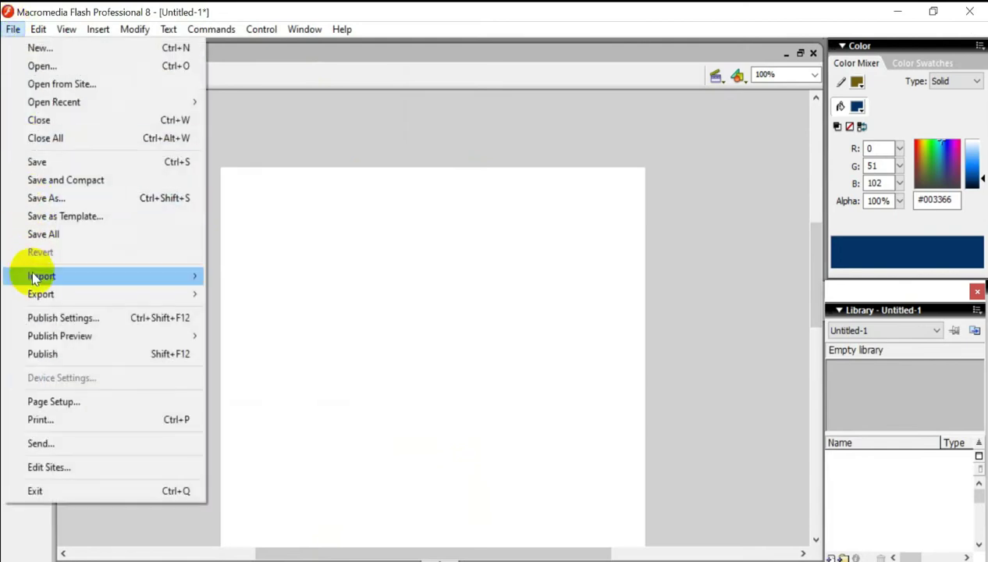
{"action": "left_click", "coordinate": [226, 276]}
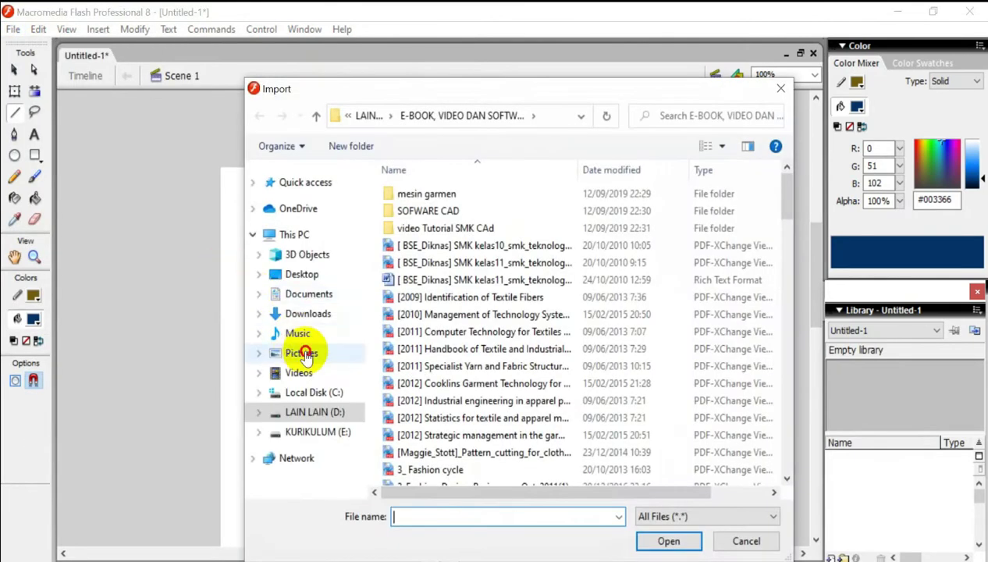
{"action": "left_click", "coordinate": [302, 353]}
{"action": "scroll", "coordinate": [617, 246], "scroll_direction": "down", "scroll_amount": 5}
{"action": "scroll", "coordinate": [636, 246], "scroll_direction": "up", "scroll_amount": 5}
{"action": "left_click", "coordinate": [719, 210]}
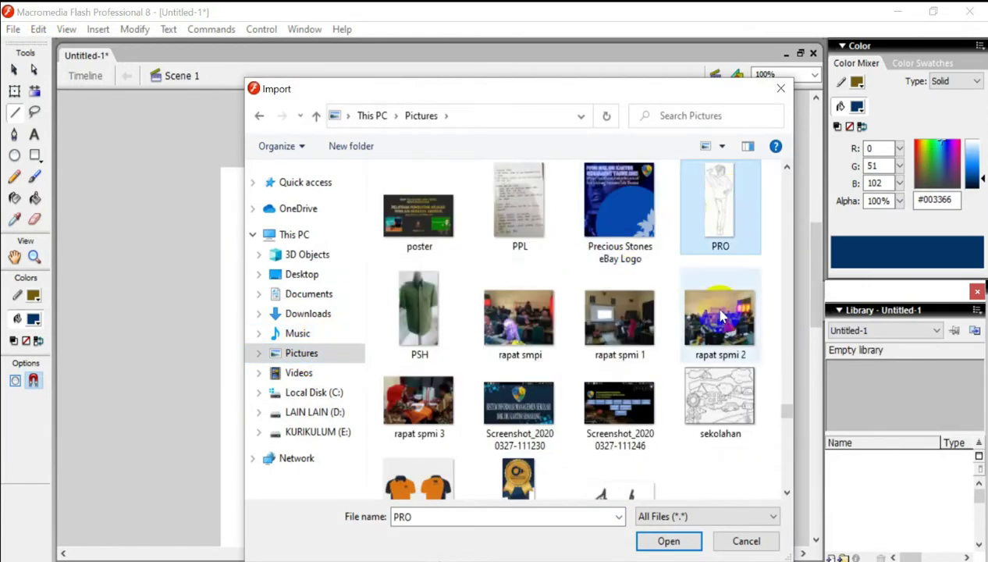
{"action": "left_click", "coordinate": [669, 541]}
{"action": "scroll", "coordinate": [459, 205], "scroll_direction": "down", "scroll_amount": 3}
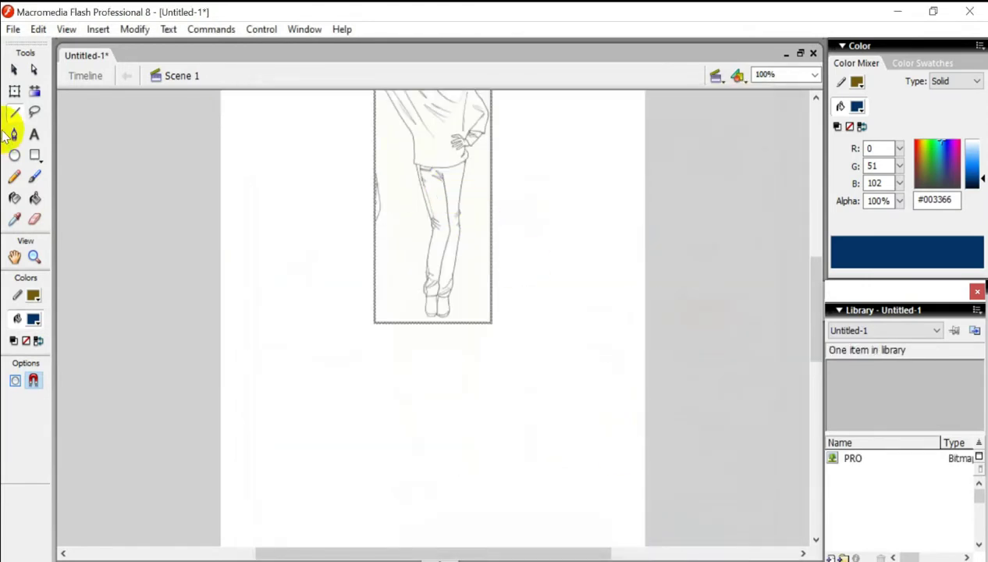
Step: Move the sketch into place and scale it up with Free Transform to fill the page
{"action": "left_click", "coordinate": [14, 70]}
{"action": "left_click_drag", "start_coordinate": [469, 214], "coordinate": [459, 382]}
{"action": "scroll", "coordinate": [513, 382], "scroll_direction": "down", "scroll_amount": 3}
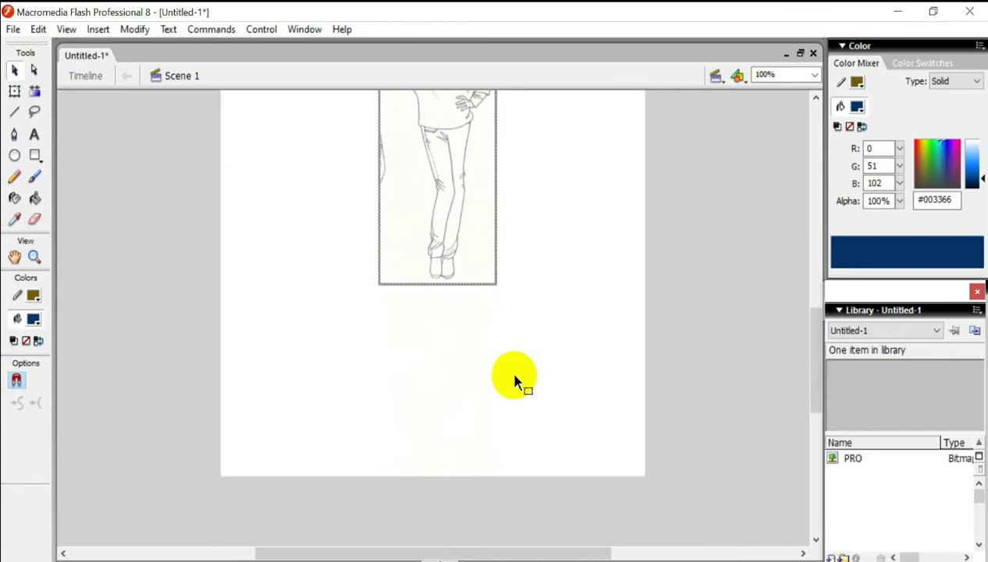
{"action": "scroll", "coordinate": [515, 378], "scroll_direction": "up", "scroll_amount": 3}
{"action": "left_click", "coordinate": [15, 92]}
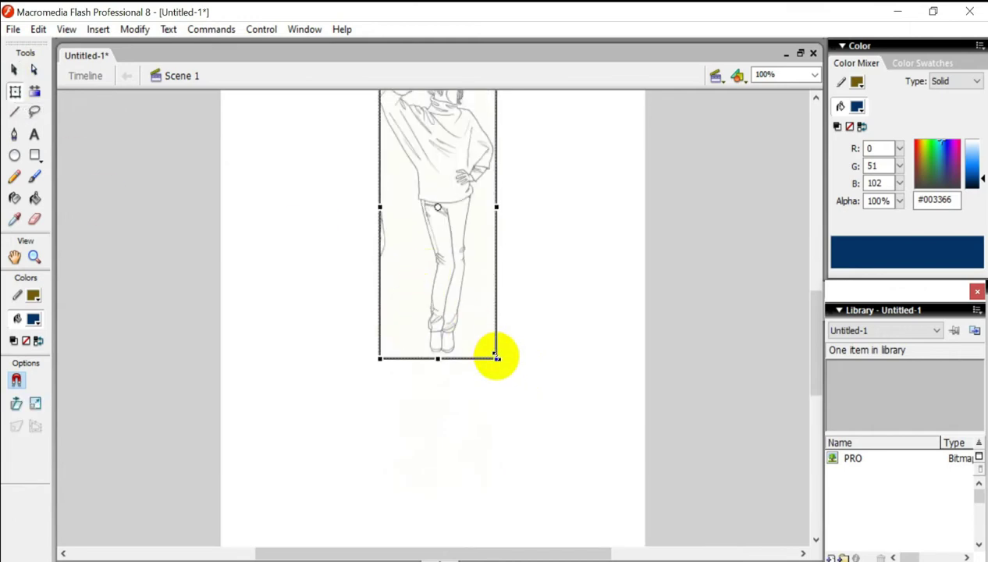
{"action": "left_click_drag", "start_coordinate": [495, 358], "coordinate": [589, 398]}
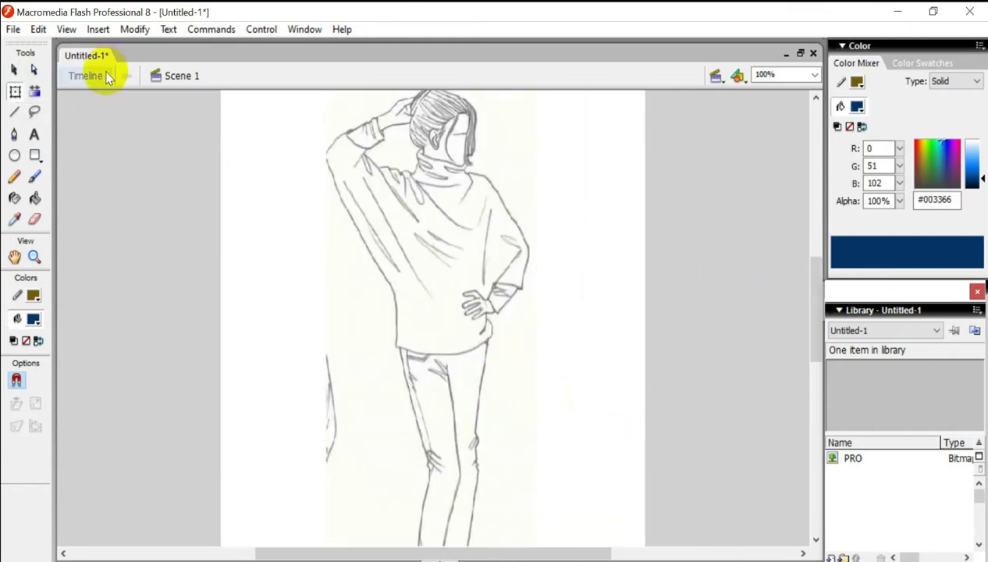
Step: Insert a blank keyframe at frame 2 with Onion Skin showing the sketch faintly
{"action": "left_click", "coordinate": [85, 76]}
{"action": "right_click", "coordinate": [177, 119]}
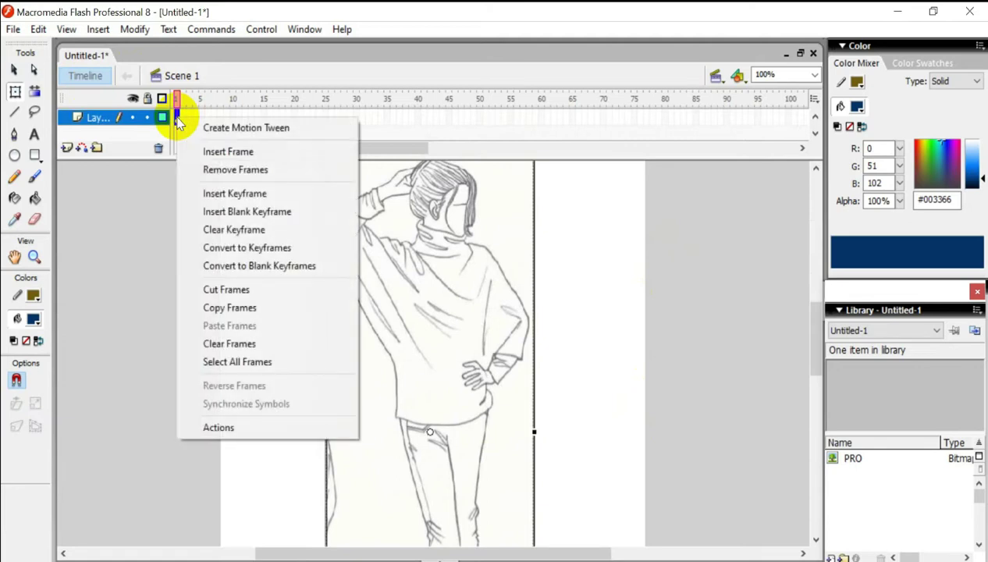
{"action": "left_click", "coordinate": [238, 211]}
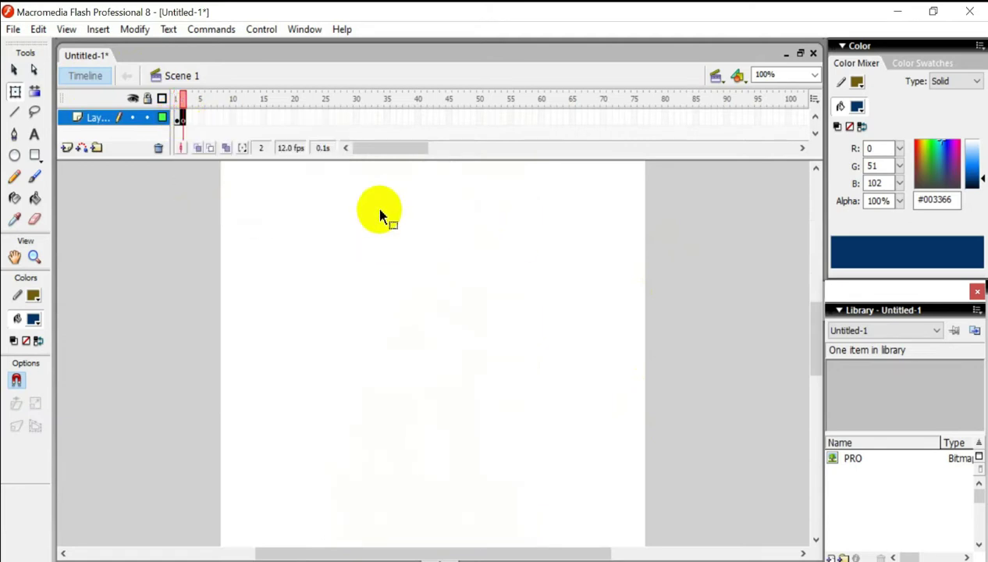
{"action": "left_click", "coordinate": [199, 148]}
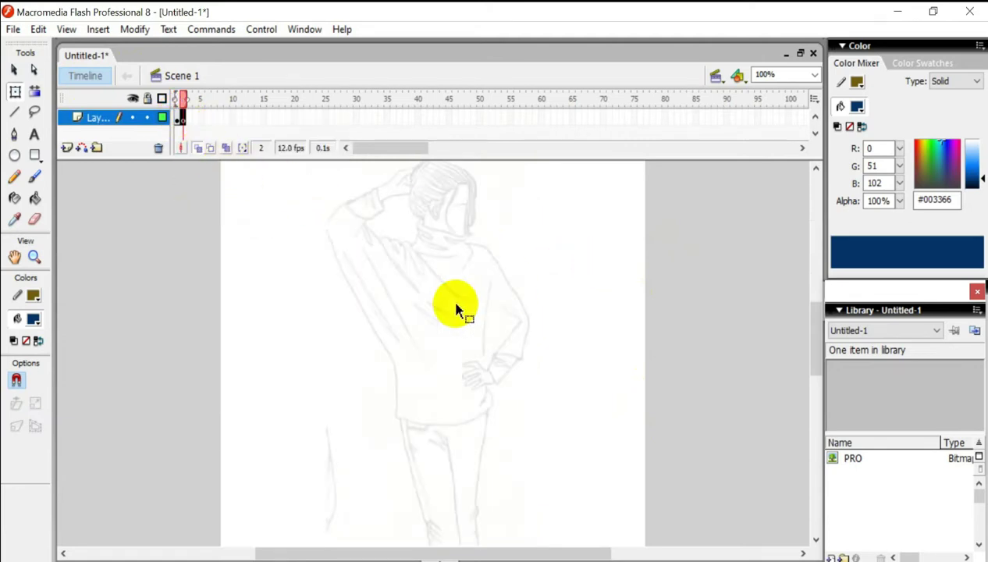
Step: Collapse the Timeline and zoom the stage to 200%
{"action": "left_click", "coordinate": [14, 112]}
{"action": "left_click", "coordinate": [84, 76]}
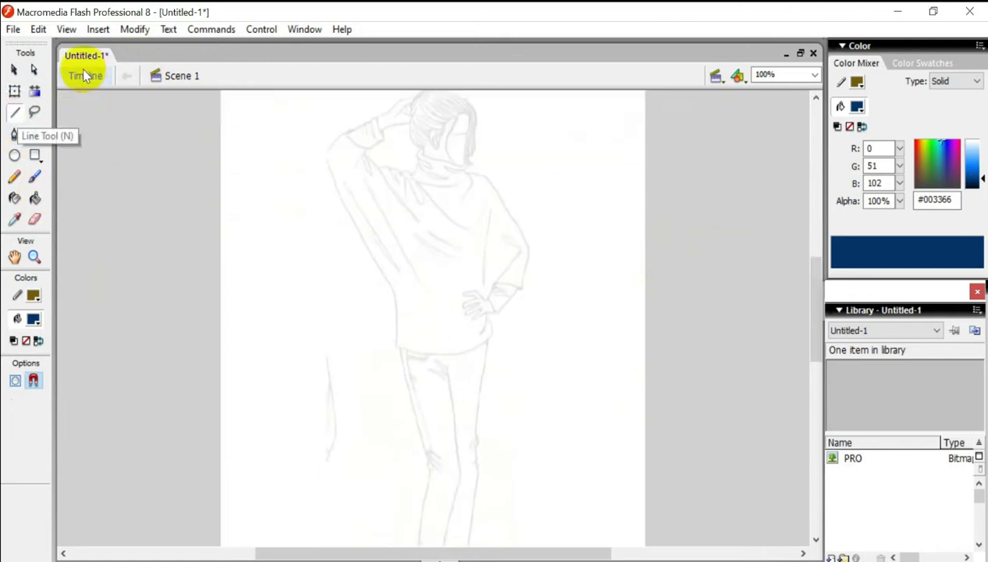
{"action": "left_click", "coordinate": [816, 75]}
{"action": "left_click", "coordinate": [763, 169]}
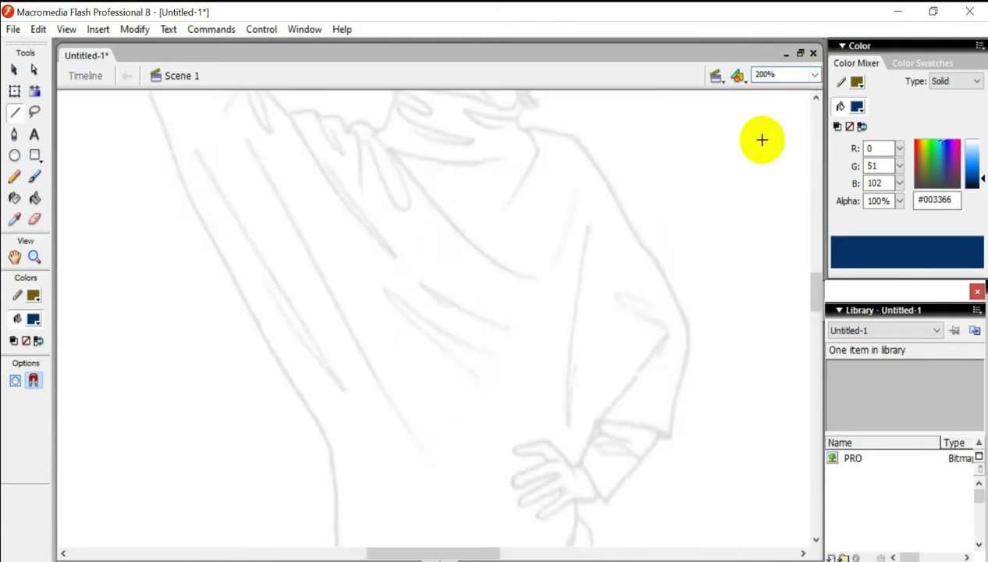
Step: At 400% zoom, trace the curved eyelid arc and the lines beneath it
{"action": "scroll", "coordinate": [761, 149], "scroll_direction": "up", "scroll_amount": 3}
{"action": "key", "text": "v"}
{"action": "left_click", "coordinate": [14, 112]}
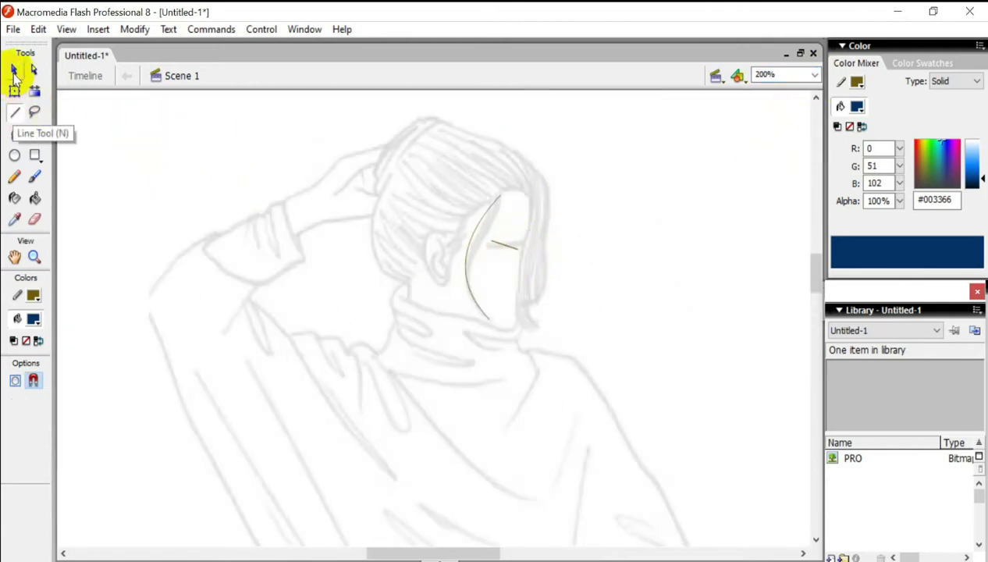
{"action": "left_click", "coordinate": [14, 71]}
{"action": "left_click_drag", "start_coordinate": [507, 252], "coordinate": [507, 238]}
{"action": "left_click", "coordinate": [814, 74]}
{"action": "left_click", "coordinate": [776, 156]}
{"action": "left_click", "coordinate": [14, 111]}
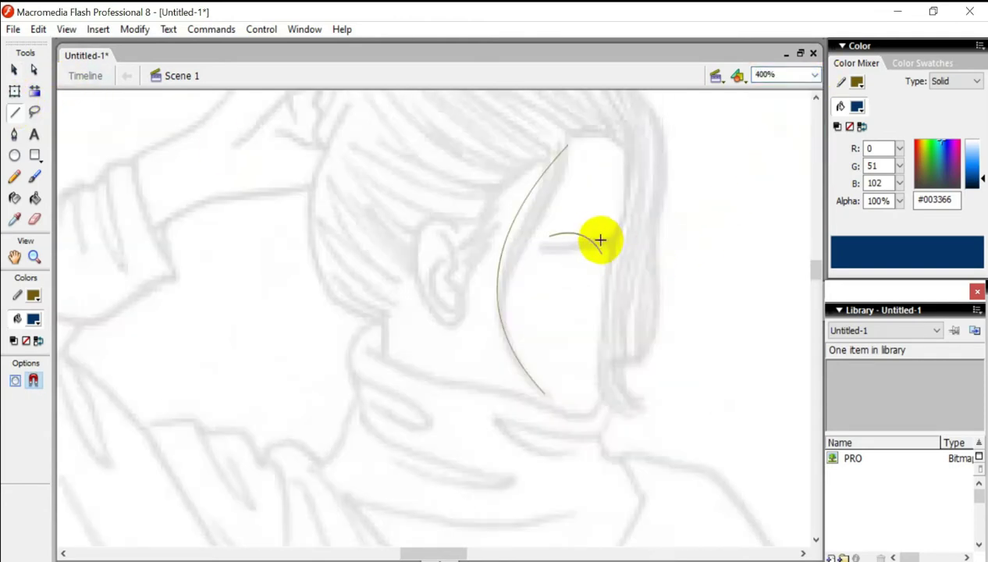
{"action": "left_click_drag", "start_coordinate": [550, 234], "coordinate": [603, 252]}
{"action": "left_click", "coordinate": [15, 71]}
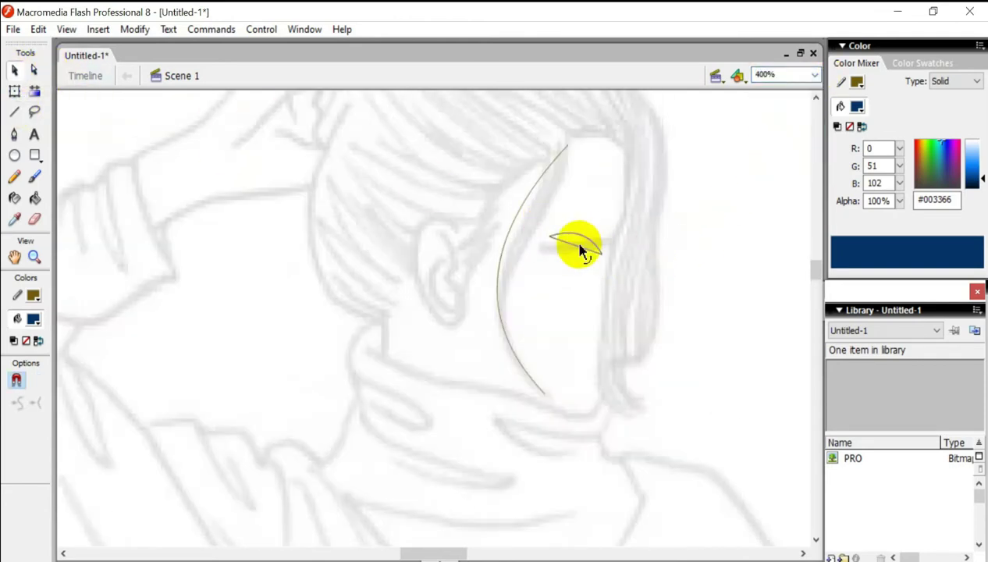
{"action": "left_click", "coordinate": [14, 112]}
{"action": "left_click_drag", "start_coordinate": [550, 237], "coordinate": [601, 262]}
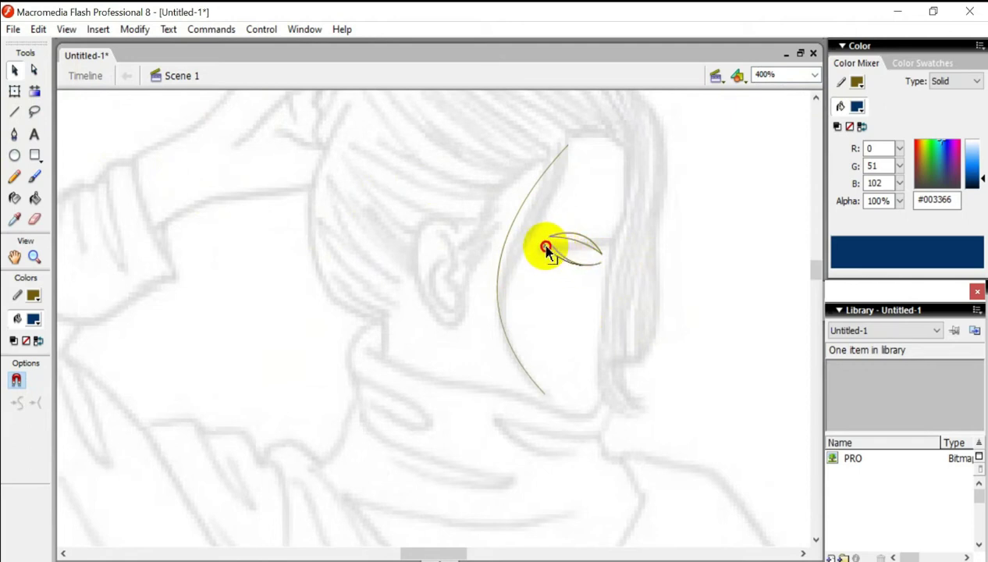
Step: Draw a line across the cheek and bend it into a downward curve
{"action": "left_click", "coordinate": [15, 112]}
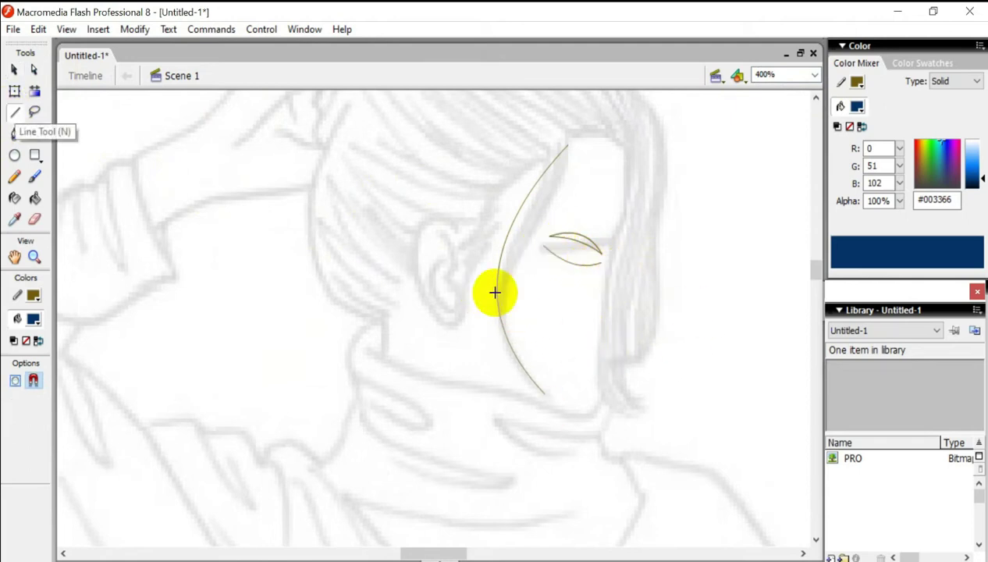
{"action": "left_click_drag", "start_coordinate": [461, 234], "coordinate": [606, 299]}
{"action": "left_click", "coordinate": [14, 69]}
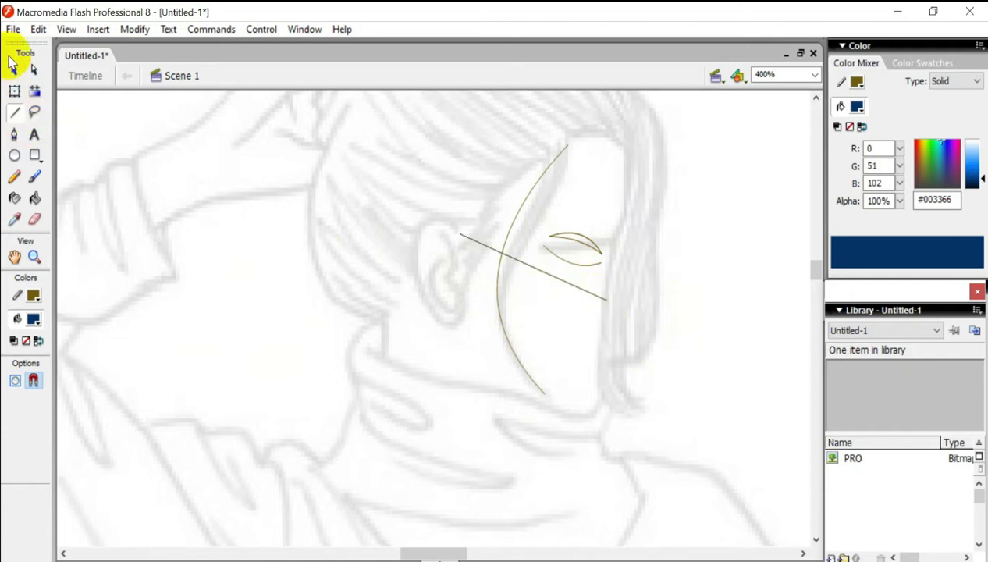
{"action": "left_click_drag", "start_coordinate": [541, 290], "coordinate": [545, 287]}
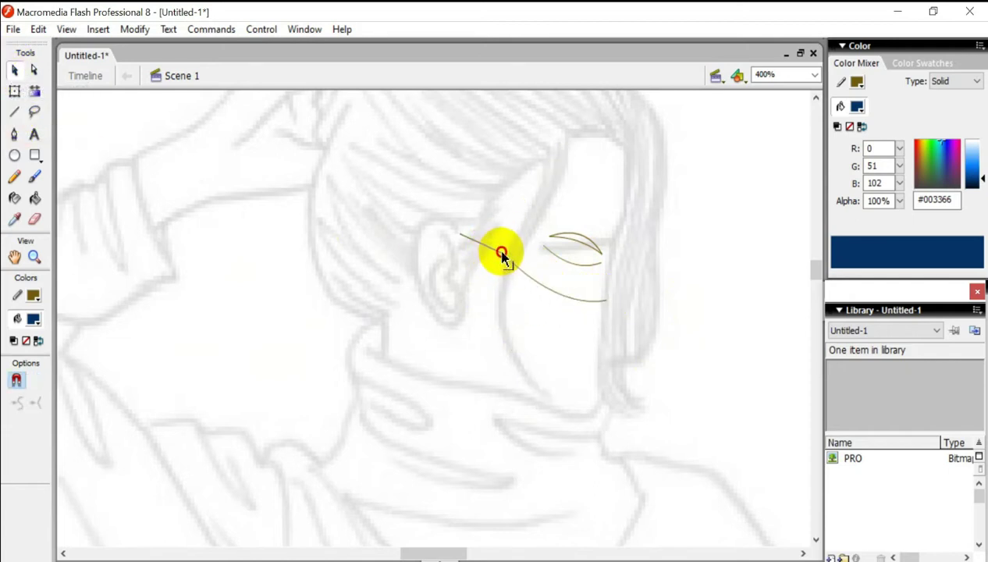
Step: Trace the jaw down to the chin and curve the cheek and chin lines
{"action": "left_click", "coordinate": [14, 112]}
{"action": "mouse_move", "coordinate": [457, 293]}
{"action": "left_mouse_down"}
{"action": "mouse_move", "coordinate": [527, 383]}
{"action": "mouse_move", "coordinate": [528, 401]}
{"action": "left_mouse_up"}
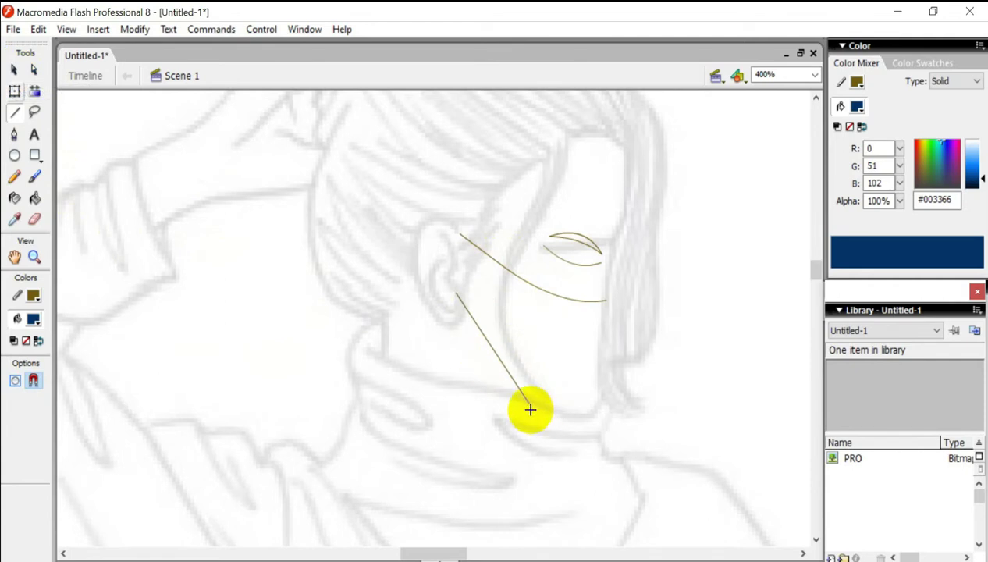
{"action": "mouse_move", "coordinate": [531, 403]}
{"action": "left_mouse_down"}
{"action": "mouse_move", "coordinate": [583, 421]}
{"action": "mouse_move", "coordinate": [607, 402]}
{"action": "left_mouse_up"}
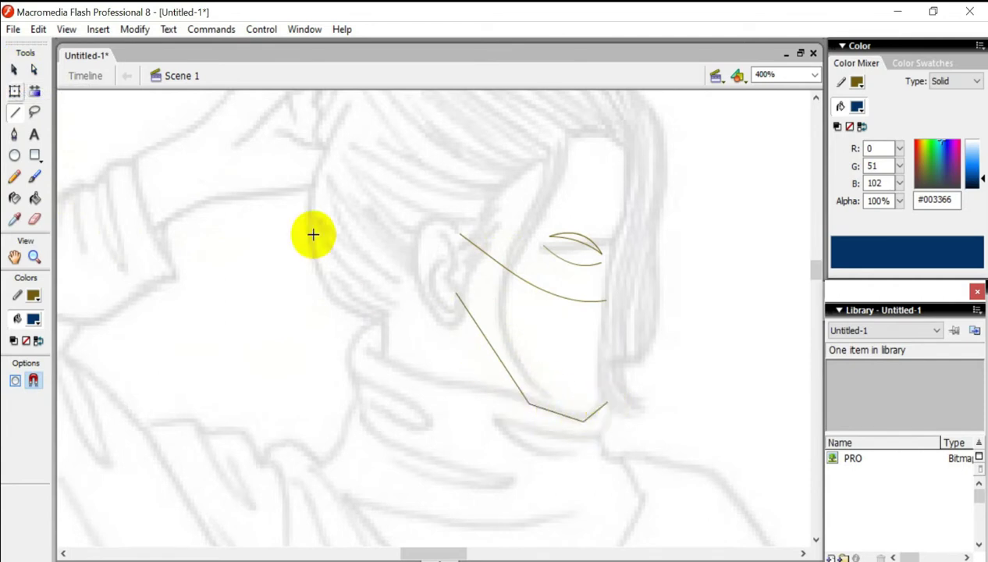
{"action": "left_click_drag", "start_coordinate": [460, 239], "coordinate": [520, 297]}
{"action": "left_click_drag", "start_coordinate": [525, 346], "coordinate": [456, 295]}
{"action": "left_click", "coordinate": [14, 69]}
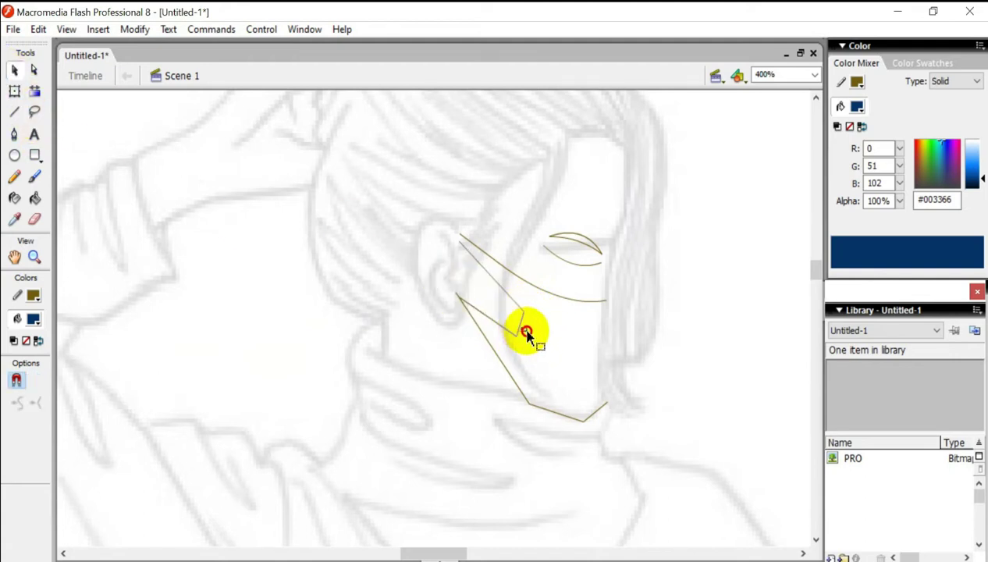
{"action": "left_click_drag", "start_coordinate": [516, 297], "coordinate": [515, 336]}
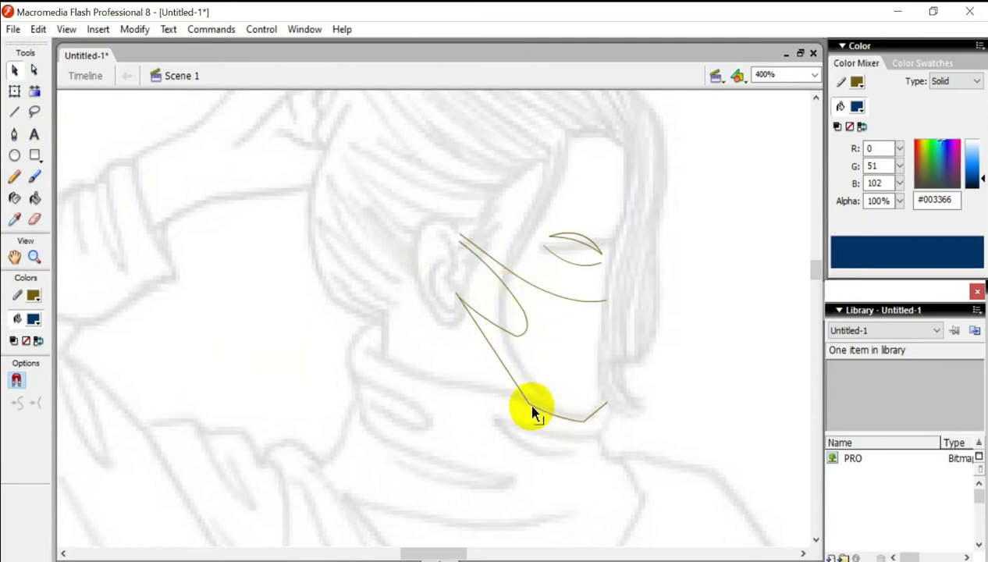
{"action": "left_click_drag", "start_coordinate": [529, 403], "coordinate": [554, 419]}
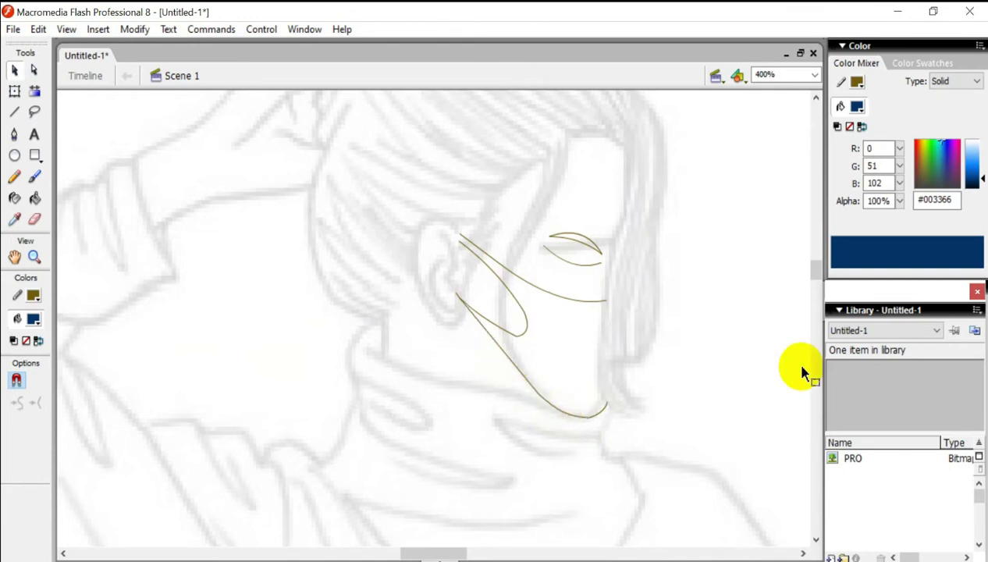
Step: Add short strokes by the jaw and eye, plus a curved line over the hair
{"action": "left_click", "coordinate": [14, 112]}
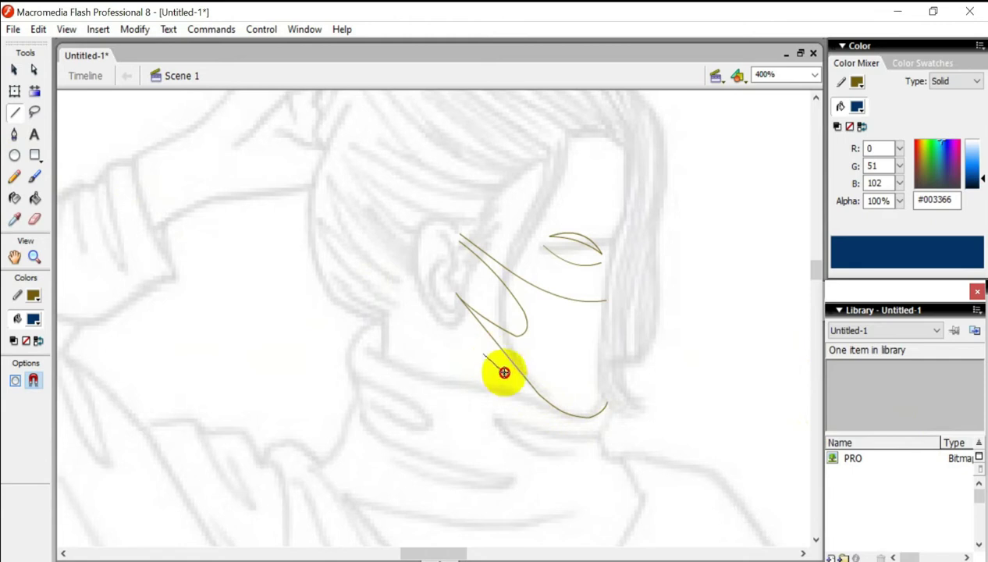
{"action": "left_click_drag", "start_coordinate": [484, 353], "coordinate": [538, 397]}
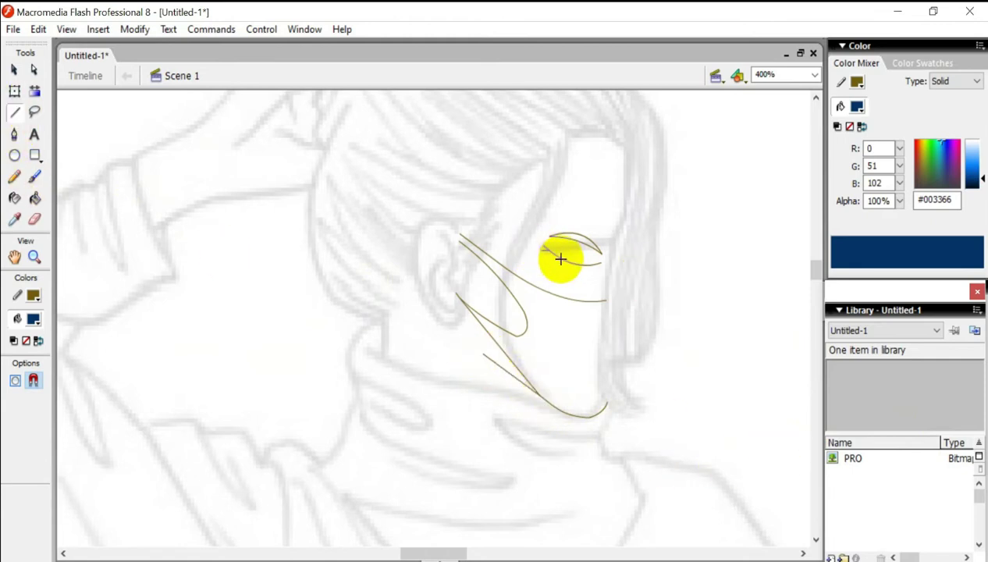
{"action": "left_click_drag", "start_coordinate": [555, 254], "coordinate": [578, 259]}
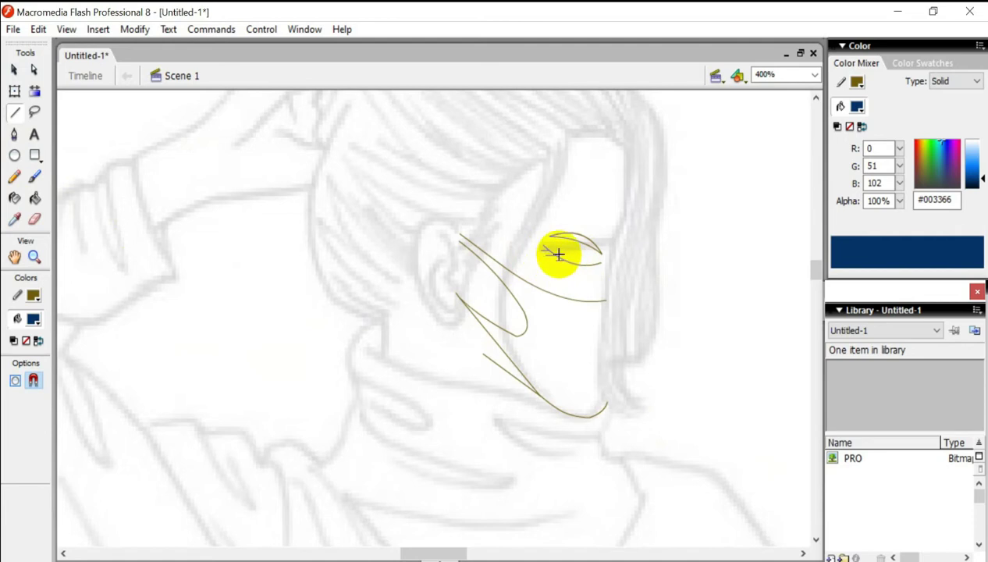
{"action": "scroll", "coordinate": [9, 117], "scroll_direction": "up", "scroll_amount": 3}
{"action": "left_click_drag", "start_coordinate": [430, 150], "coordinate": [620, 288]}
{"action": "left_click_drag", "start_coordinate": [556, 242], "coordinate": [546, 199]}
{"action": "mouse_move", "coordinate": [434, 154]}
{"action": "left_mouse_down"}
{"action": "mouse_move", "coordinate": [593, 202]}
{"action": "mouse_move", "coordinate": [620, 288]}
{"action": "left_mouse_up"}
Step: Lay down the hair strand strokes and the outer hair outline
{"action": "left_click", "coordinate": [14, 134]}
{"action": "left_click", "coordinate": [619, 288]}
{"action": "left_click", "coordinate": [567, 285]}
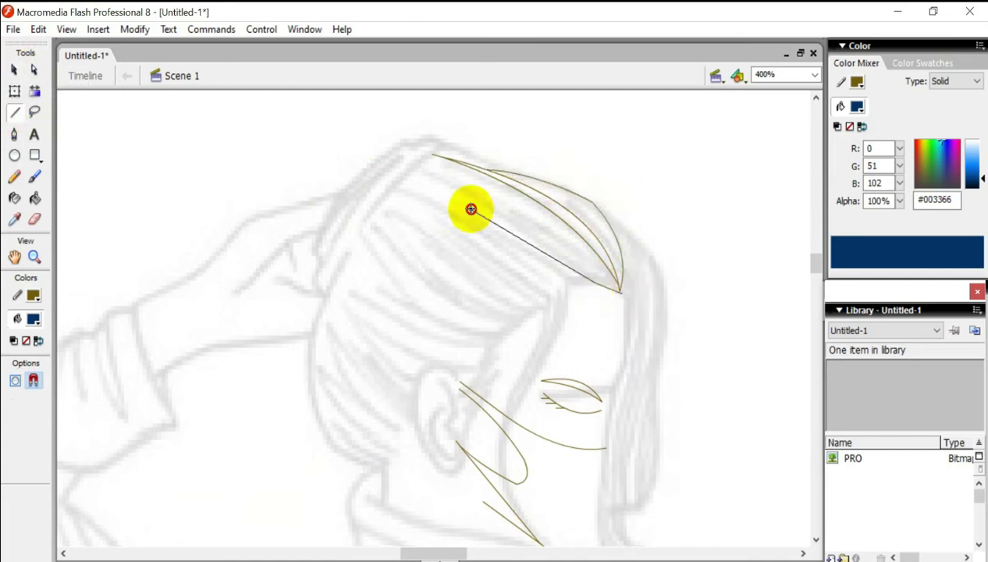
{"action": "left_click", "coordinate": [426, 171]}
{"action": "left_click_drag", "start_coordinate": [426, 172], "coordinate": [543, 303]}
{"action": "left_click_drag", "start_coordinate": [397, 188], "coordinate": [534, 305]}
{"action": "mouse_move", "coordinate": [374, 211]}
{"action": "left_mouse_down"}
{"action": "mouse_move", "coordinate": [528, 300]}
{"action": "mouse_move", "coordinate": [421, 315]}
{"action": "mouse_move", "coordinate": [367, 228]}
{"action": "left_mouse_up"}
{"action": "mouse_move", "coordinate": [525, 322]}
{"action": "left_mouse_down"}
{"action": "mouse_move", "coordinate": [484, 346]}
{"action": "mouse_move", "coordinate": [340, 293]}
{"action": "left_mouse_up"}
{"action": "left_click_drag", "start_coordinate": [481, 368], "coordinate": [330, 302]}
{"action": "mouse_move", "coordinate": [365, 221]}
{"action": "left_mouse_down"}
{"action": "mouse_move", "coordinate": [418, 137]}
{"action": "mouse_move", "coordinate": [449, 143]}
{"action": "mouse_move", "coordinate": [392, 170]}
{"action": "left_mouse_up"}
{"action": "mouse_move", "coordinate": [418, 137]}
{"action": "left_mouse_down"}
{"action": "mouse_move", "coordinate": [313, 258]}
{"action": "mouse_move", "coordinate": [316, 316]}
{"action": "mouse_move", "coordinate": [363, 468]}
{"action": "left_mouse_up"}
Step: Bend the straight hair lines into curves along the strands and head top
{"action": "key", "text": "v"}
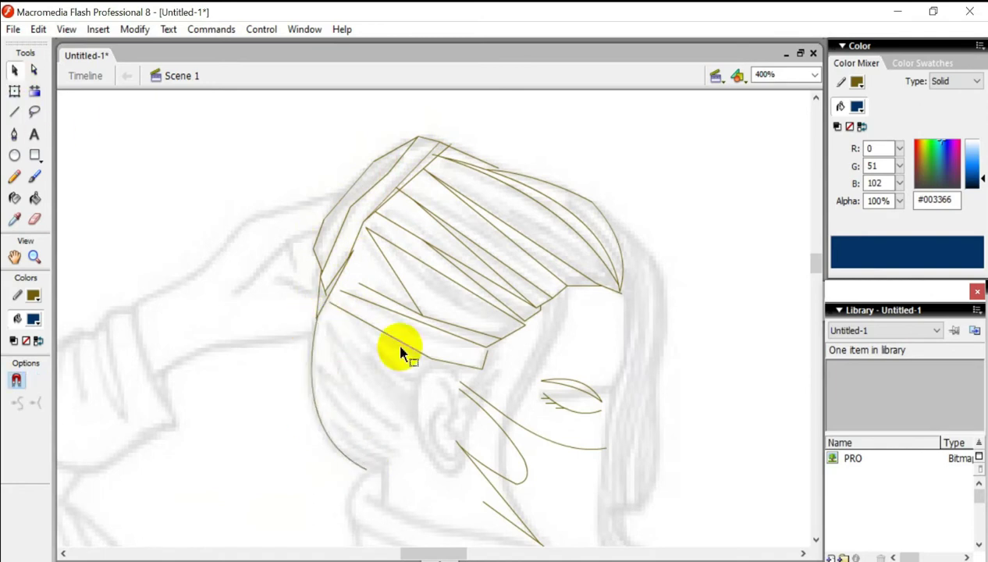
{"action": "left_click_drag", "start_coordinate": [370, 299], "coordinate": [376, 277]}
{"action": "left_click_drag", "start_coordinate": [465, 290], "coordinate": [518, 332]}
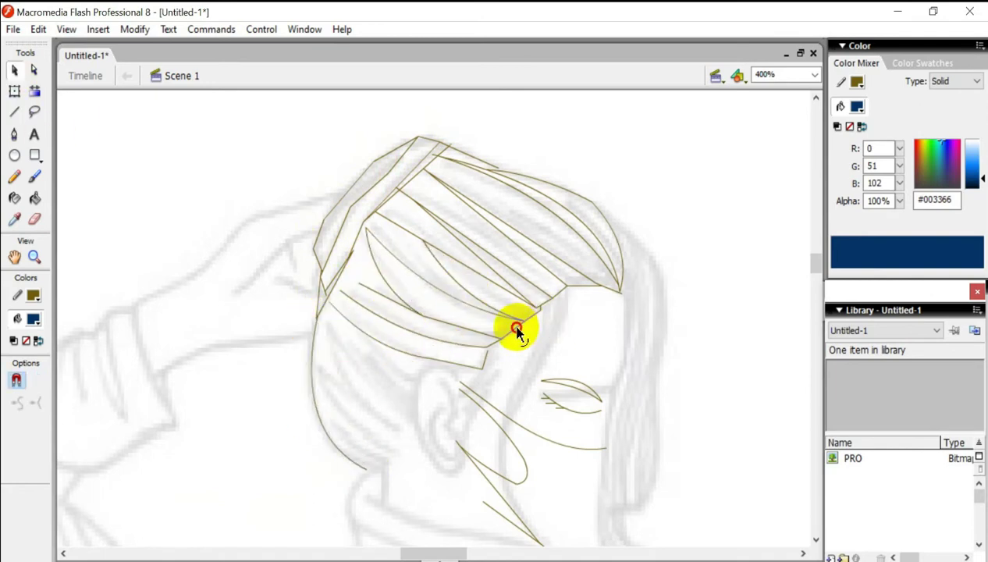
{"action": "left_click_drag", "start_coordinate": [466, 244], "coordinate": [505, 253]}
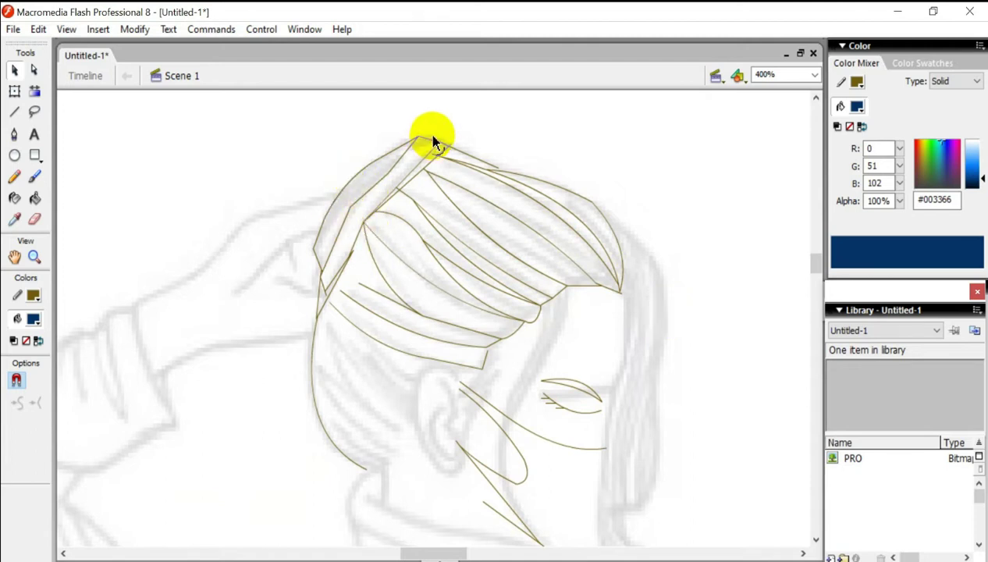
{"action": "left_click_drag", "start_coordinate": [340, 240], "coordinate": [321, 236]}
{"action": "left_click_drag", "start_coordinate": [474, 161], "coordinate": [529, 170]}
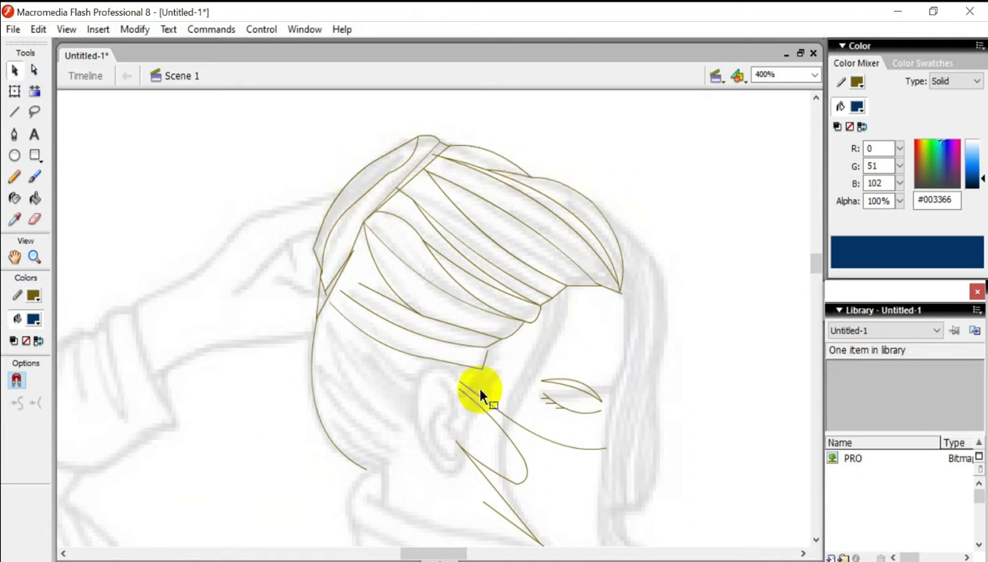
Step: Draw the ear outline, round its edges, and add the inner-ear line
{"action": "key", "text": "n"}
{"action": "left_click_drag", "start_coordinate": [485, 363], "coordinate": [457, 397]}
{"action": "left_click_drag", "start_coordinate": [500, 341], "coordinate": [480, 393]}
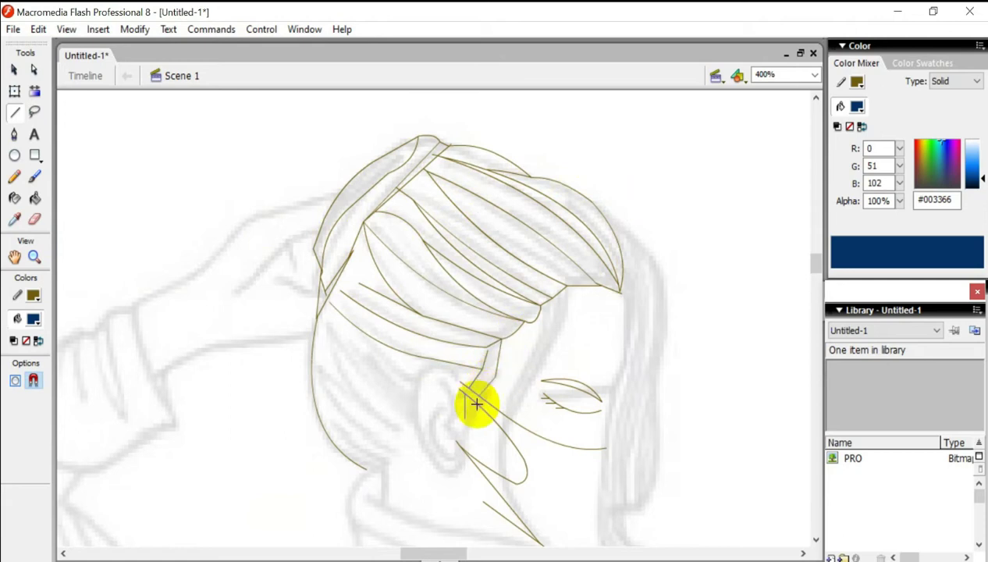
{"action": "left_click_drag", "start_coordinate": [429, 364], "coordinate": [422, 422]}
{"action": "mouse_move", "coordinate": [422, 421]}
{"action": "left_mouse_down"}
{"action": "mouse_move", "coordinate": [440, 476]}
{"action": "mouse_move", "coordinate": [465, 461]}
{"action": "left_mouse_up"}
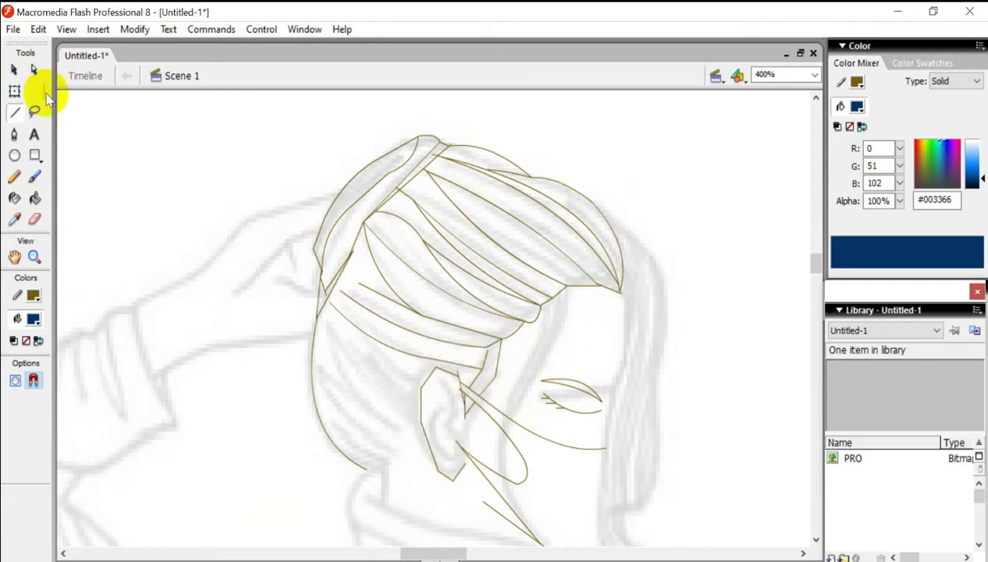
{"action": "left_click", "coordinate": [14, 70]}
{"action": "left_click_drag", "start_coordinate": [451, 373], "coordinate": [445, 365]}
{"action": "left_click_drag", "start_coordinate": [430, 456], "coordinate": [441, 474]}
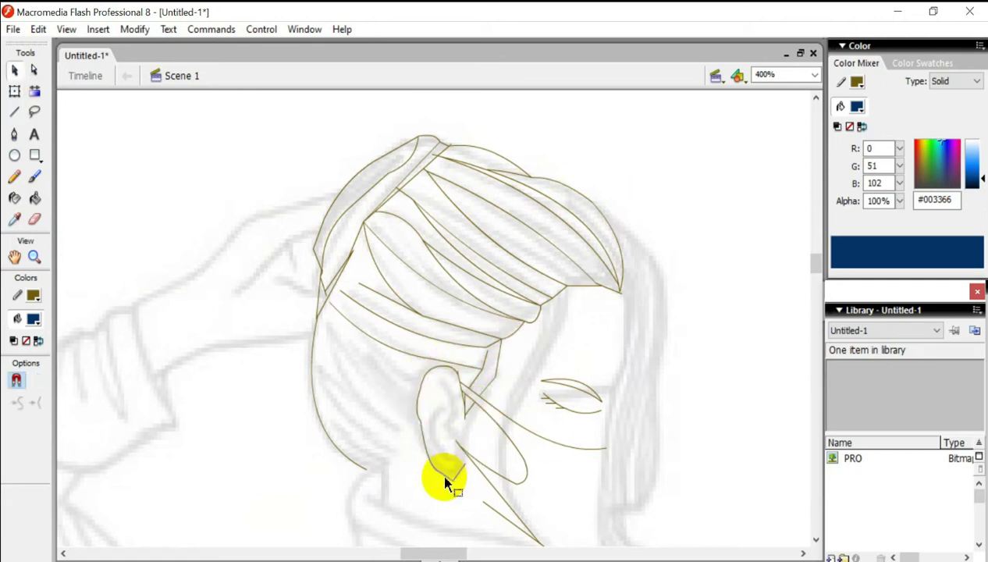
{"action": "key", "text": "n"}
{"action": "left_click_drag", "start_coordinate": [460, 430], "coordinate": [435, 395]}
{"action": "key", "text": "v"}
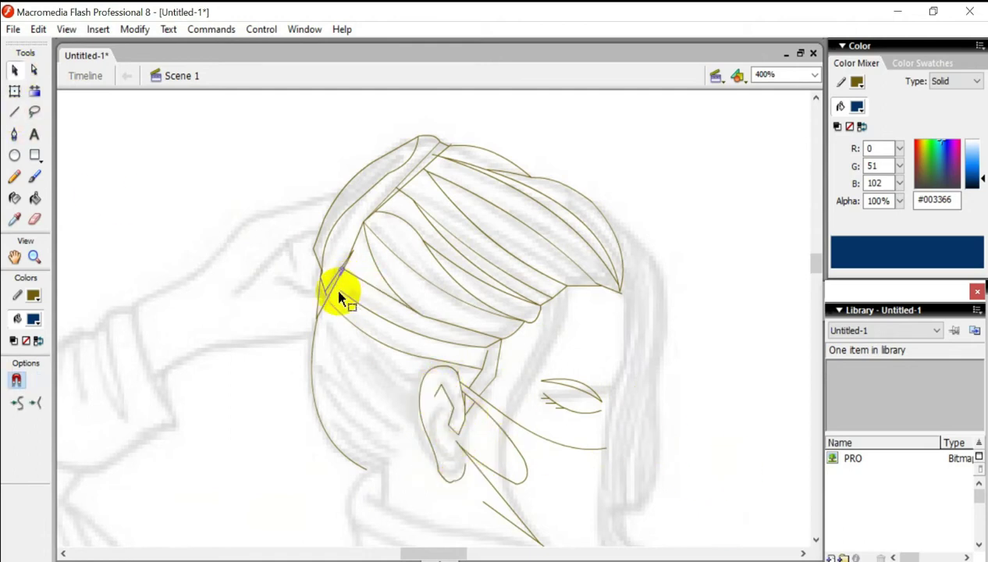
Step: Add a freehand Pencil stroke down the left side of the hair
{"action": "left_click", "coordinate": [15, 177]}
{"action": "left_click_drag", "start_coordinate": [328, 373], "coordinate": [388, 461]}
{"action": "key", "text": "v"}
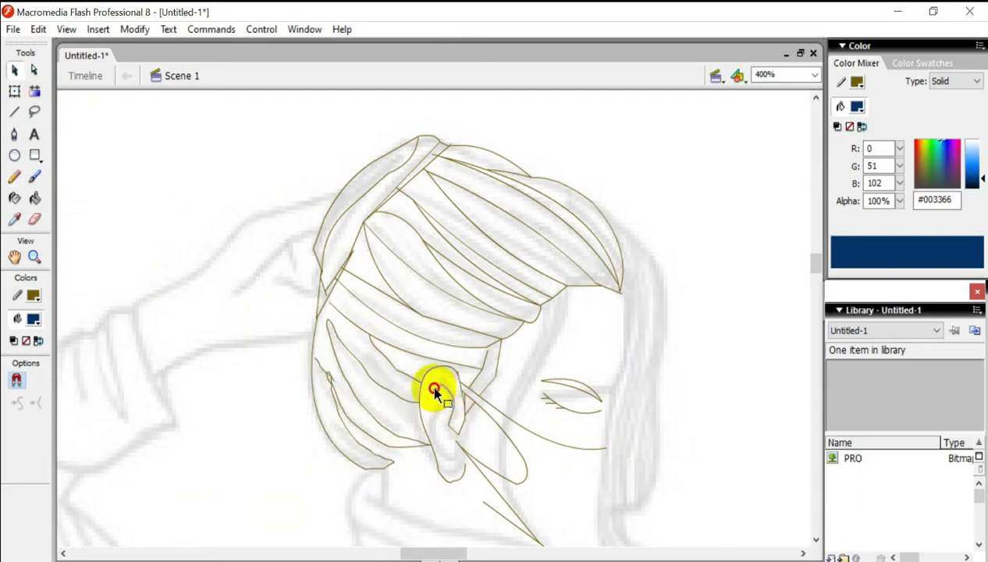
{"action": "left_click", "coordinate": [14, 134]}
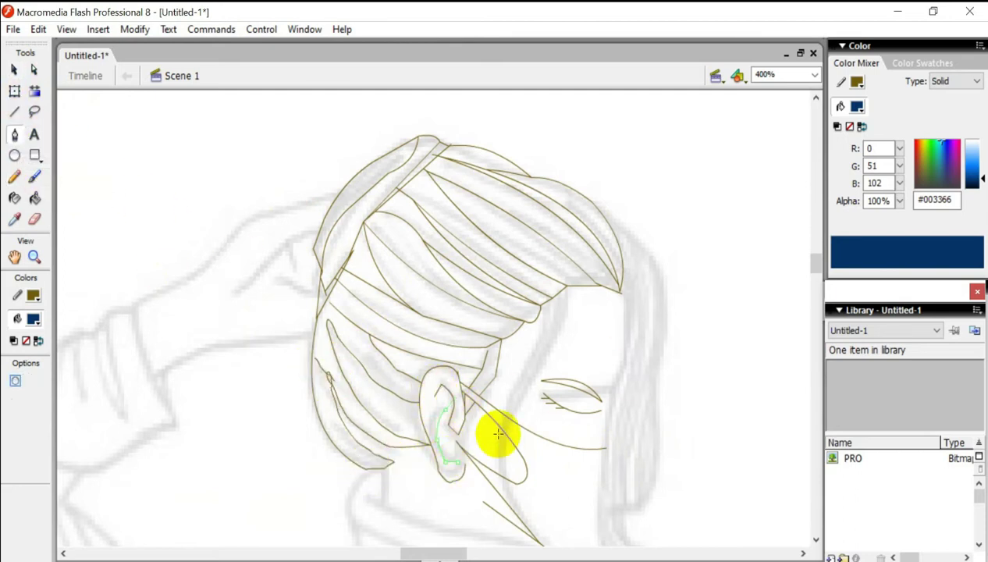
Step: Outline the face down the jaw to the chin and connect it to the hair
{"action": "left_click", "coordinate": [630, 344]}
{"action": "left_click", "coordinate": [603, 474]}
{"action": "scroll", "coordinate": [624, 484], "scroll_direction": "down", "scroll_amount": 2}
{"action": "left_click", "coordinate": [638, 497]}
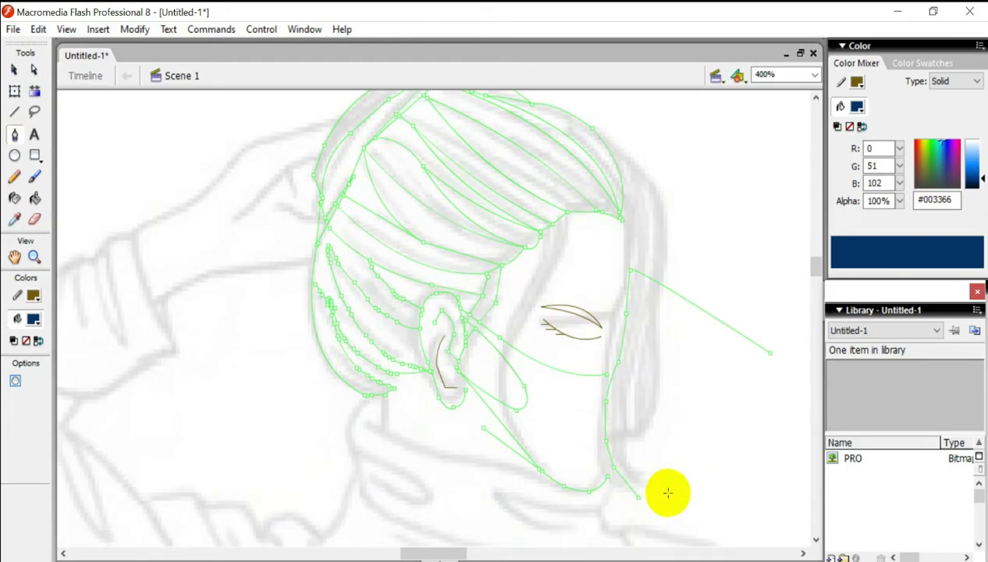
{"action": "key", "text": "v"}
{"action": "left_click_drag", "start_coordinate": [655, 264], "coordinate": [640, 265]}
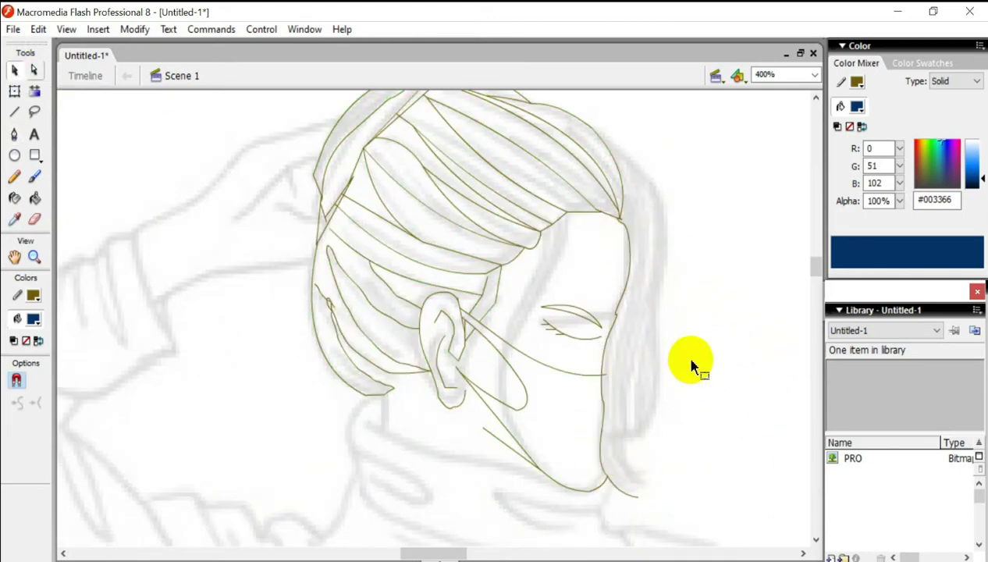
{"action": "left_click", "coordinate": [14, 134]}
{"action": "right_click", "coordinate": [802, 509]}
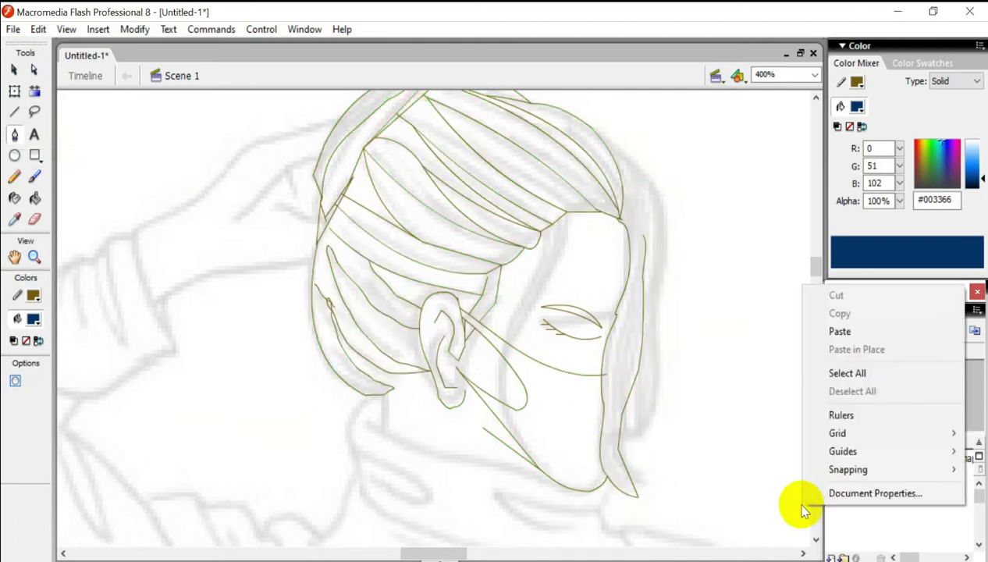
{"action": "key", "text": "Escape"}
{"action": "key", "text": "v"}
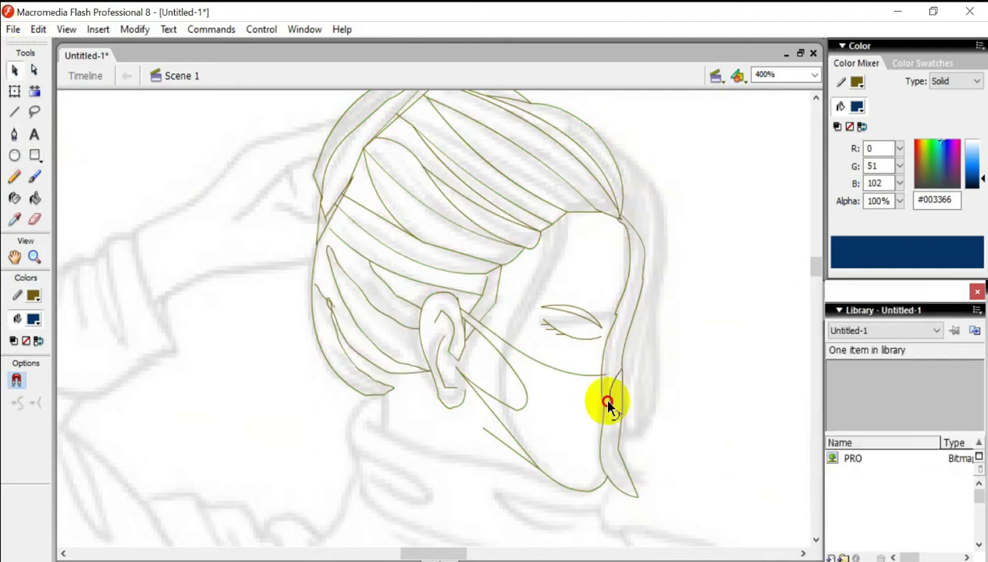
Step: Trace the right-side hair down past the chin and adjust the strand tip
{"action": "left_click", "coordinate": [14, 111]}
{"action": "mouse_move", "coordinate": [621, 219]}
{"action": "left_mouse_down"}
{"action": "mouse_move", "coordinate": [647, 186]}
{"action": "mouse_move", "coordinate": [666, 285]}
{"action": "mouse_move", "coordinate": [620, 441]}
{"action": "left_mouse_up"}
{"action": "mouse_move", "coordinate": [635, 161]}
{"action": "left_mouse_down"}
{"action": "mouse_move", "coordinate": [652, 324]}
{"action": "mouse_move", "coordinate": [625, 461]}
{"action": "left_mouse_up"}
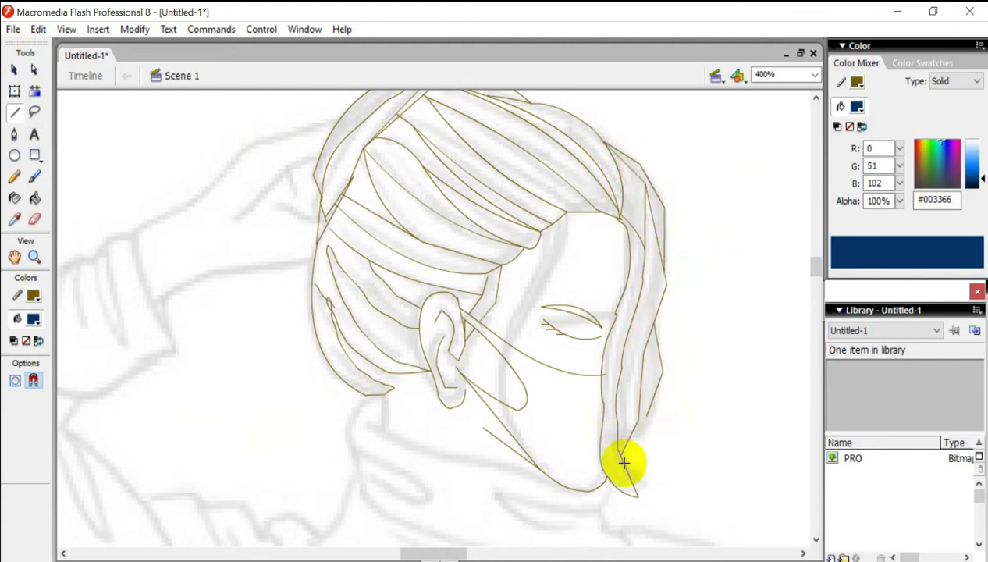
{"action": "key", "text": "v"}
{"action": "left_click", "coordinate": [671, 366]}
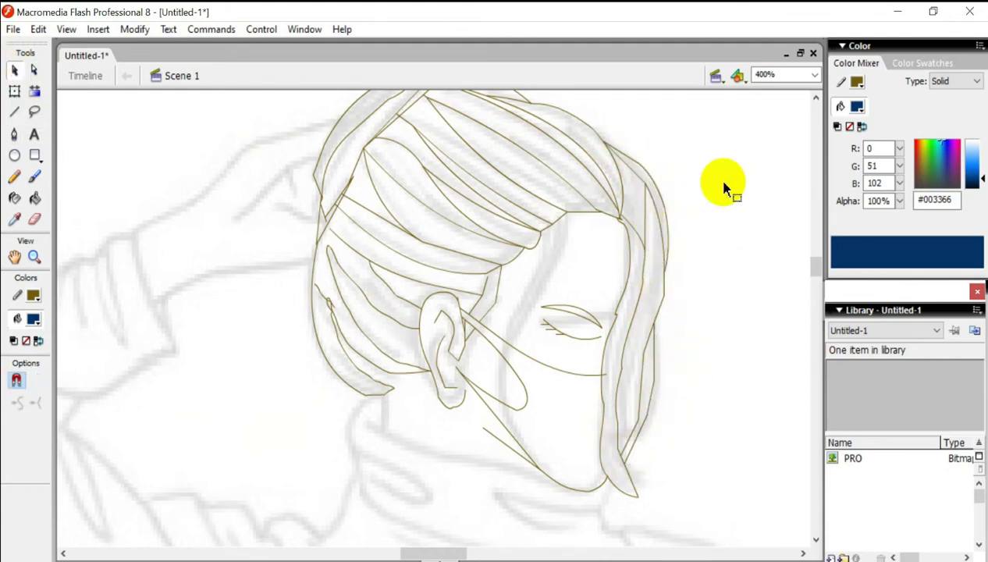
{"action": "left_click_drag", "start_coordinate": [637, 496], "coordinate": [638, 484]}
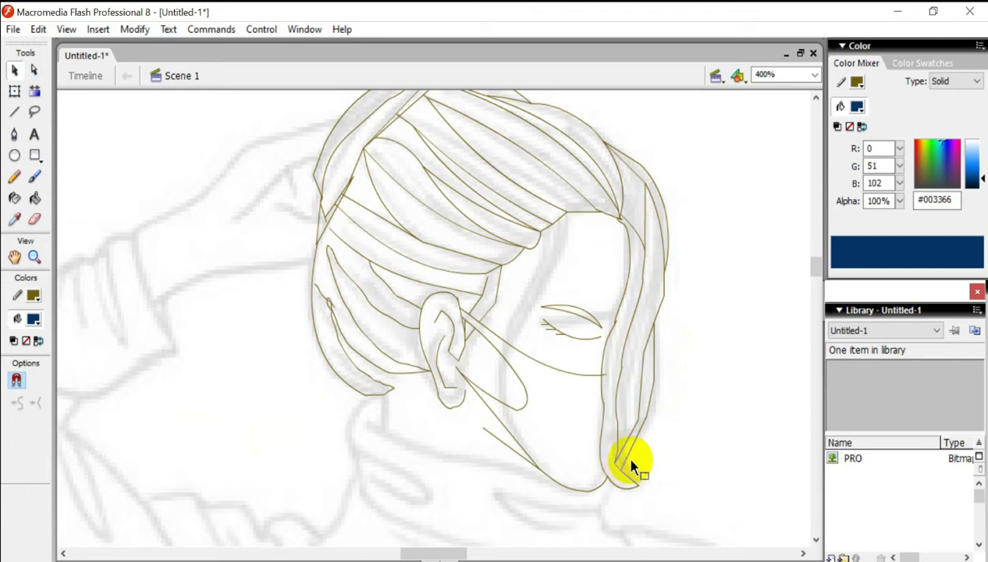
{"action": "scroll", "coordinate": [664, 394], "scroll_direction": "down", "scroll_amount": 3}
{"action": "scroll", "coordinate": [624, 335], "scroll_direction": "up", "scroll_amount": 5}
Step: Fill the hair strands with the black-to-white linear gradient
{"action": "key", "text": "k"}
{"action": "left_click", "coordinate": [32, 318]}
{"action": "left_click", "coordinate": [17, 501]}
{"action": "left_click", "coordinate": [349, 424]}
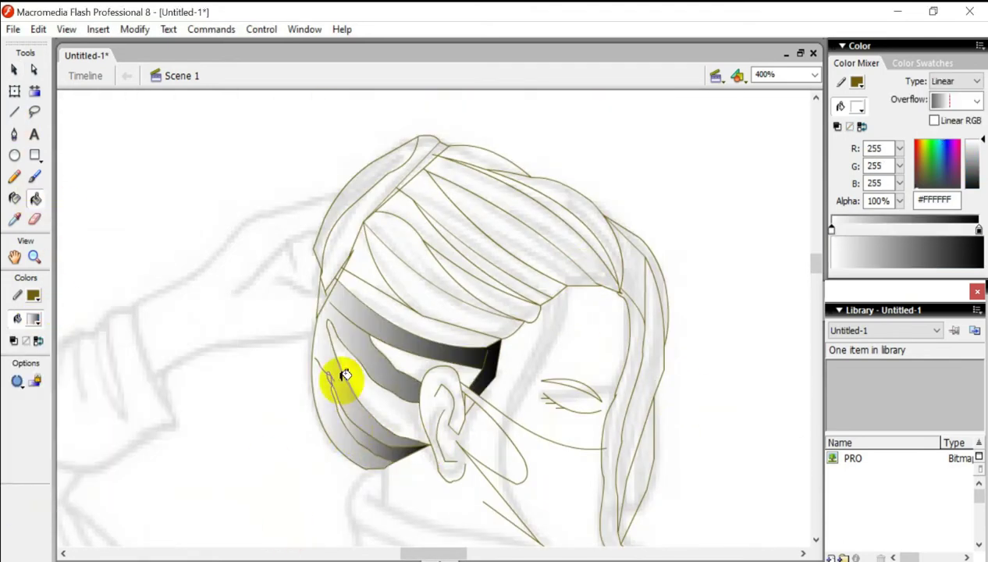
{"action": "left_click", "coordinate": [412, 299]}
{"action": "left_click", "coordinate": [341, 205]}
{"action": "left_click", "coordinate": [552, 264]}
{"action": "left_click", "coordinate": [590, 221]}
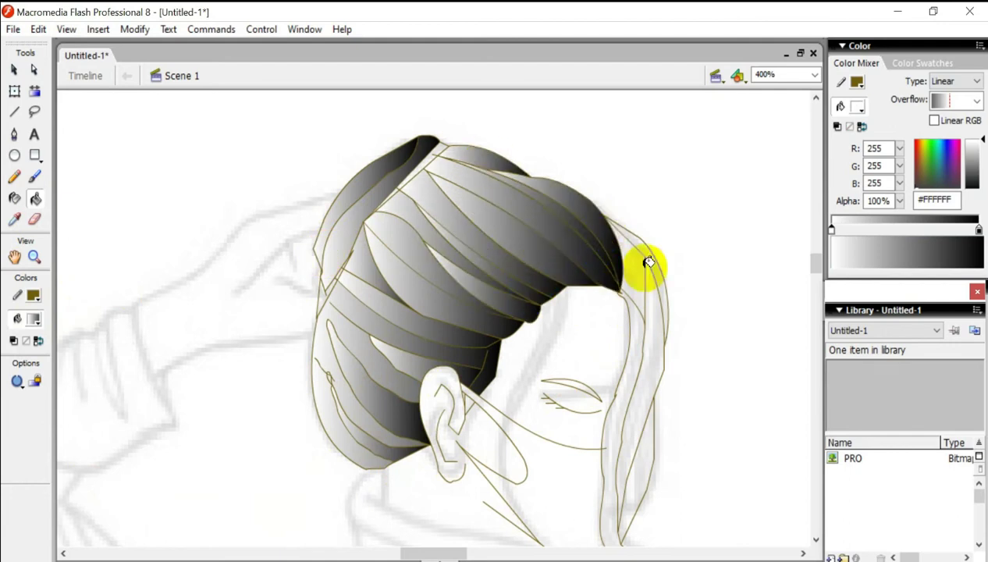
{"action": "left_click", "coordinate": [657, 286]}
{"action": "scroll", "coordinate": [759, 369], "scroll_direction": "down", "scroll_amount": 4}
{"action": "scroll", "coordinate": [750, 324], "scroll_direction": "up", "scroll_amount": 1}
{"action": "scroll", "coordinate": [750, 323], "scroll_direction": "down", "scroll_amount": 7}
{"action": "left_click", "coordinate": [14, 111]}
{"action": "left_click_drag", "start_coordinate": [369, 153], "coordinate": [486, 474]}
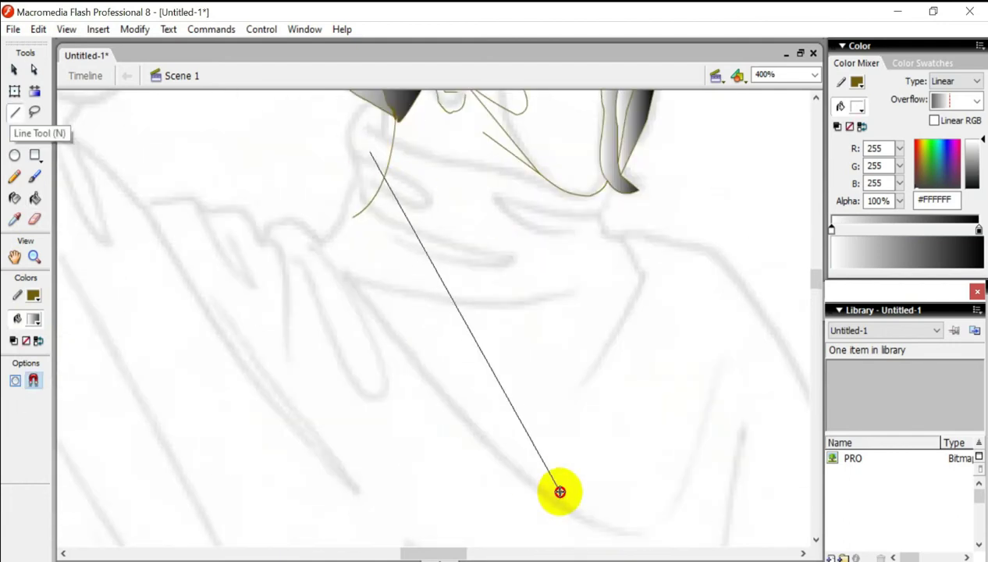
Step: Bend the long neck line into a leftward curve with the Selection tool
{"action": "key", "text": "v"}
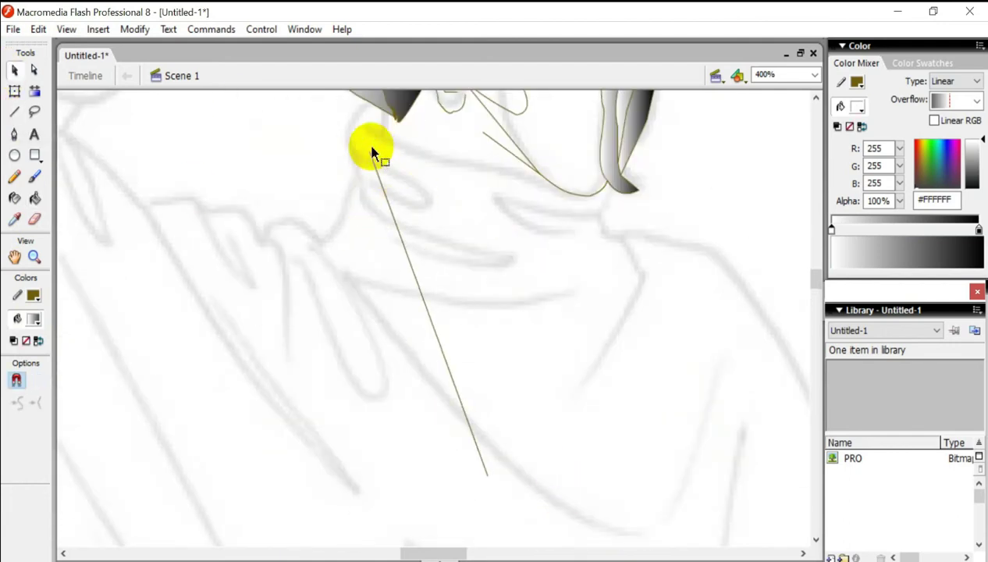
{"action": "left_click_drag", "start_coordinate": [408, 269], "coordinate": [380, 270]}
{"action": "mouse_move", "coordinate": [376, 169]}
{"action": "left_mouse_down"}
{"action": "mouse_move", "coordinate": [232, 397]}
{"action": "mouse_move", "coordinate": [400, 418]}
{"action": "left_mouse_up"}
{"action": "scroll", "coordinate": [463, 225], "scroll_direction": "down", "scroll_amount": 6}
{"action": "left_click_drag", "start_coordinate": [401, 134], "coordinate": [316, 414]}
{"action": "scroll", "coordinate": [556, 198], "scroll_direction": "up", "scroll_amount": 4}
Step: At 200% zoom, reshape the collar lines and slightly bend the long left lapel line
{"action": "left_click", "coordinate": [773, 147]}
{"action": "scroll", "coordinate": [459, 214], "scroll_direction": "down", "scroll_amount": 3}
{"action": "left_click_drag", "start_coordinate": [411, 171], "coordinate": [483, 395]}
{"action": "left_click_drag", "start_coordinate": [383, 269], "coordinate": [490, 488]}
{"action": "scroll", "coordinate": [490, 487], "scroll_direction": "down", "scroll_amount": 1}
{"action": "key", "text": "v"}
{"action": "left_click_drag", "start_coordinate": [372, 209], "coordinate": [373, 206]}
{"action": "scroll", "coordinate": [617, 232], "scroll_direction": "up", "scroll_amount": 5}
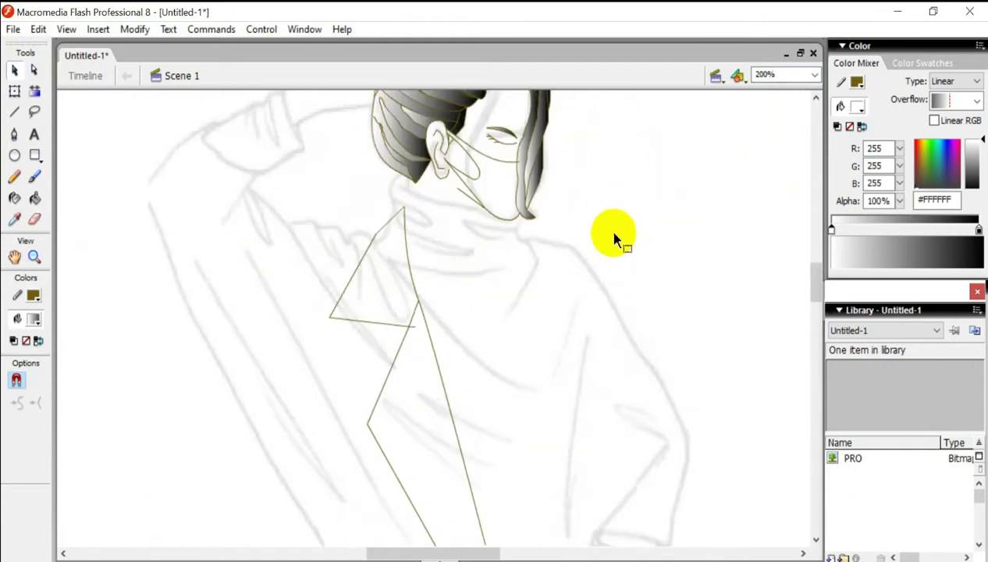
{"action": "scroll", "coordinate": [419, 293], "scroll_direction": "down", "scroll_amount": 3}
{"action": "left_click_drag", "start_coordinate": [487, 409], "coordinate": [486, 403]}
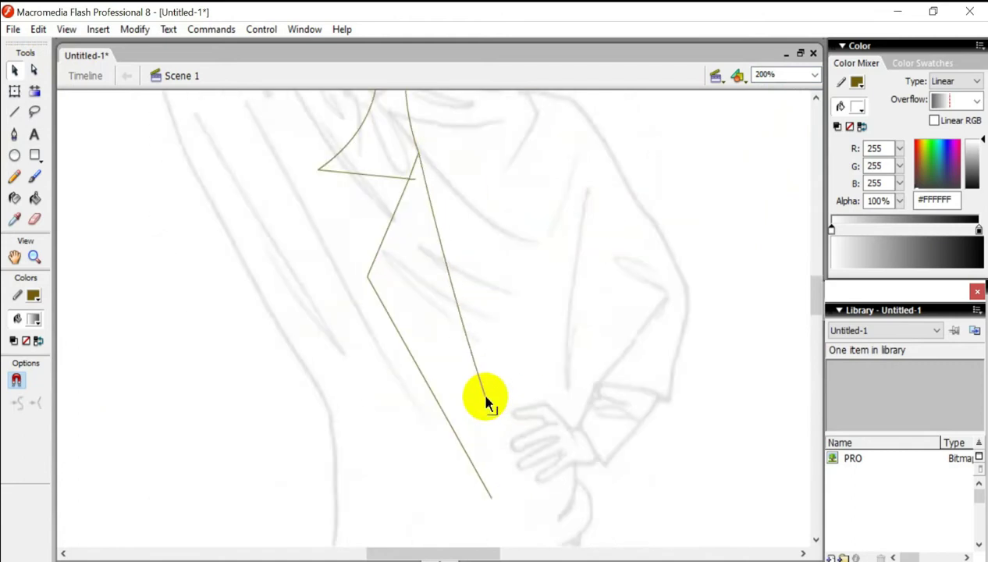
{"action": "scroll", "coordinate": [504, 468], "scroll_direction": "up", "scroll_amount": 3}
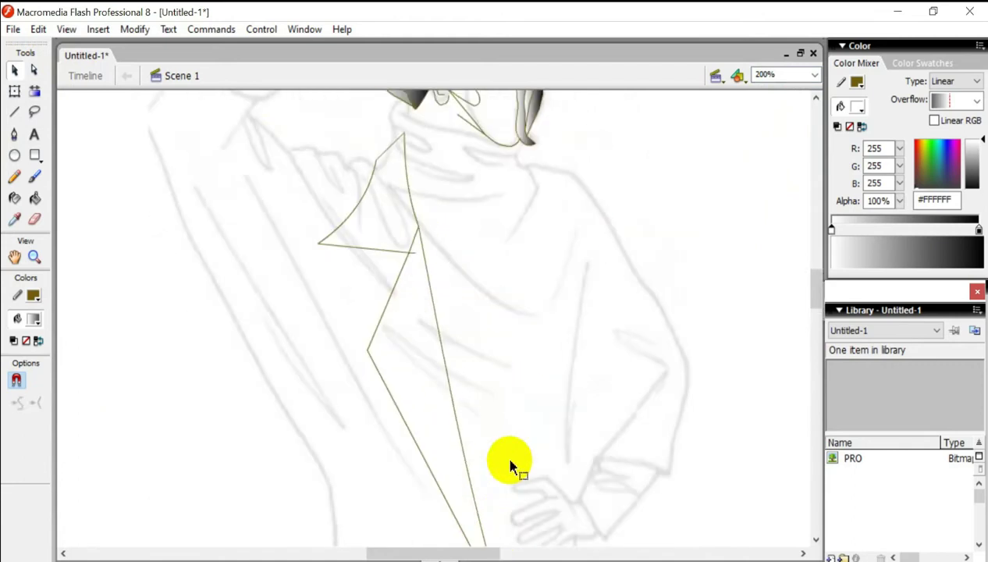
Step: Draw the jacket's vertical front edge and the right lapel lines
{"action": "key", "text": "n"}
{"action": "left_click_drag", "start_coordinate": [499, 152], "coordinate": [489, 520]}
{"action": "mouse_move", "coordinate": [489, 520]}
{"action": "left_mouse_down"}
{"action": "mouse_move", "coordinate": [571, 303]}
{"action": "mouse_move", "coordinate": [499, 211]}
{"action": "left_mouse_up"}
{"action": "mouse_move", "coordinate": [518, 235]}
{"action": "left_mouse_down"}
{"action": "mouse_move", "coordinate": [592, 240]}
{"action": "mouse_move", "coordinate": [522, 168]}
{"action": "left_mouse_up"}
{"action": "left_click", "coordinate": [13, 72]}
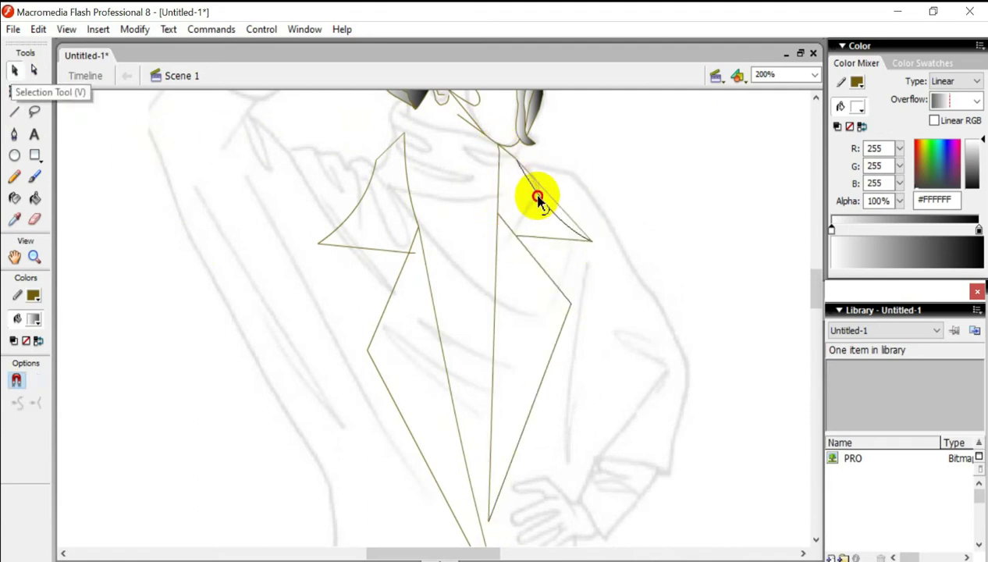
{"action": "left_click", "coordinate": [13, 111]}
{"action": "scroll", "coordinate": [388, 178], "scroll_direction": "down", "scroll_amount": 5}
{"action": "scroll", "coordinate": [337, 312], "scroll_direction": "up", "scroll_amount": 5}
Step: Close the jacket's bottom hem band and move the inner line's lower end down
{"action": "mouse_move", "coordinate": [309, 320]}
{"action": "left_mouse_down"}
{"action": "mouse_move", "coordinate": [337, 485]}
{"action": "mouse_move", "coordinate": [504, 488]}
{"action": "left_mouse_up"}
{"action": "scroll", "coordinate": [337, 468], "scroll_direction": "down", "scroll_amount": 5}
{"action": "left_click_drag", "start_coordinate": [504, 488], "coordinate": [501, 456]}
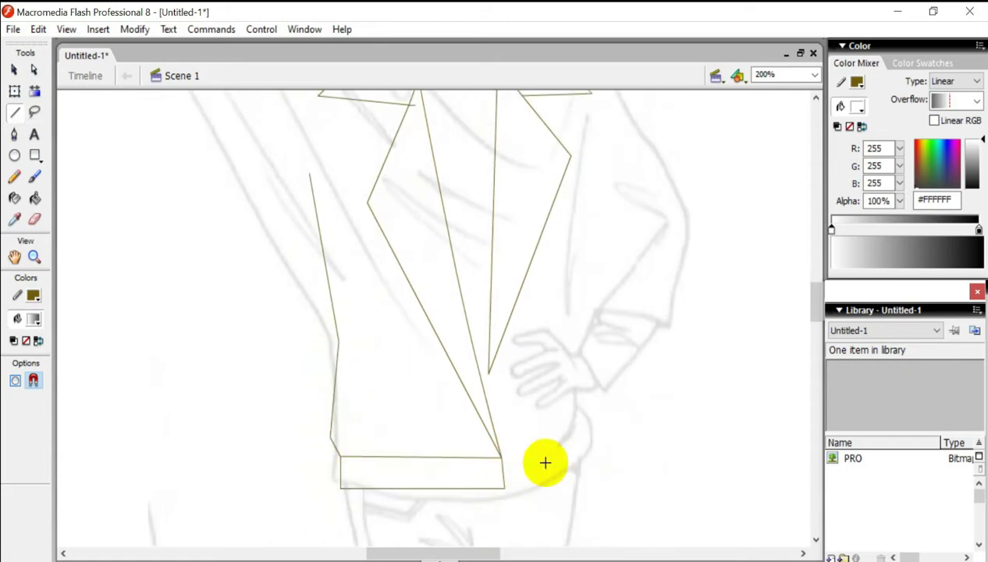
{"action": "key", "text": "v"}
{"action": "mouse_move", "coordinate": [489, 373]}
{"action": "left_mouse_down"}
{"action": "mouse_move", "coordinate": [507, 445]}
{"action": "mouse_move", "coordinate": [571, 418]}
{"action": "left_mouse_up"}
Step: Outline the cuff shape at the lower right of the jacket
{"action": "key", "text": "n"}
{"action": "left_click_drag", "start_coordinate": [570, 418], "coordinate": [578, 408]}
{"action": "mouse_move", "coordinate": [507, 445]}
{"action": "left_mouse_down"}
{"action": "mouse_move", "coordinate": [515, 479]}
{"action": "mouse_move", "coordinate": [574, 461]}
{"action": "left_mouse_up"}
{"action": "left_click_drag", "start_coordinate": [575, 461], "coordinate": [588, 443]}
{"action": "left_click_drag", "start_coordinate": [592, 400], "coordinate": [591, 394]}
Step: Add lines down the jacket's right side, a long fold line from the hem, and a line near the cuff
{"action": "left_click_drag", "start_coordinate": [572, 193], "coordinate": [583, 285]}
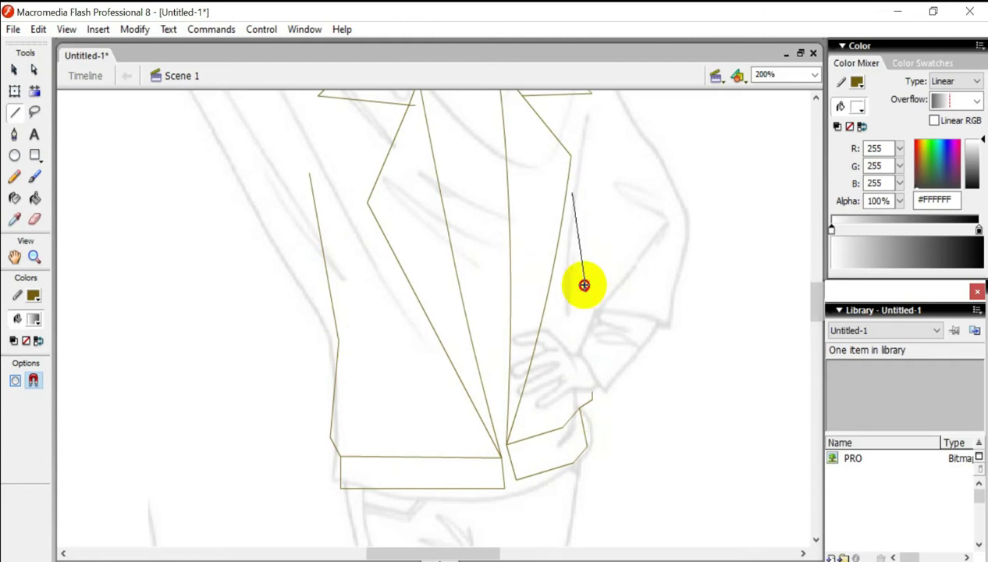
{"action": "left_click_drag", "start_coordinate": [421, 487], "coordinate": [365, 101]}
{"action": "left_click_drag", "start_coordinate": [556, 258], "coordinate": [558, 337]}
{"action": "left_click_drag", "start_coordinate": [564, 425], "coordinate": [563, 447]}
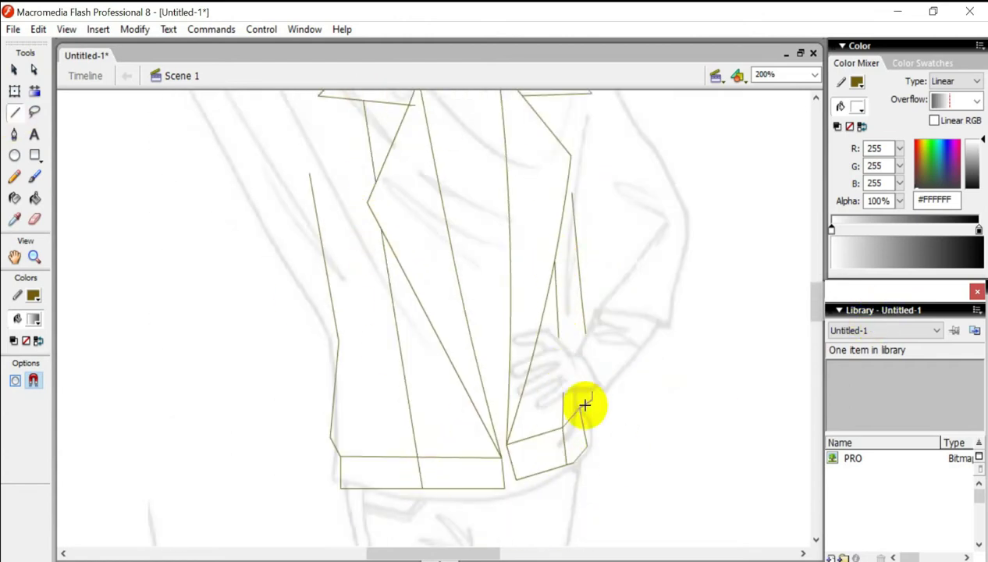
Step: Draw a vertical collar line on the right lapel and a short horizontal collar line
{"action": "key", "text": "v"}
{"action": "left_click", "coordinate": [575, 457]}
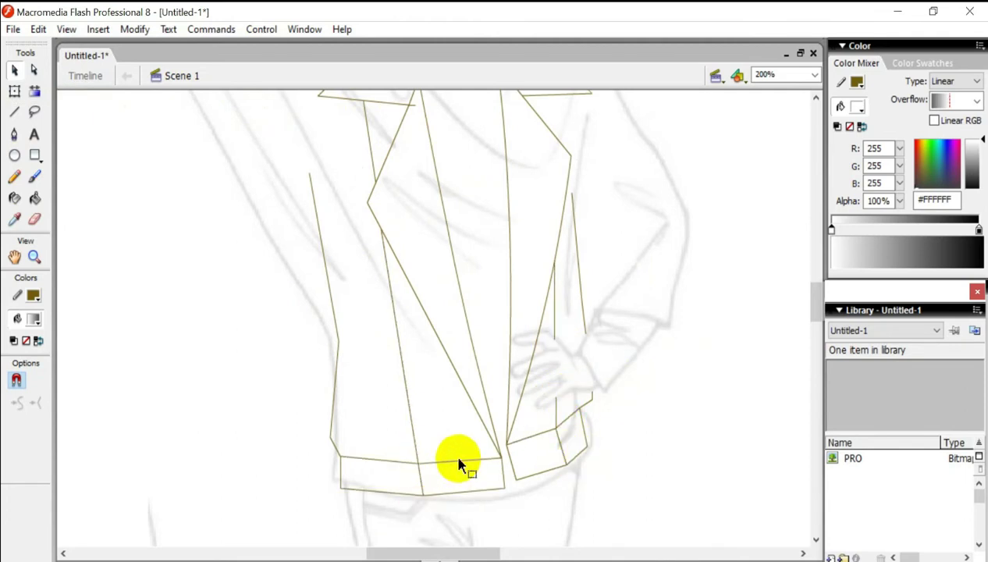
{"action": "scroll", "coordinate": [681, 462], "scroll_direction": "up", "scroll_amount": 5}
{"action": "key", "text": "n"}
{"action": "left_click_drag", "start_coordinate": [551, 355], "coordinate": [551, 242]}
{"action": "left_click_drag", "start_coordinate": [288, 222], "coordinate": [309, 221]}
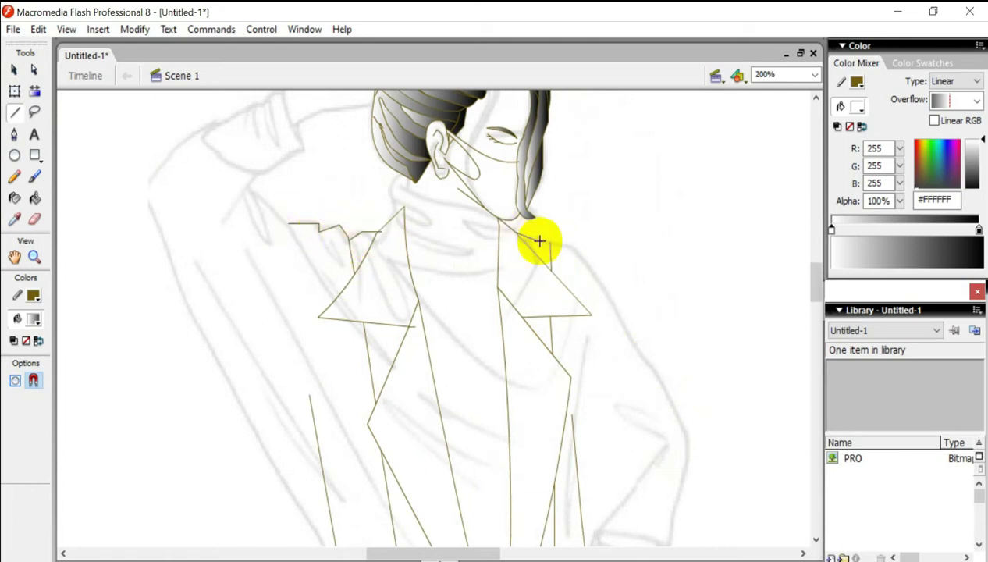
Step: Draw the first sleeve and arm guide lines over the sketch
{"action": "scroll", "coordinate": [703, 297], "scroll_direction": "down", "scroll_amount": 5}
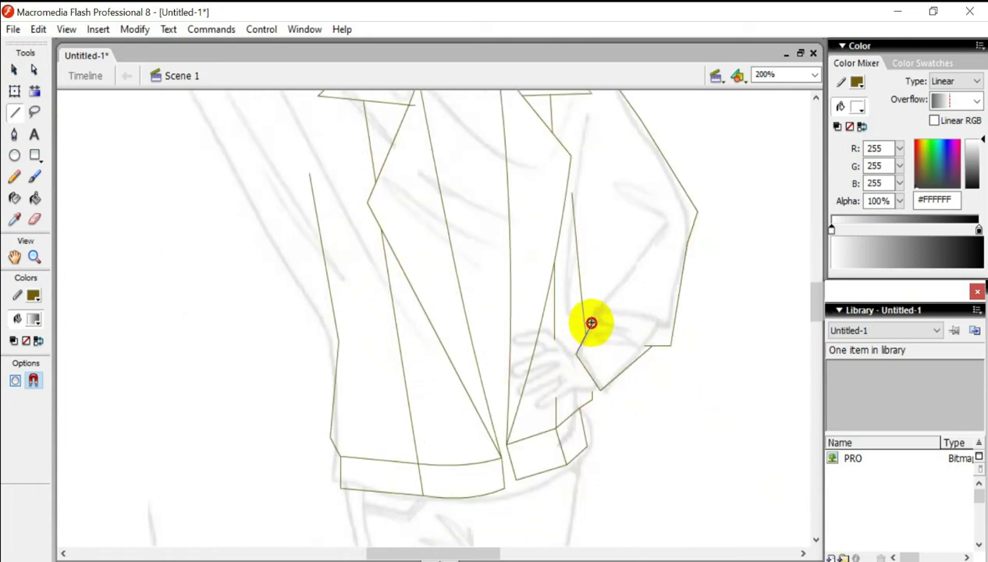
{"action": "mouse_move", "coordinate": [578, 199]}
{"action": "left_mouse_down"}
{"action": "mouse_move", "coordinate": [641, 210]}
{"action": "mouse_move", "coordinate": [633, 235]}
{"action": "left_mouse_up"}
{"action": "scroll", "coordinate": [722, 216], "scroll_direction": "up", "scroll_amount": 3}
{"action": "mouse_move", "coordinate": [164, 164]}
{"action": "left_mouse_down"}
{"action": "mouse_move", "coordinate": [250, 277]}
{"action": "mouse_move", "coordinate": [310, 320]}
{"action": "left_mouse_up"}
{"action": "left_click_drag", "start_coordinate": [164, 163], "coordinate": [149, 109]}
{"action": "scroll", "coordinate": [414, 272], "scroll_direction": "up", "scroll_amount": 3}
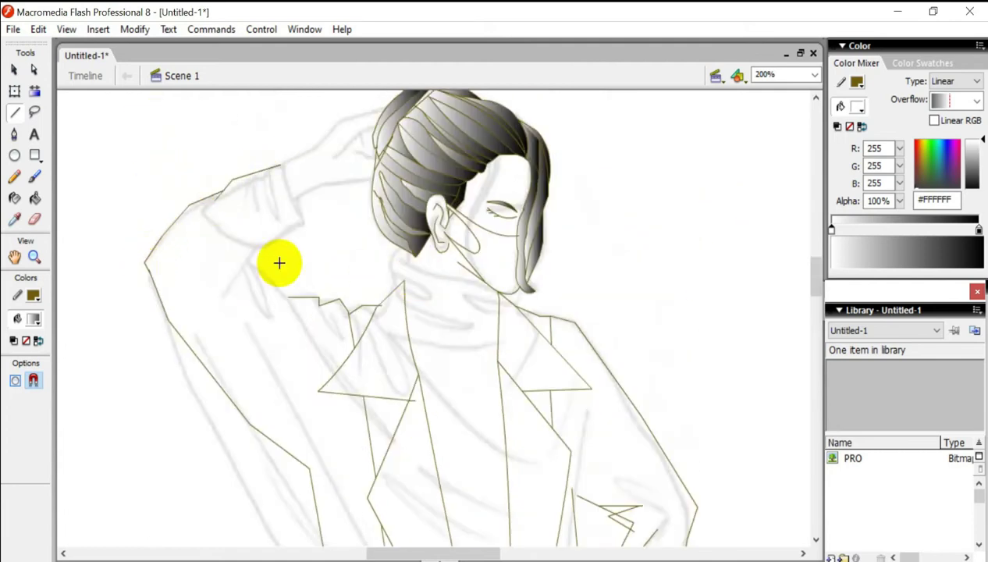
Step: Outline the raised arm, add chest lines, and pull the lower-arm corner down
{"action": "mouse_move", "coordinate": [281, 163]}
{"action": "left_mouse_down"}
{"action": "mouse_move", "coordinate": [316, 226]}
{"action": "mouse_move", "coordinate": [250, 255]}
{"action": "left_mouse_up"}
{"action": "left_click_drag", "start_coordinate": [249, 256], "coordinate": [220, 297]}
{"action": "left_click_drag", "start_coordinate": [251, 259], "coordinate": [263, 300]}
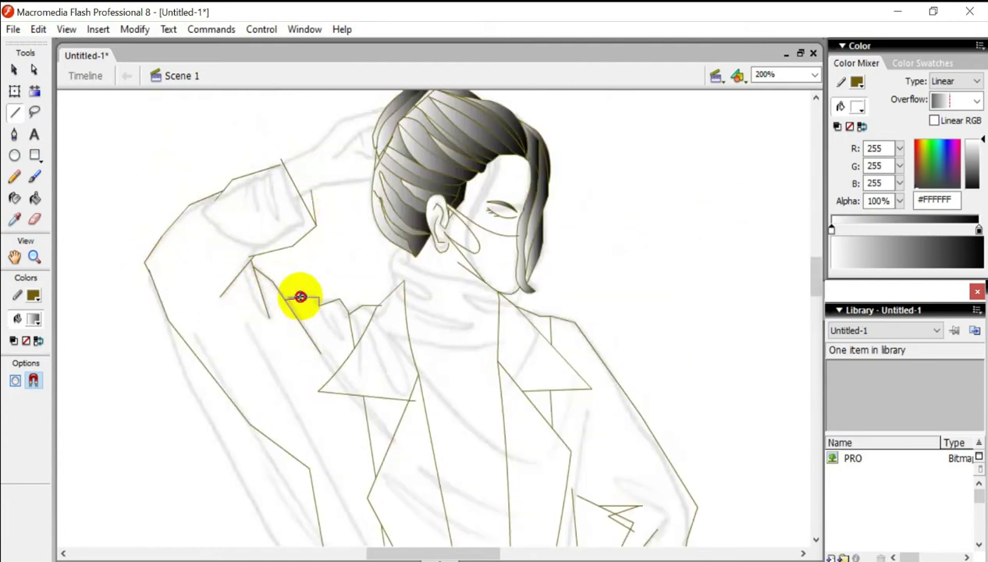
{"action": "mouse_move", "coordinate": [320, 412]}
{"action": "left_mouse_down"}
{"action": "mouse_move", "coordinate": [324, 353]}
{"action": "mouse_move", "coordinate": [329, 400]}
{"action": "left_mouse_up"}
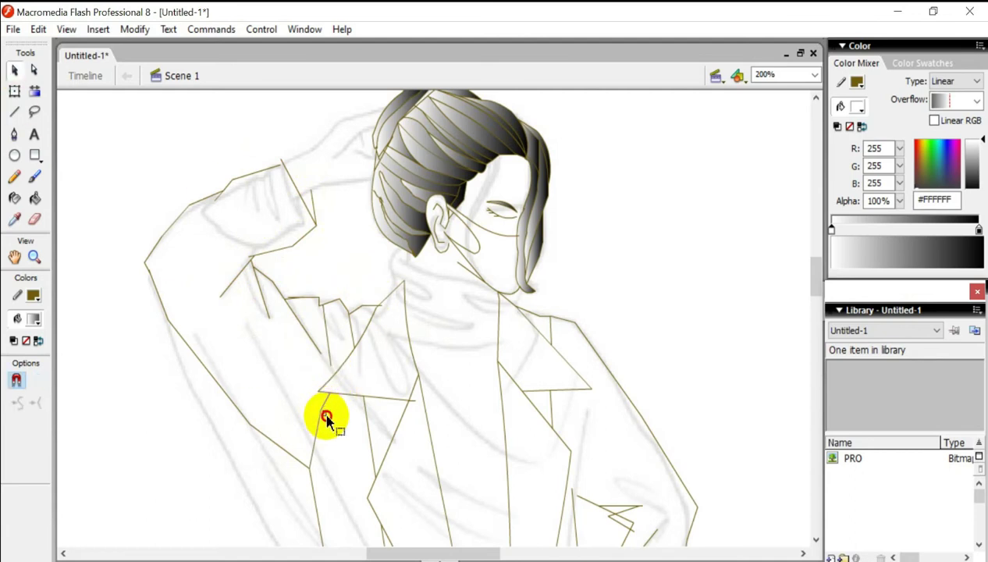
{"action": "left_click_drag", "start_coordinate": [293, 459], "coordinate": [307, 490]}
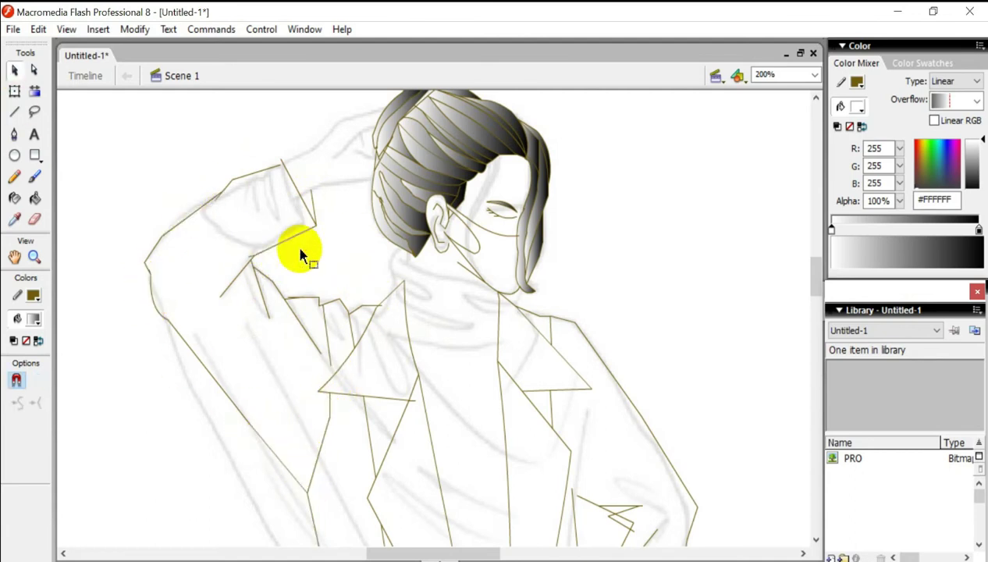
Step: Bend the chest line into a curve for the shirt neckline
{"action": "scroll", "coordinate": [633, 274], "scroll_direction": "down", "scroll_amount": 3}
{"action": "scroll", "coordinate": [668, 269], "scroll_direction": "down", "scroll_amount": 2}
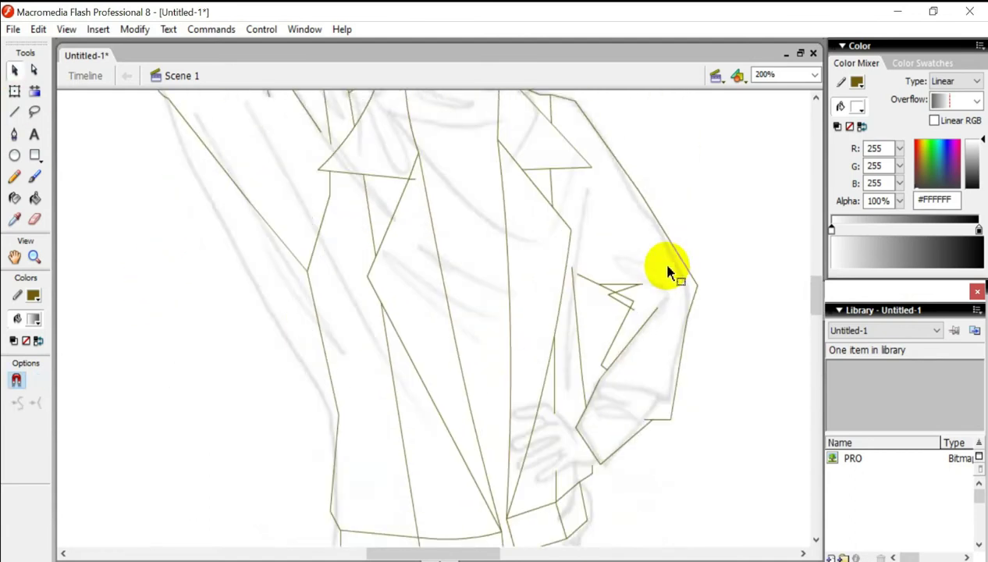
{"action": "scroll", "coordinate": [669, 269], "scroll_direction": "up", "scroll_amount": 2}
{"action": "key", "text": "n"}
{"action": "left_click", "coordinate": [15, 69]}
{"action": "left_click_drag", "start_coordinate": [501, 209], "coordinate": [506, 213]}
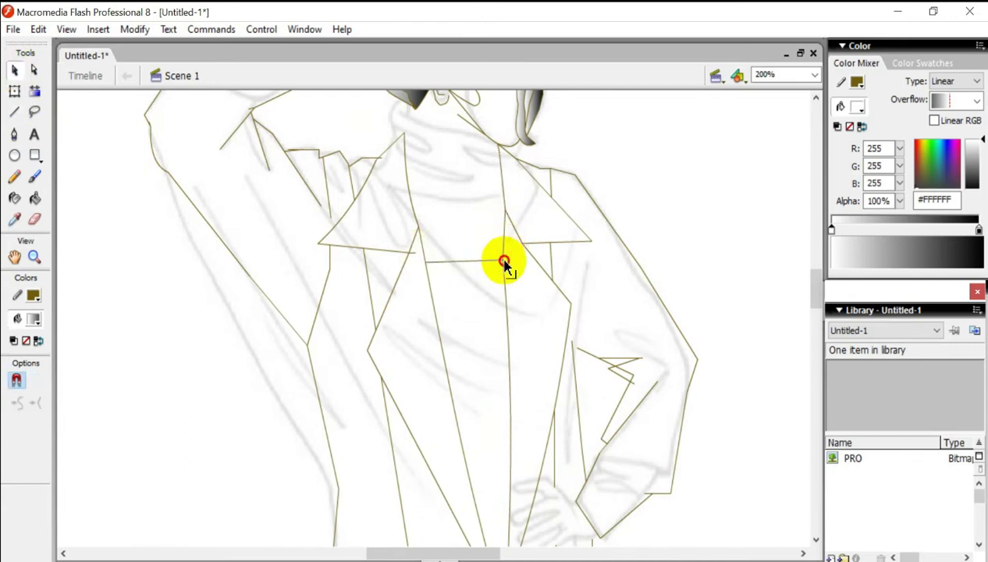
{"action": "left_click_drag", "start_coordinate": [466, 269], "coordinate": [466, 279]}
{"action": "scroll", "coordinate": [437, 234], "scroll_direction": "up", "scroll_amount": 2}
Step: Ready the Line tool and zoom in closely on the neck area
{"action": "key", "text": "n"}
{"action": "scroll", "coordinate": [730, 251], "scroll_direction": "down", "scroll_amount": 5}
{"action": "scroll", "coordinate": [569, 309], "scroll_direction": "up", "scroll_amount": 5}
{"action": "scroll", "coordinate": [634, 307], "scroll_direction": "down", "scroll_amount": 2}
{"action": "key", "text": "v"}
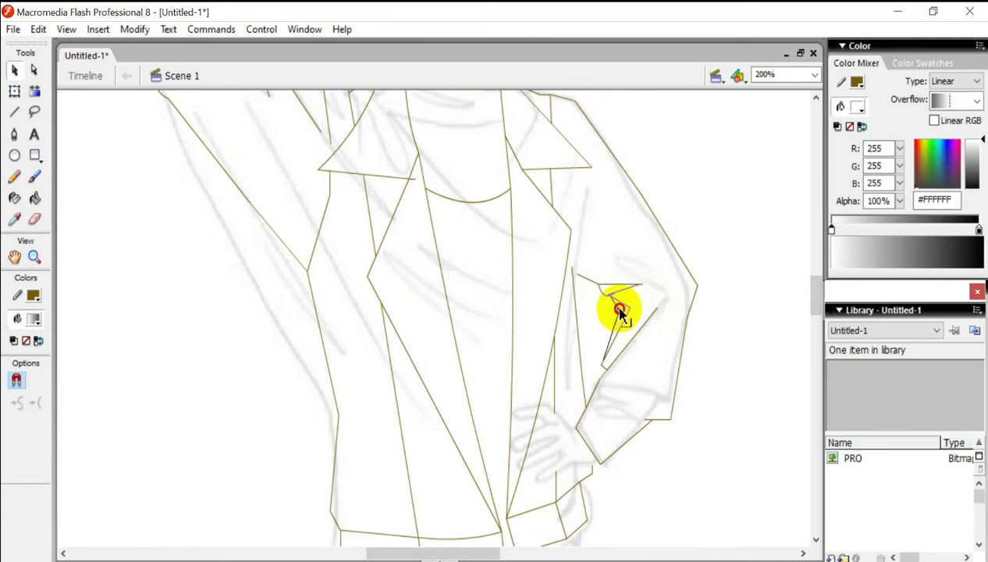
{"action": "left_click", "coordinate": [15, 111]}
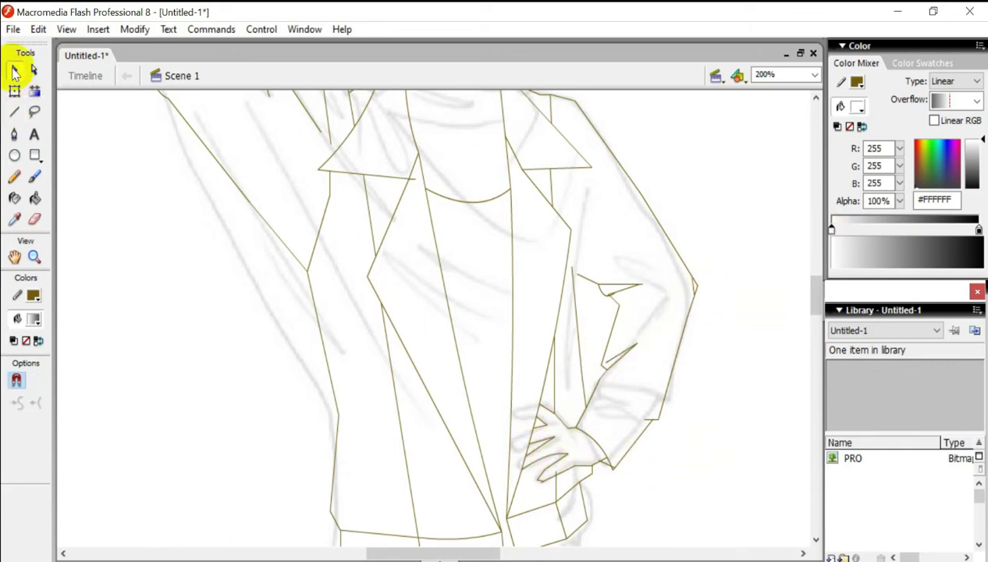
{"action": "scroll", "coordinate": [700, 290], "scroll_direction": "up", "scroll_amount": 5}
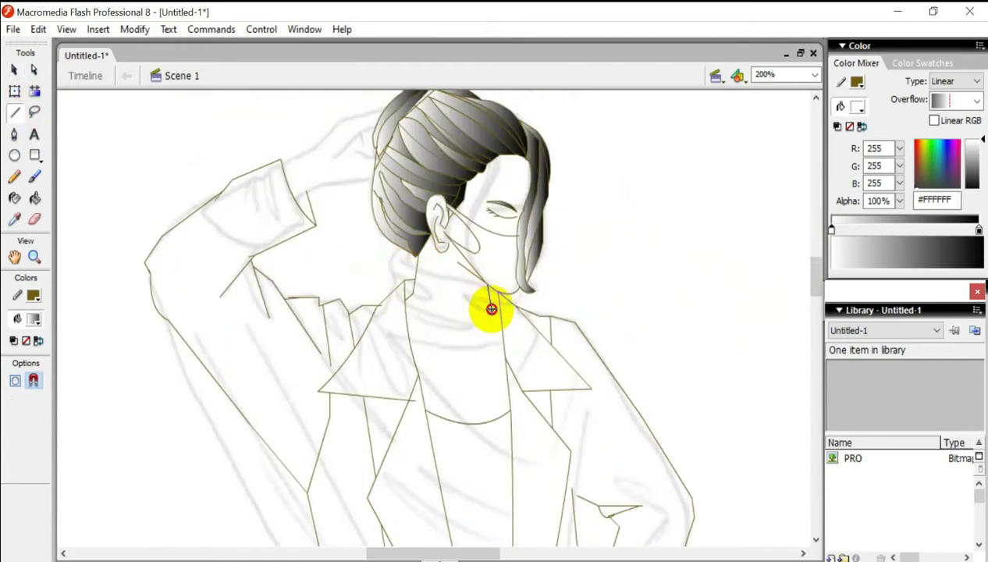
{"action": "key", "text": "ctrl+equal"}
{"action": "key", "text": "ctrl+equal"}
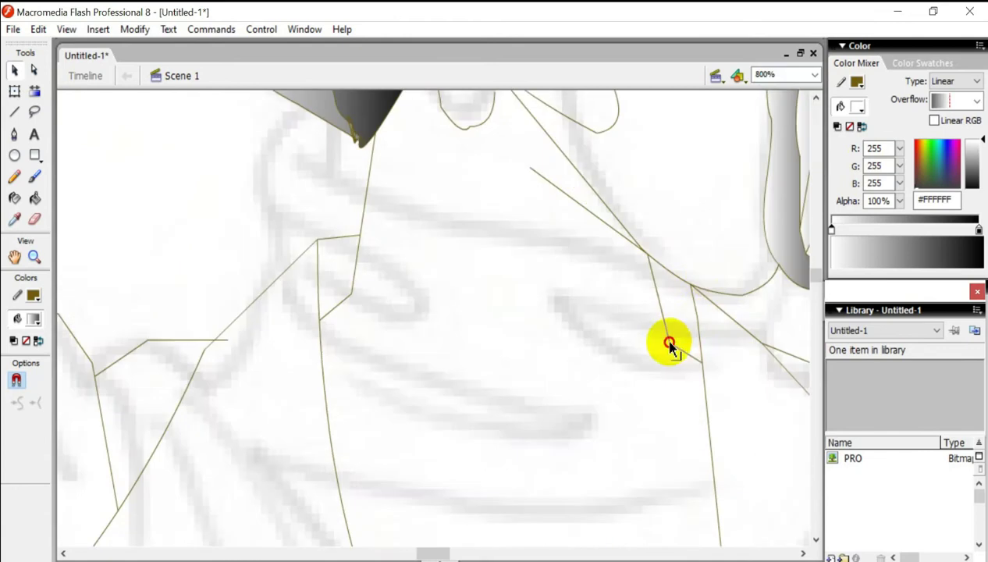
Step: Move the neck line junction up-left and pull the hair tip point left and down
{"action": "left_click", "coordinate": [557, 190]}
{"action": "left_click_drag", "start_coordinate": [644, 250], "coordinate": [609, 223]}
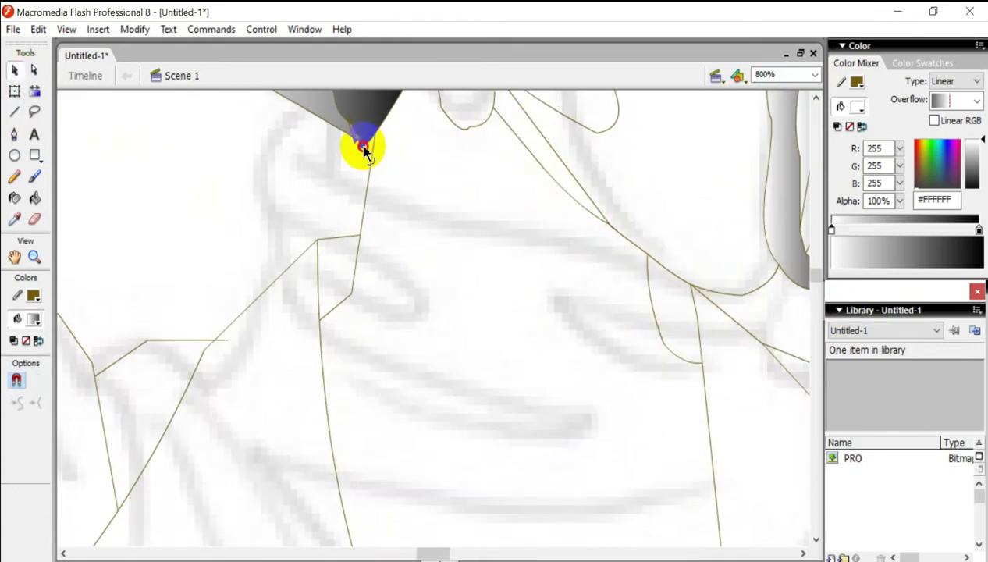
{"action": "scroll", "coordinate": [378, 284], "scroll_direction": "up", "scroll_amount": 3}
{"action": "left_click_drag", "start_coordinate": [400, 289], "coordinate": [380, 296]}
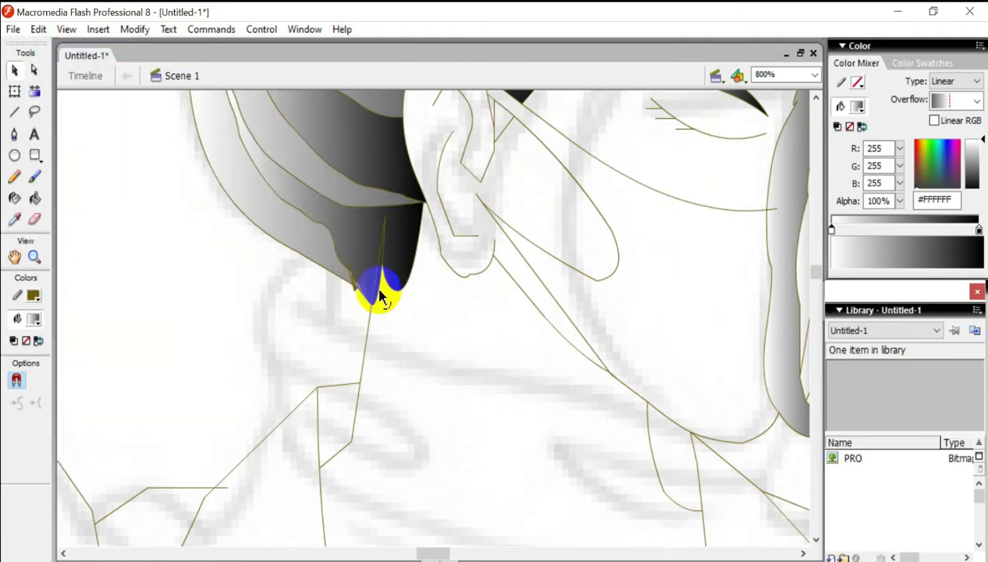
{"action": "scroll", "coordinate": [438, 328], "scroll_direction": "up", "scroll_amount": 4}
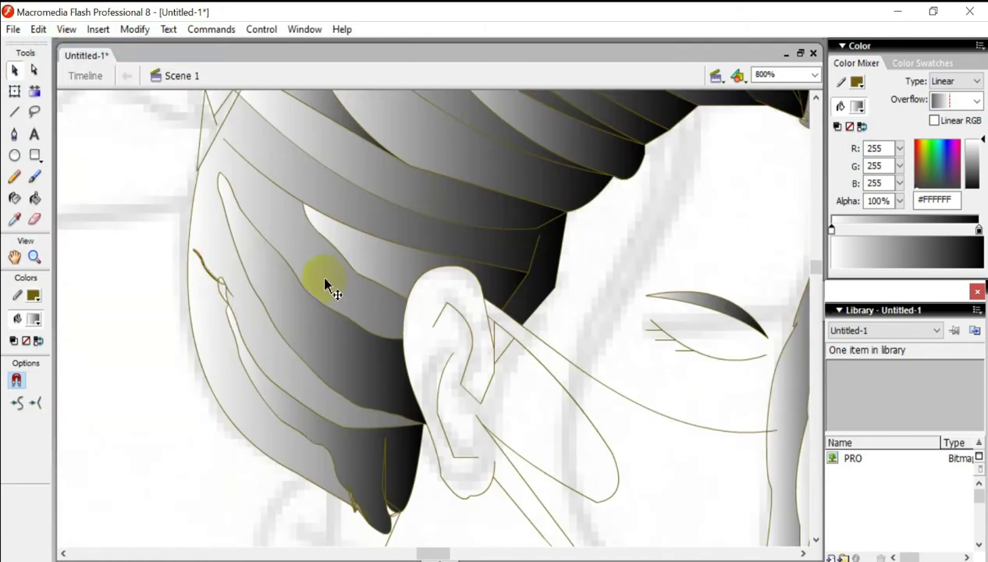
{"action": "scroll", "coordinate": [320, 275], "scroll_direction": "down", "scroll_amount": 6}
{"action": "scroll", "coordinate": [658, 294], "scroll_direction": "up", "scroll_amount": 7}
Step: Draw a new hair strand across the face, curve it, and fill it with the gradient
{"action": "key", "text": "n"}
{"action": "left_click_drag", "start_coordinate": [658, 217], "coordinate": [590, 442]}
{"action": "left_click_drag", "start_coordinate": [662, 210], "coordinate": [662, 281]}
{"action": "scroll", "coordinate": [662, 281], "scroll_direction": "down", "scroll_amount": 3}
{"action": "left_click_drag", "start_coordinate": [577, 310], "coordinate": [562, 409]}
{"action": "key", "text": "v"}
{"action": "left_click_drag", "start_coordinate": [564, 339], "coordinate": [581, 364]}
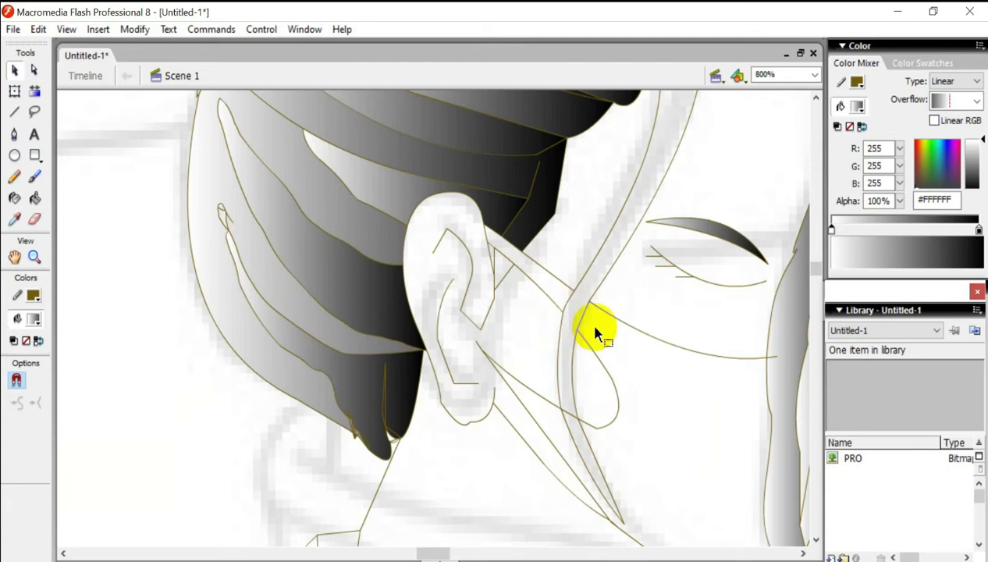
{"action": "key", "text": "k"}
{"action": "left_click", "coordinate": [569, 342]}
Step: Build a linear gradient in pale peach skin tones in the Color Mixer
{"action": "left_click", "coordinate": [34, 319]}
{"action": "left_click", "coordinate": [23, 422]}
{"action": "left_click", "coordinate": [956, 81]}
{"action": "left_click", "coordinate": [959, 117]}
{"action": "left_click", "coordinate": [919, 146]}
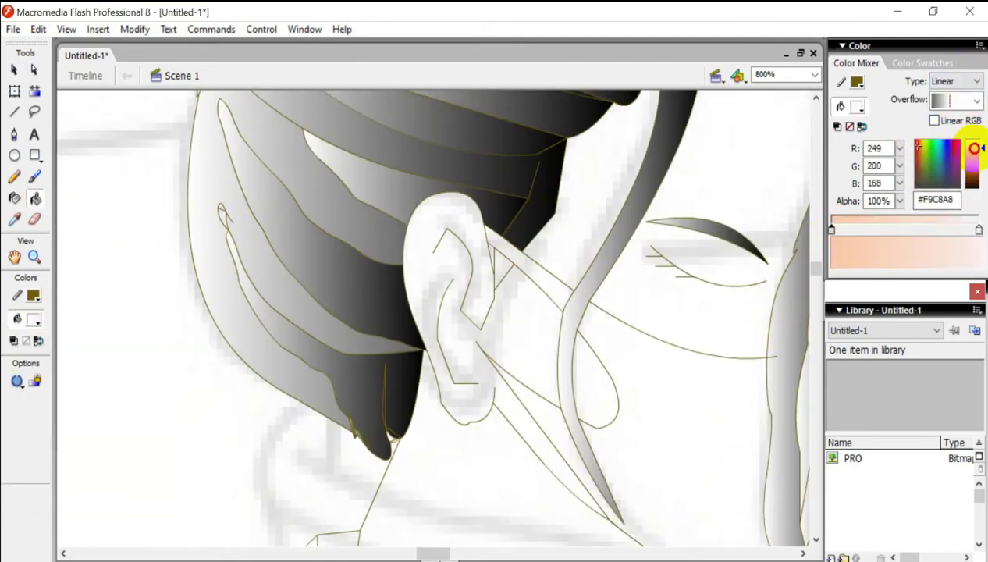
{"action": "left_click_drag", "start_coordinate": [971, 143], "coordinate": [972, 170]}
{"action": "left_click", "coordinate": [911, 150]}
{"action": "left_click_drag", "start_coordinate": [915, 148], "coordinate": [966, 156]}
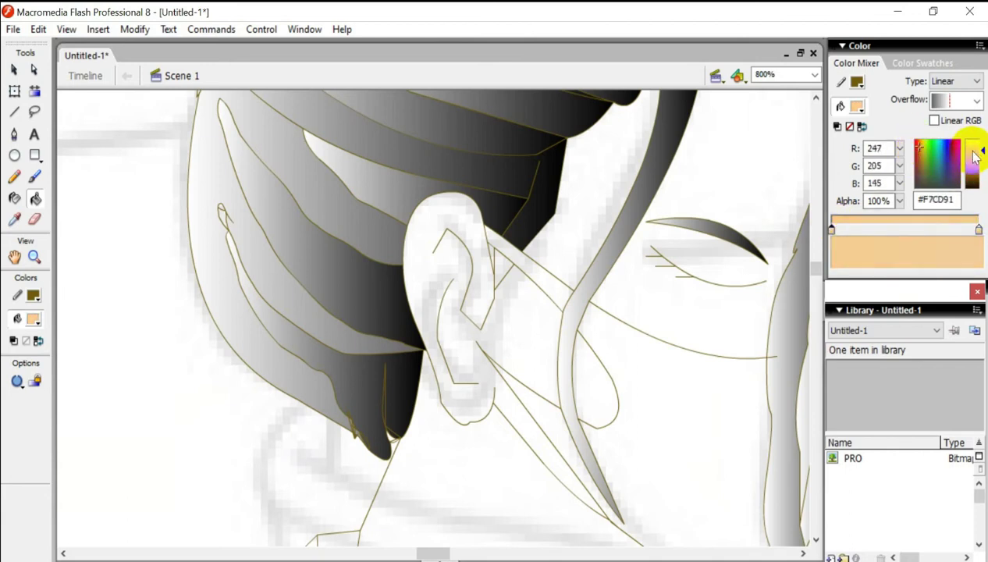
{"action": "left_click_drag", "start_coordinate": [972, 162], "coordinate": [971, 152]}
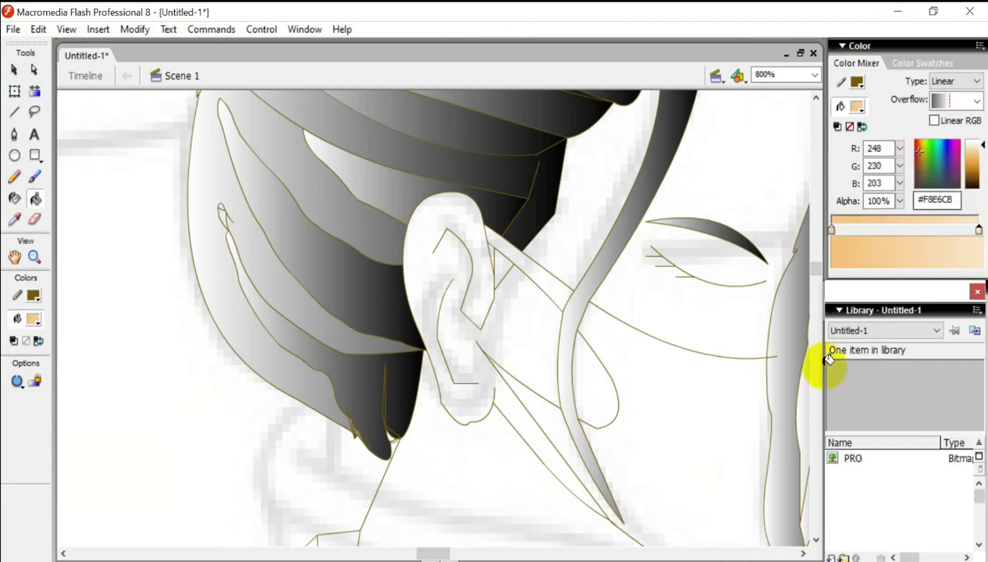
Step: Fill the face, ear and cheek with the skin gradient and rotate its direction
{"action": "left_click", "coordinate": [742, 327]}
{"action": "left_click", "coordinate": [534, 386]}
{"action": "scroll", "coordinate": [533, 386], "scroll_direction": "up", "scroll_amount": 3}
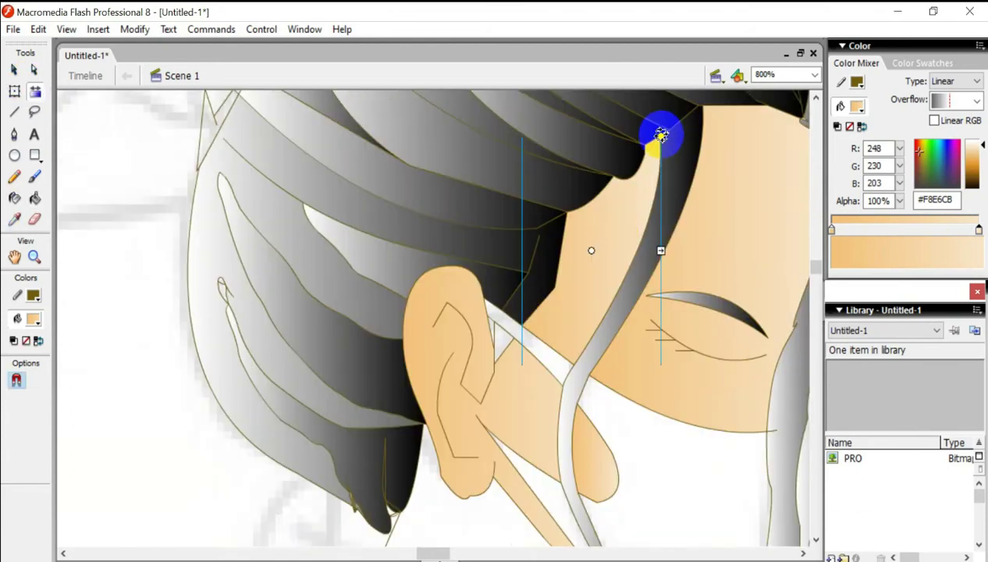
{"action": "left_click_drag", "start_coordinate": [661, 135], "coordinate": [753, 253]}
{"action": "left_click", "coordinate": [617, 408]}
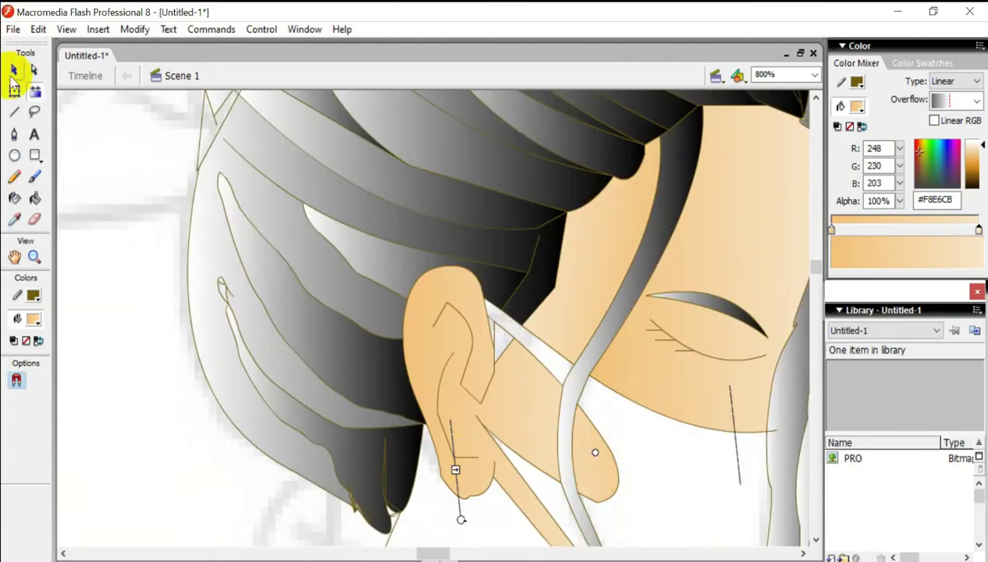
Step: Sample the hair fill, inspect its gradient handles, and refill the narrow hair strip
{"action": "left_click", "coordinate": [13, 70]}
{"action": "left_click", "coordinate": [569, 194]}
{"action": "left_click", "coordinate": [33, 318]}
{"action": "left_click", "coordinate": [36, 198]}
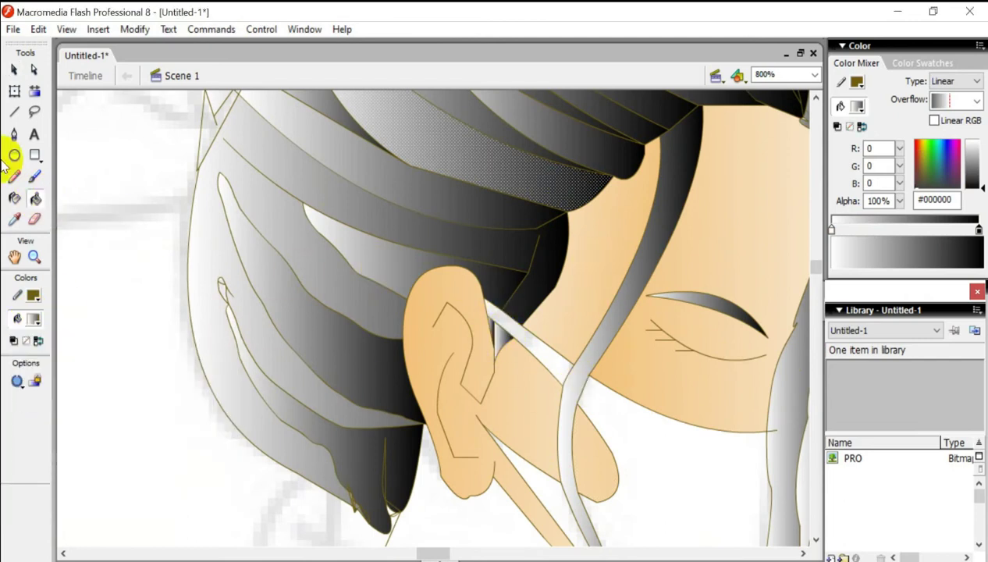
{"action": "left_click", "coordinate": [35, 91]}
{"action": "left_click", "coordinate": [412, 419]}
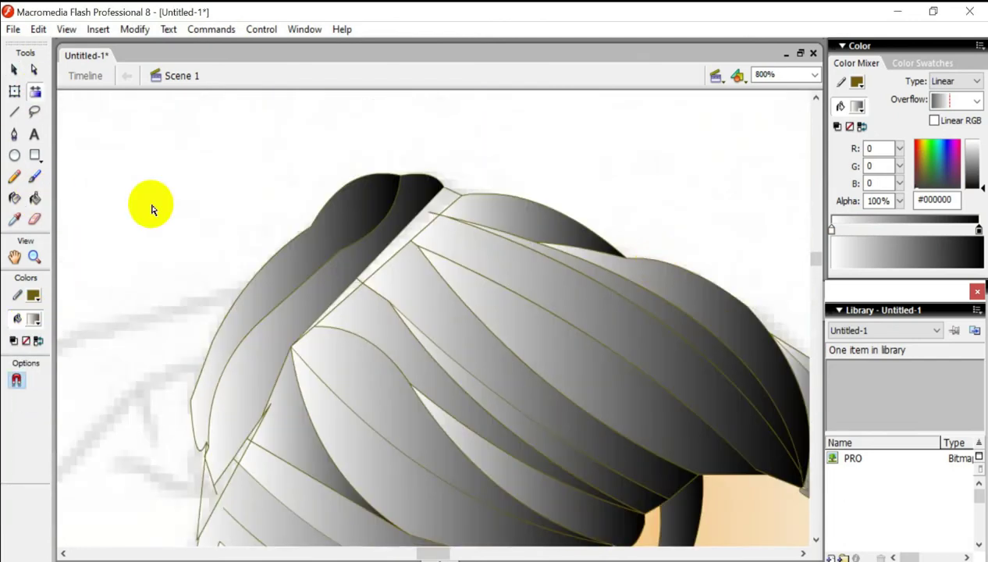
{"action": "left_click", "coordinate": [35, 198]}
{"action": "scroll", "coordinate": [213, 413], "scroll_direction": "down", "scroll_amount": 2}
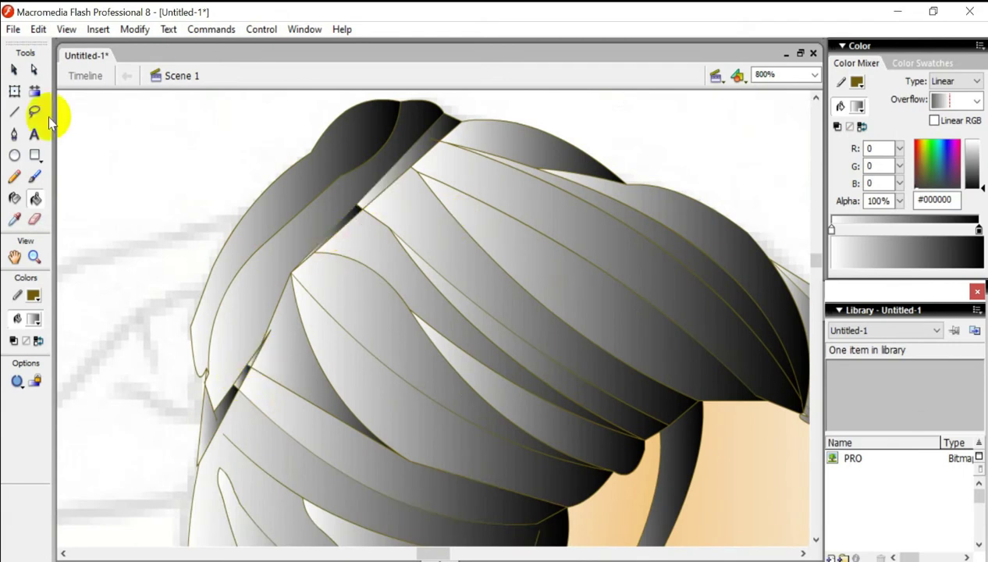
{"action": "key", "text": "k"}
{"action": "left_click", "coordinate": [352, 214]}
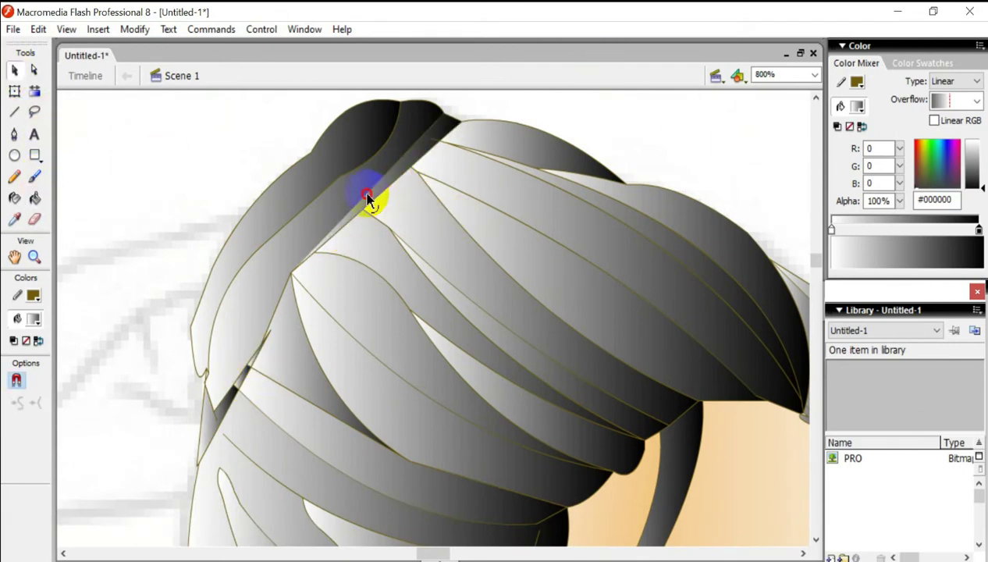
{"action": "scroll", "coordinate": [375, 184], "scroll_direction": "down", "scroll_amount": 10}
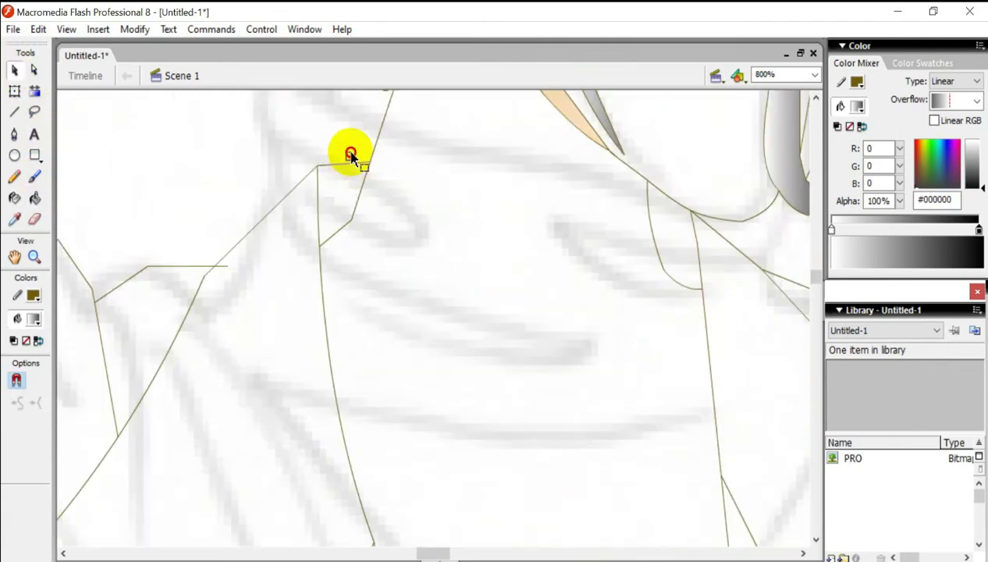
Step: Set a peach linear gradient fill and apply it to the neck
{"action": "left_click", "coordinate": [33, 295]}
{"action": "left_click", "coordinate": [35, 198]}
{"action": "left_click", "coordinate": [919, 154]}
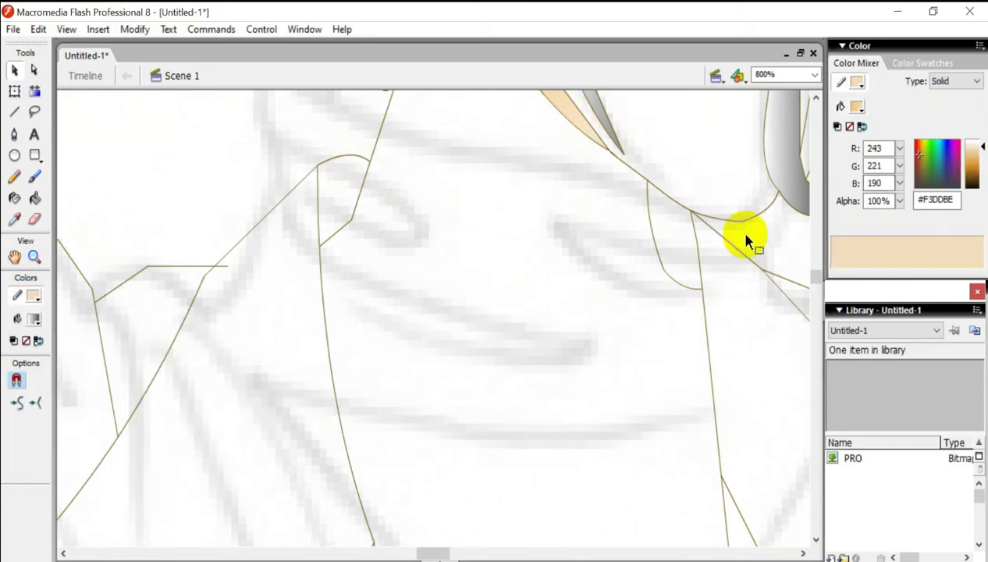
{"action": "scroll", "coordinate": [766, 210], "scroll_direction": "up", "scroll_amount": 2}
{"action": "left_click", "coordinate": [956, 81]}
{"action": "left_click", "coordinate": [946, 107]}
{"action": "left_click", "coordinate": [34, 295]}
{"action": "scroll", "coordinate": [573, 203], "scroll_direction": "up", "scroll_amount": 5}
Step: Undo the last fill colour change and set the fill to the #F4CE96 skin tone
{"action": "left_click", "coordinate": [14, 69]}
{"action": "left_click", "coordinate": [38, 29]}
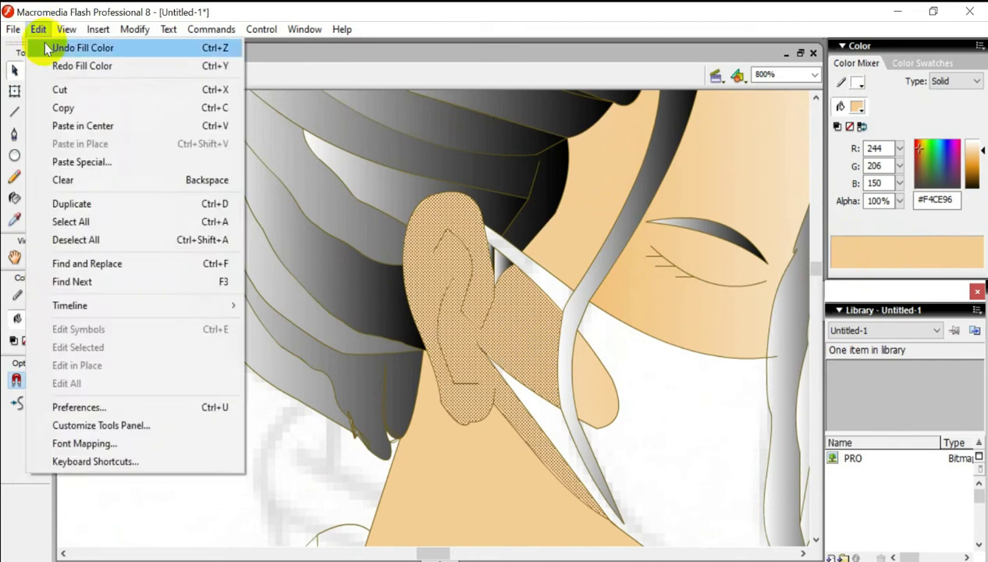
{"action": "left_click", "coordinate": [83, 48]}
{"action": "left_click", "coordinate": [34, 197]}
{"action": "scroll", "coordinate": [435, 325], "scroll_direction": "down", "scroll_amount": 8}
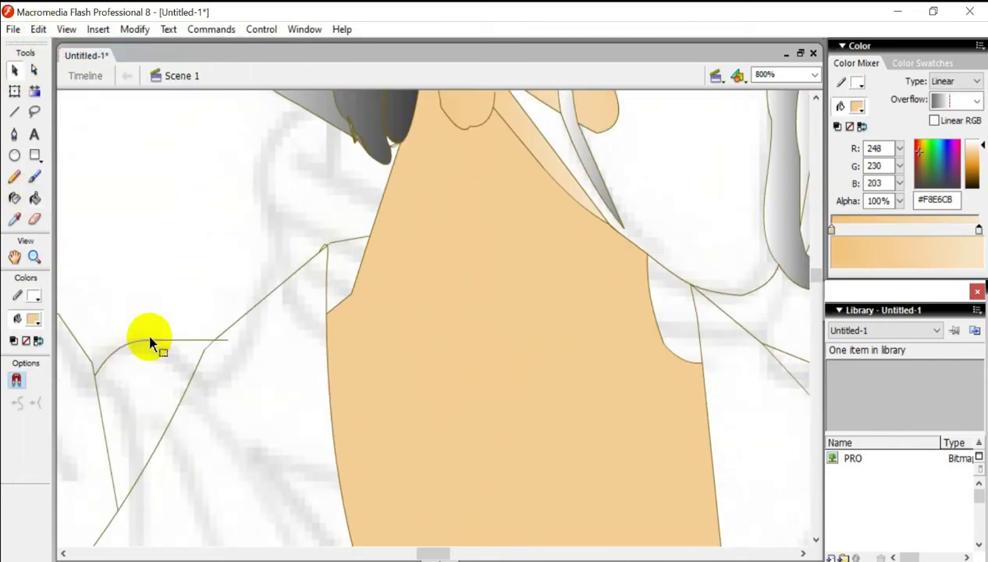
{"action": "left_click", "coordinate": [683, 355]}
Step: Switch the fill to a linear gradient and, at 200% zoom, fill the neck with it
{"action": "left_click", "coordinate": [814, 74]}
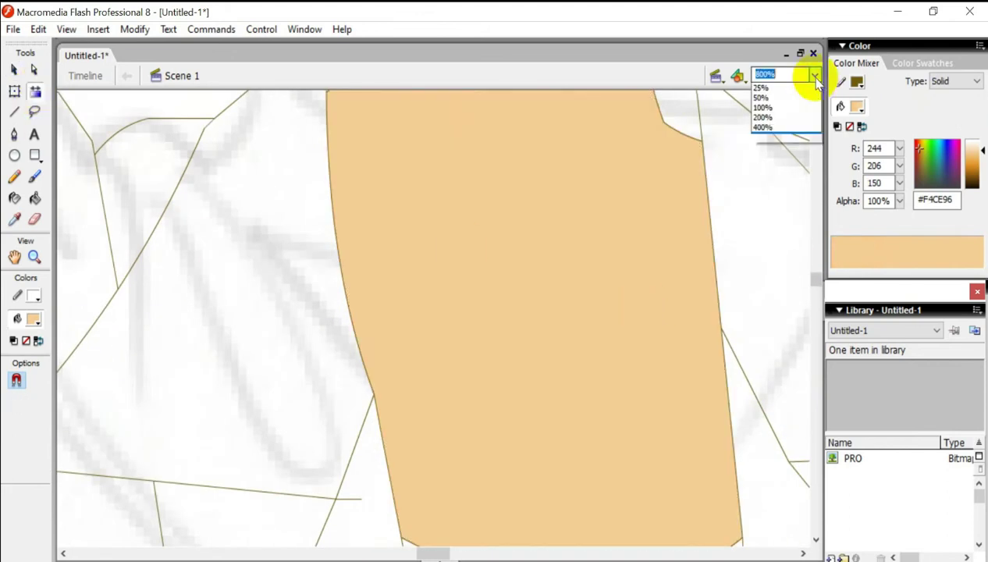
{"action": "left_click", "coordinate": [761, 100]}
{"action": "scroll", "coordinate": [443, 311], "scroll_direction": "down", "scroll_amount": 3}
{"action": "left_click", "coordinate": [975, 81]}
{"action": "left_click", "coordinate": [979, 104]}
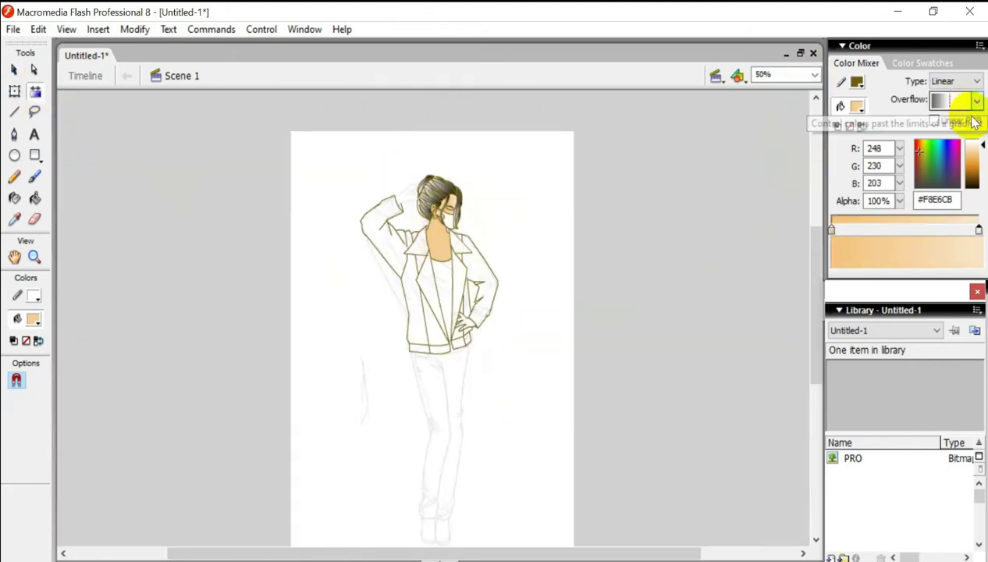
{"action": "key", "text": "k"}
{"action": "left_click", "coordinate": [814, 74]}
{"action": "left_click", "coordinate": [781, 148]}
{"action": "left_click", "coordinate": [475, 267]}
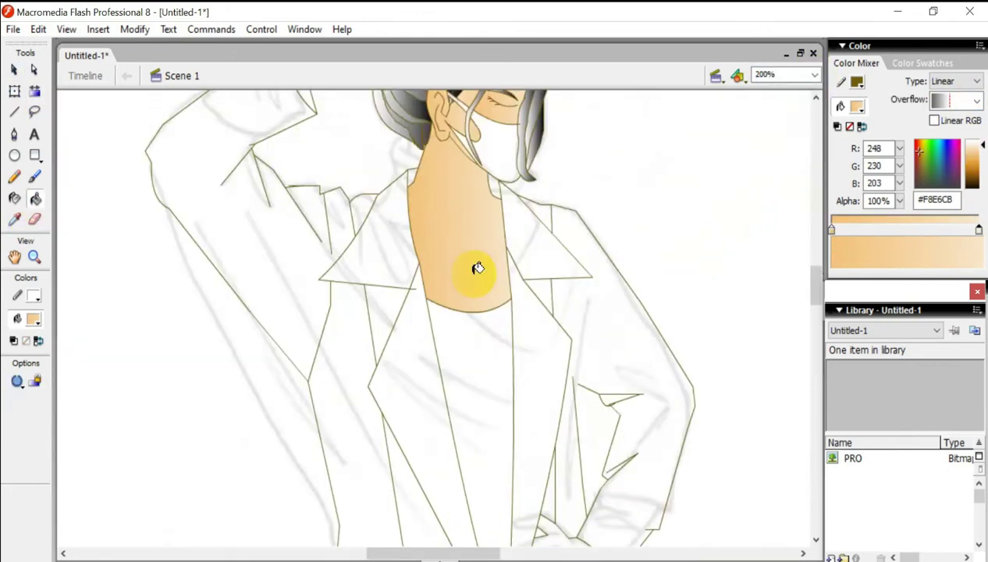
Step: Set the fill type to Bitmap and browse Import to Library to the KURIKULUM (E:) drive
{"action": "left_click", "coordinate": [976, 81]}
{"action": "left_click", "coordinate": [948, 142]}
{"action": "left_click", "coordinate": [955, 100]}
{"action": "left_click", "coordinate": [316, 432]}
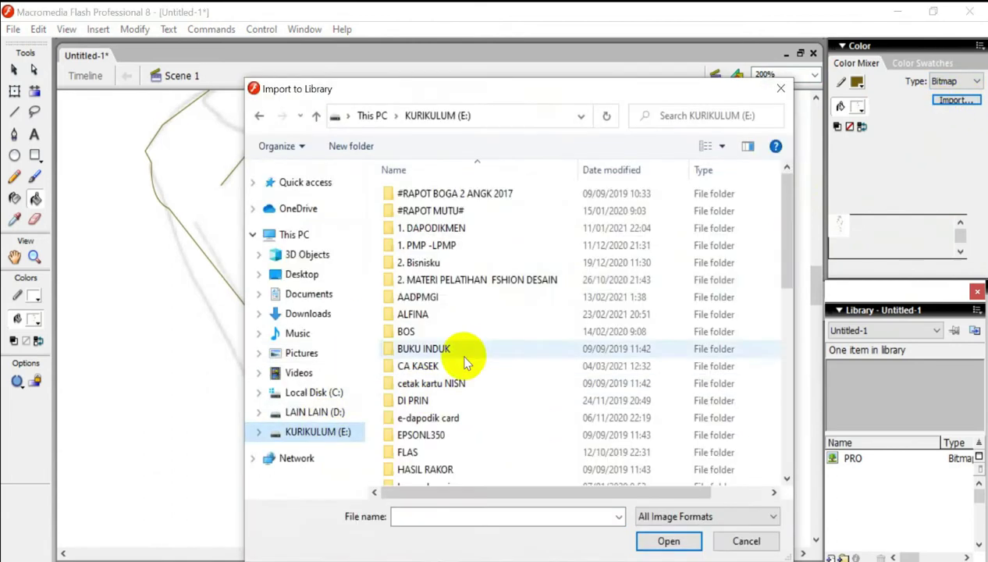
Step: Import the nCheetah leopard texture from the fashion training materials folder into the library
{"action": "double_click", "coordinate": [437, 168]}
{"action": "scroll", "coordinate": [620, 218], "scroll_direction": "down", "scroll_amount": 2}
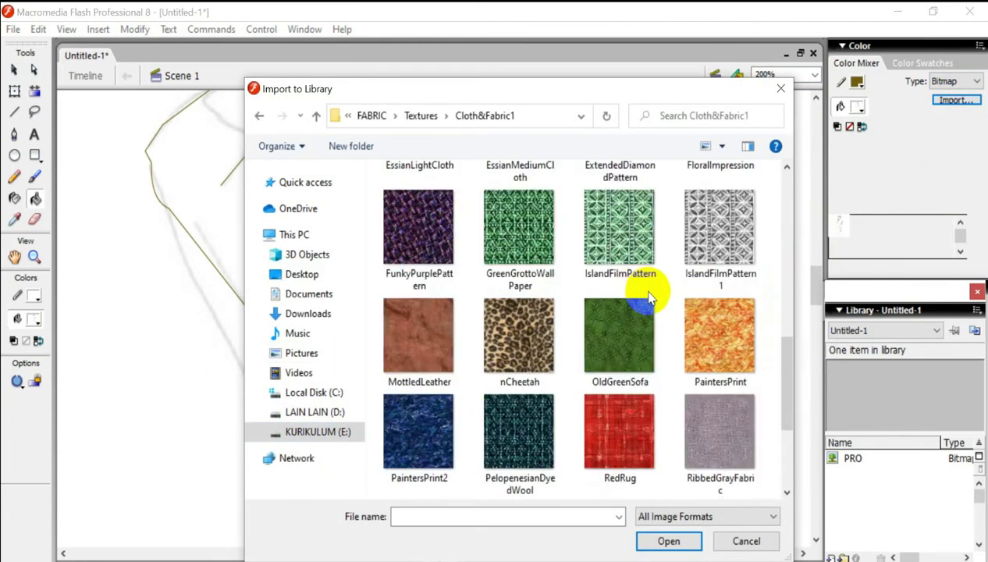
{"action": "scroll", "coordinate": [644, 291], "scroll_direction": "down", "scroll_amount": 4}
{"action": "scroll", "coordinate": [639, 298], "scroll_direction": "up", "scroll_amount": 2}
{"action": "double_click", "coordinate": [518, 297]}
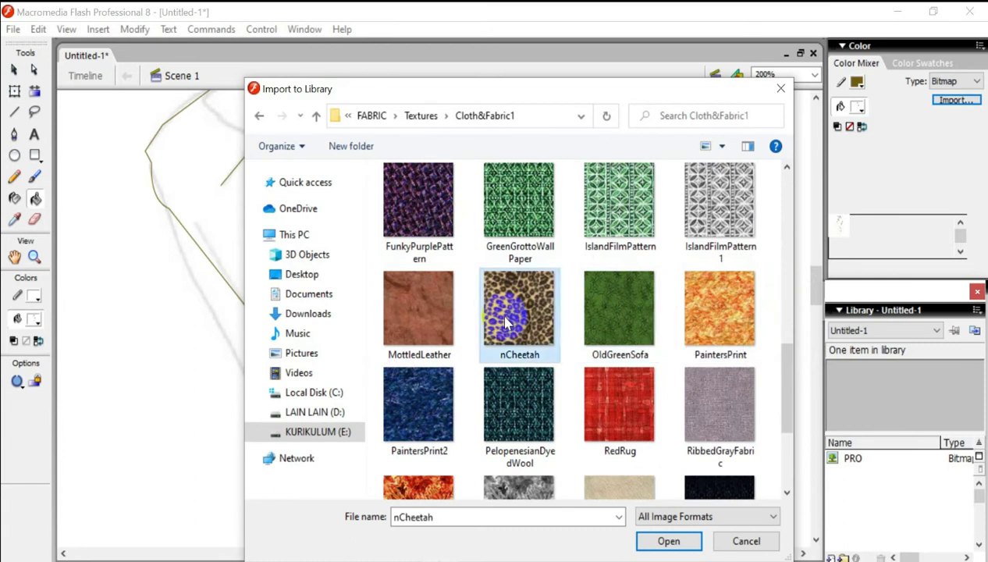
Step: Fill both lapels and both collars with the leopard print and enlarge the pattern
{"action": "left_click", "coordinate": [421, 375]}
{"action": "left_click", "coordinate": [547, 366]}
{"action": "left_click", "coordinate": [34, 91]}
{"action": "left_click", "coordinate": [390, 406]}
{"action": "left_click_drag", "start_coordinate": [302, 474], "coordinate": [342, 430]}
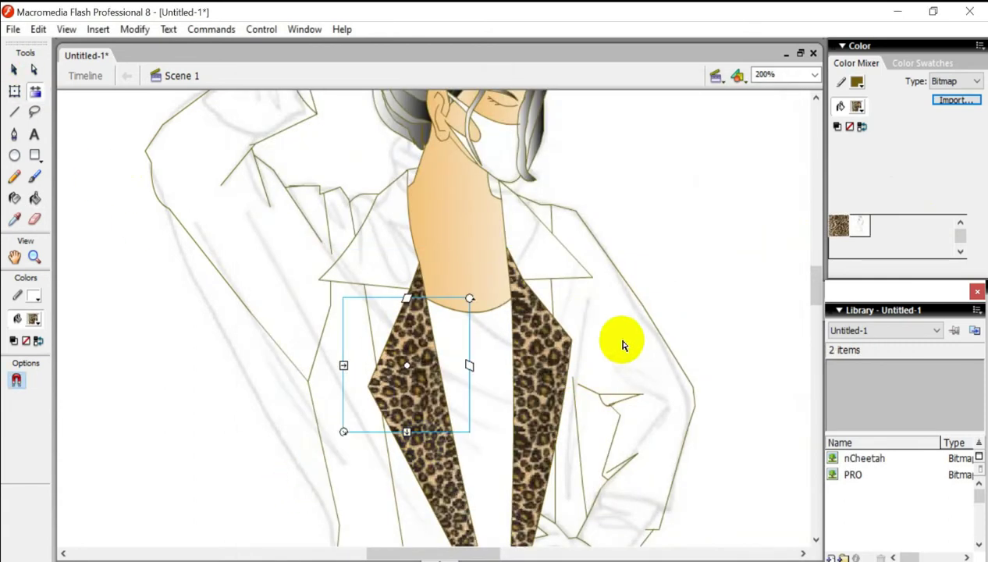
Step: Adjust the collar's leopard pattern with the Fill Transform tool
{"action": "left_click", "coordinate": [14, 199]}
{"action": "left_click", "coordinate": [540, 221]}
{"action": "left_click", "coordinate": [382, 246]}
{"action": "scroll", "coordinate": [695, 205], "scroll_direction": "up", "scroll_amount": 1}
{"action": "scroll", "coordinate": [713, 228], "scroll_direction": "down", "scroll_amount": 3}
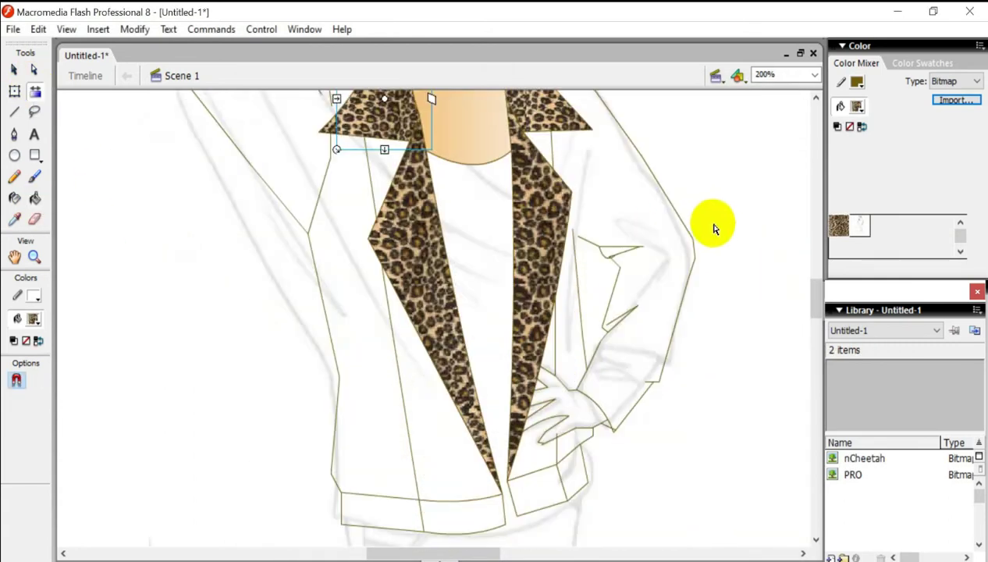
{"action": "key", "text": "k"}
Step: Fill both jacket hem pieces with leopard print and adjust the hem pattern
{"action": "left_click", "coordinate": [421, 511]}
{"action": "left_click", "coordinate": [569, 475]}
{"action": "key", "text": "f"}
{"action": "left_click", "coordinate": [348, 518]}
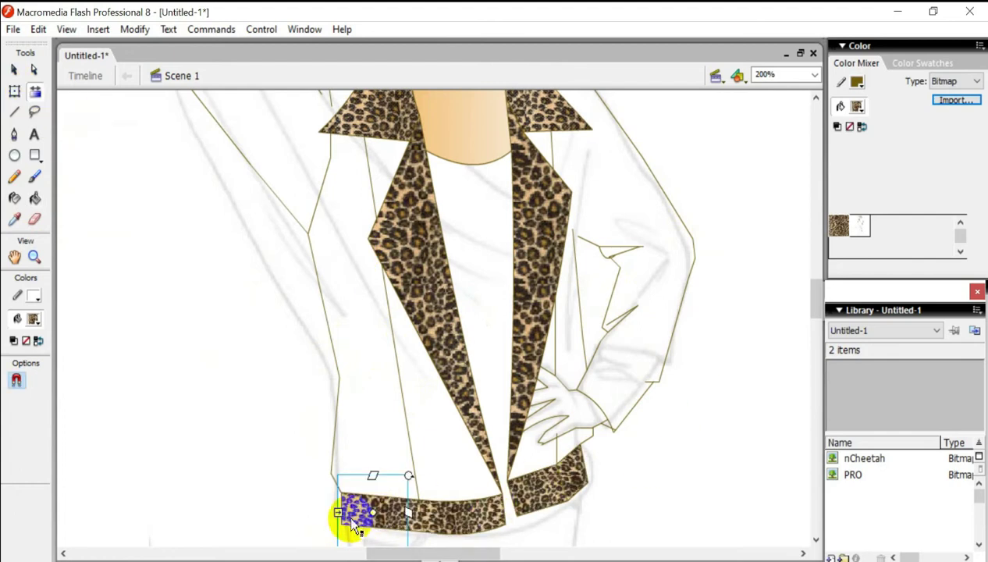
{"action": "scroll", "coordinate": [703, 425], "scroll_direction": "up", "scroll_amount": 3}
{"action": "scroll", "coordinate": [640, 374], "scroll_direction": "down", "scroll_amount": 8}
{"action": "scroll", "coordinate": [507, 320], "scroll_direction": "up", "scroll_amount": 2}
Step: Set the fill to a pale beige linear gradient (#F0DED2)
{"action": "key", "text": "n"}
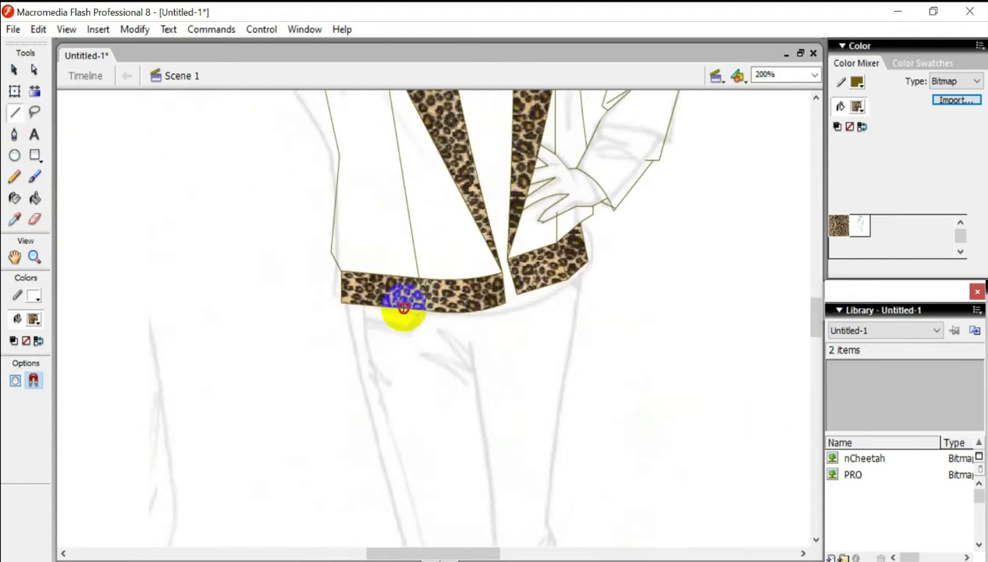
{"action": "left_click_drag", "start_coordinate": [589, 266], "coordinate": [587, 268]}
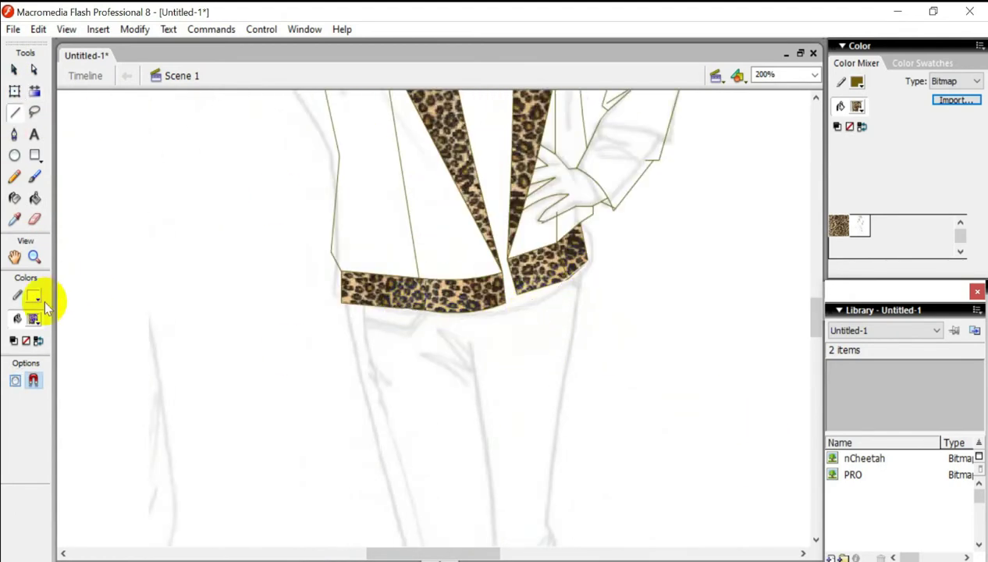
{"action": "left_click", "coordinate": [980, 82]}
{"action": "left_click", "coordinate": [948, 113]}
{"action": "mouse_move", "coordinate": [973, 149]}
{"action": "left_mouse_down"}
{"action": "mouse_move", "coordinate": [971, 194]}
{"action": "mouse_move", "coordinate": [975, 145]}
{"action": "left_mouse_up"}
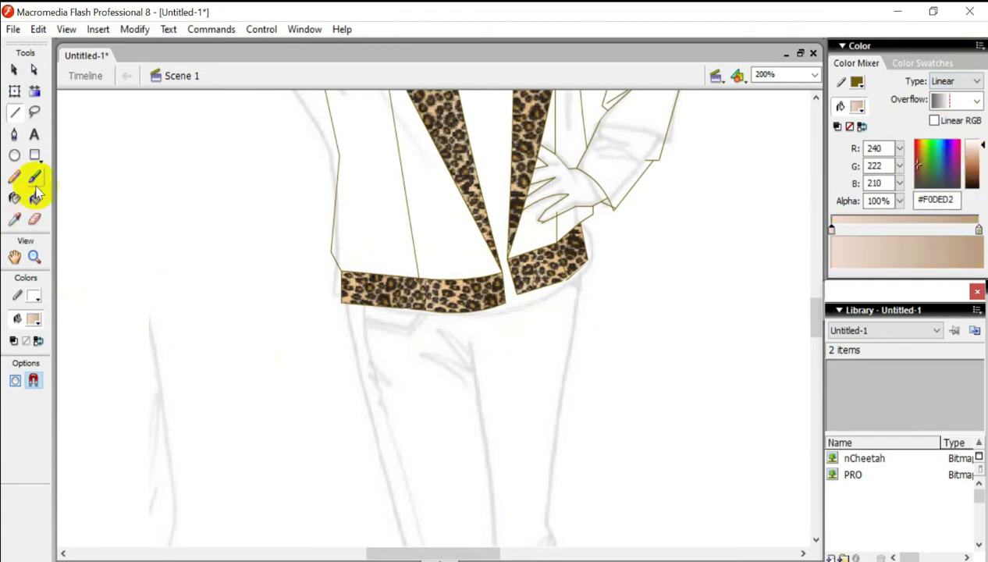
Step: Fill the shirt between the lapels with the pale beige gradient
{"action": "left_click", "coordinate": [476, 179]}
{"action": "scroll", "coordinate": [781, 187], "scroll_direction": "up", "scroll_amount": 5}
{"action": "scroll", "coordinate": [663, 437], "scroll_direction": "down", "scroll_amount": 3}
{"action": "key", "text": "v"}
{"action": "scroll", "coordinate": [722, 388], "scroll_direction": "up", "scroll_amount": 5}
Step: Switch the fill to the nCheetah bitmap and fill the face mask with leopard print
{"action": "left_click", "coordinate": [35, 198]}
{"action": "left_click", "coordinate": [956, 81]}
{"action": "left_click", "coordinate": [948, 134]}
{"action": "left_click", "coordinate": [838, 225]}
{"action": "left_click", "coordinate": [468, 250]}
{"action": "left_click", "coordinate": [666, 282]}
Step: Select the neck gradient and change the fill to a dark brown linear gradient
{"action": "left_click", "coordinate": [35, 92]}
{"action": "left_click", "coordinate": [493, 337]}
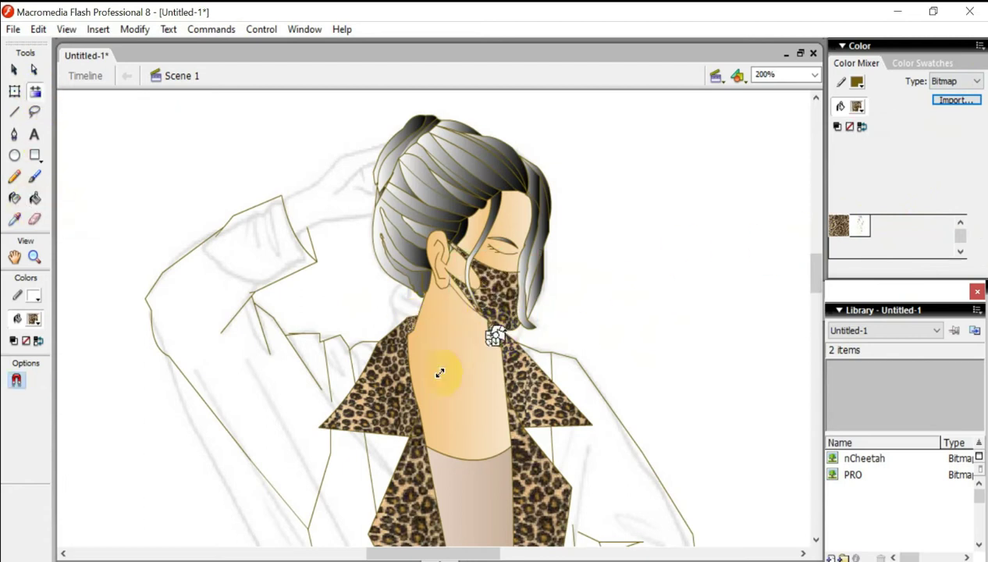
{"action": "scroll", "coordinate": [664, 285], "scroll_direction": "down", "scroll_amount": 5}
{"action": "scroll", "coordinate": [671, 241], "scroll_direction": "up", "scroll_amount": 2}
{"action": "left_click", "coordinate": [956, 81]}
{"action": "left_click", "coordinate": [948, 114]}
{"action": "left_click", "coordinate": [918, 163]}
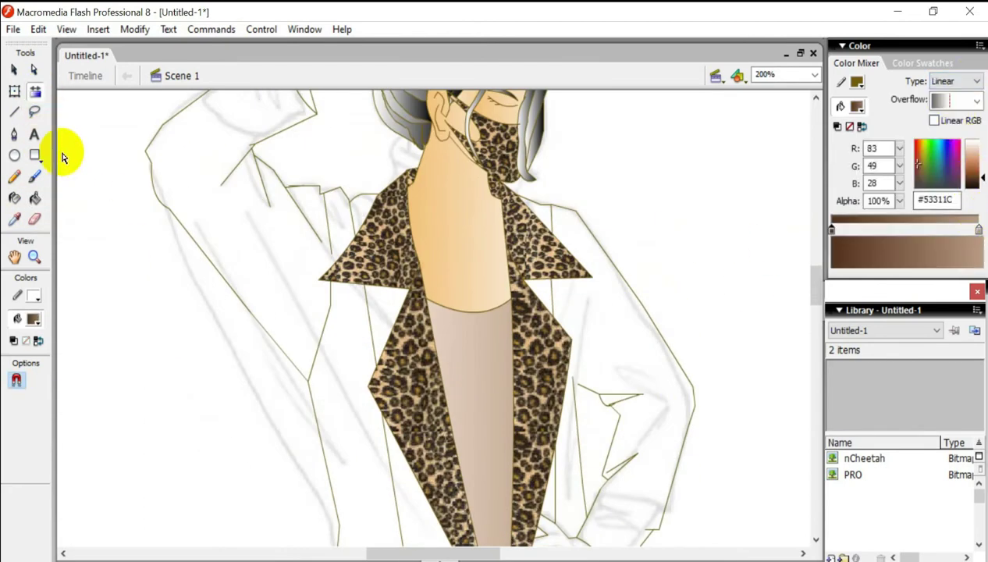
Step: Undo the unwanted brown gradient fill on the jacket
{"action": "left_click", "coordinate": [35, 198]}
{"action": "left_click", "coordinate": [601, 346]}
{"action": "left_click", "coordinate": [37, 29]}
{"action": "left_click", "coordinate": [62, 43]}
Step: Fill the right sleeve and the inner sleeve area with the brown gradient
{"action": "key", "text": "n"}
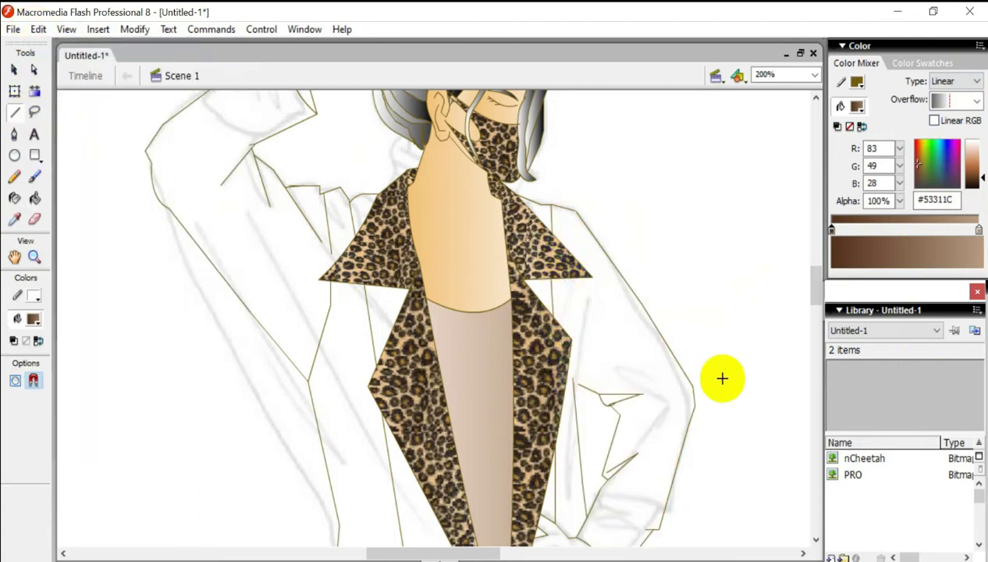
{"action": "key", "text": "k"}
{"action": "left_click", "coordinate": [671, 359]}
{"action": "scroll", "coordinate": [679, 359], "scroll_direction": "down", "scroll_amount": 3}
{"action": "left_click", "coordinate": [581, 343]}
Step: Pick the warmer brown #AC6739 and refill the cuff area and adjoining sleeve pieces
{"action": "left_click", "coordinate": [558, 440]}
{"action": "left_click", "coordinate": [14, 70]}
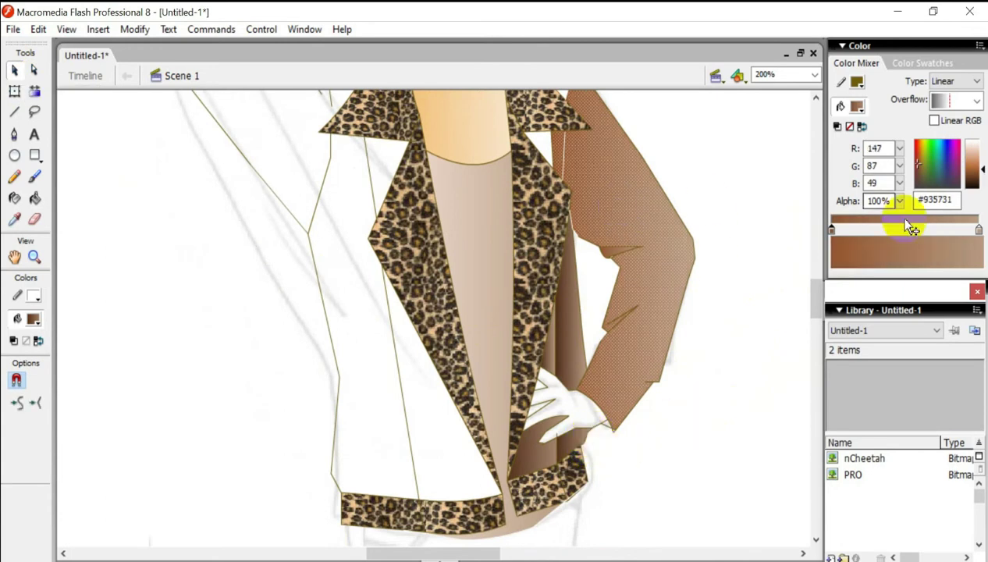
{"action": "left_click", "coordinate": [977, 152]}
{"action": "left_click_drag", "start_coordinate": [977, 152], "coordinate": [977, 165]}
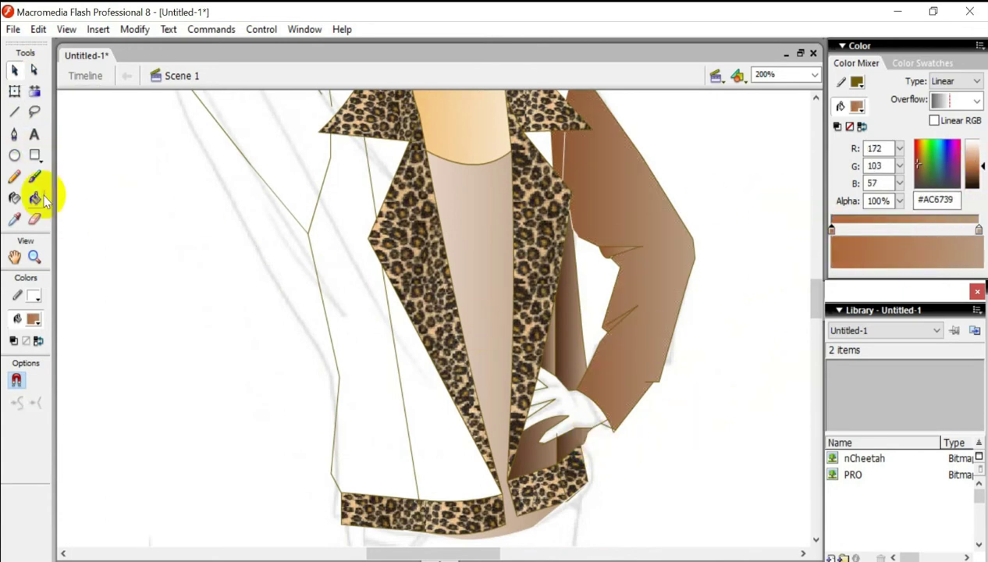
{"action": "left_click", "coordinate": [35, 198]}
{"action": "left_click", "coordinate": [599, 452]}
Step: Zoom to 400% and pull the brown sleeve's corner up and to the left
{"action": "scroll", "coordinate": [599, 452], "scroll_direction": "up", "scroll_amount": 2}
{"action": "left_click", "coordinate": [36, 71]}
{"action": "left_click", "coordinate": [584, 232]}
{"action": "left_click", "coordinate": [814, 74]}
{"action": "left_click", "coordinate": [773, 154]}
{"action": "left_click", "coordinate": [375, 316]}
{"action": "left_click_drag", "start_coordinate": [374, 313], "coordinate": [324, 255]}
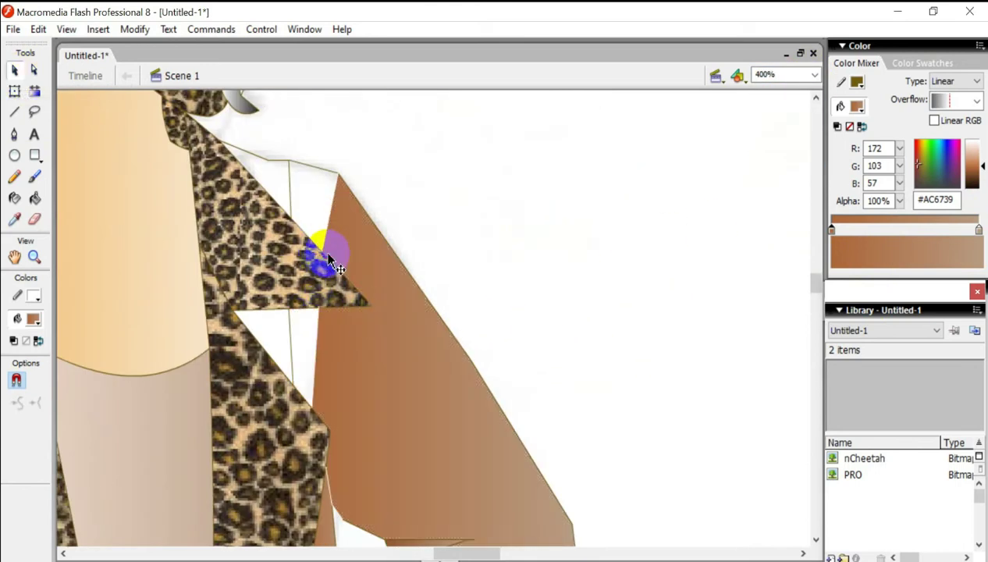
Step: Fill the area around the hand with the #AC6739 brown gradient
{"action": "scroll", "coordinate": [435, 368], "scroll_direction": "down", "scroll_amount": 3}
{"action": "left_click", "coordinate": [419, 408]}
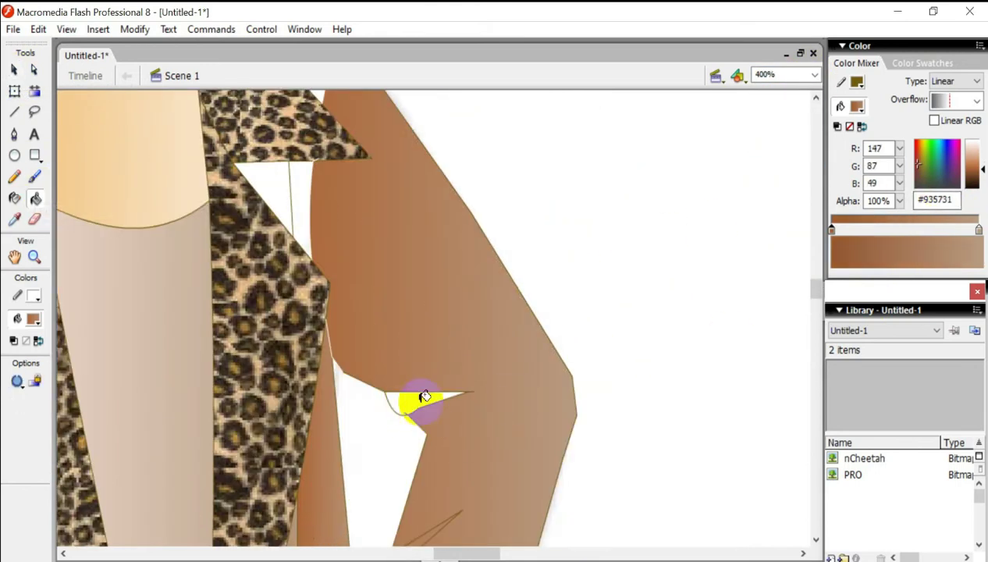
{"action": "scroll", "coordinate": [408, 331], "scroll_direction": "down", "scroll_amount": 3}
{"action": "key", "text": "f"}
{"action": "left_click", "coordinate": [360, 282]}
{"action": "left_click", "coordinate": [653, 331]}
{"action": "left_click", "coordinate": [221, 543]}
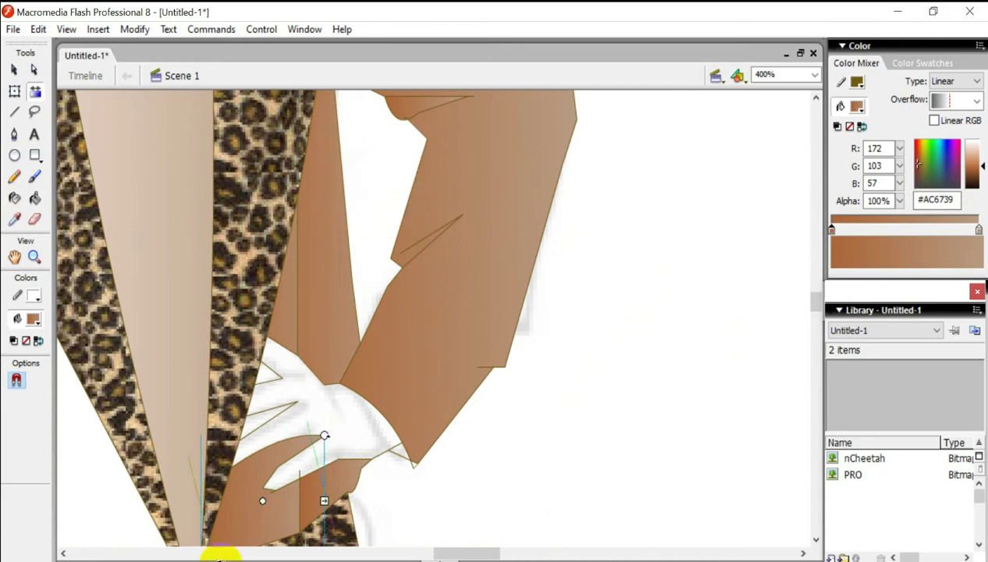
Step: Refill the brown piece under the collar
{"action": "scroll", "coordinate": [285, 250], "scroll_direction": "down", "scroll_amount": 2}
{"action": "scroll", "coordinate": [625, 364], "scroll_direction": "up", "scroll_amount": 3}
{"action": "scroll", "coordinate": [624, 364], "scroll_direction": "up", "scroll_amount": 3}
{"action": "left_click", "coordinate": [33, 196]}
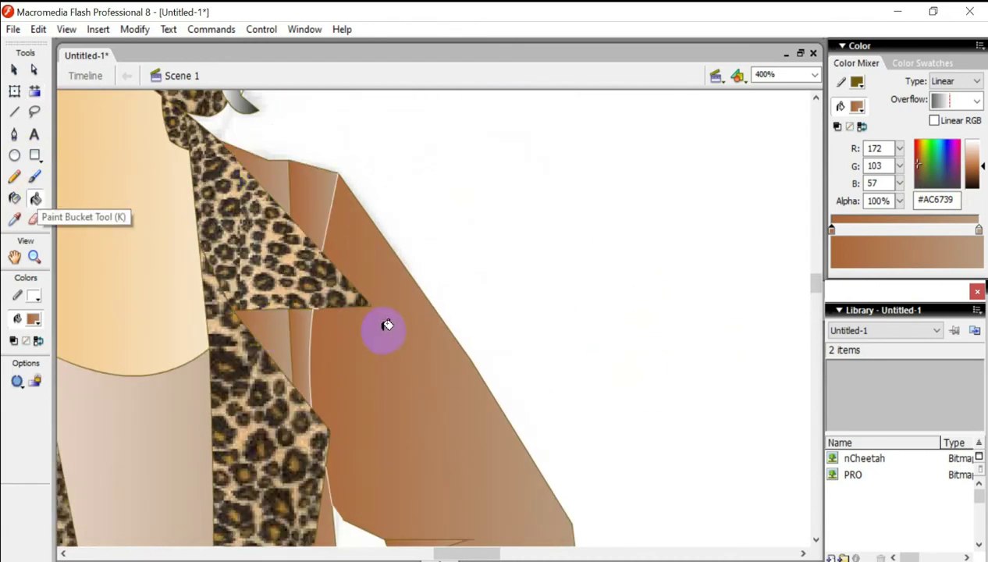
{"action": "left_click", "coordinate": [305, 341]}
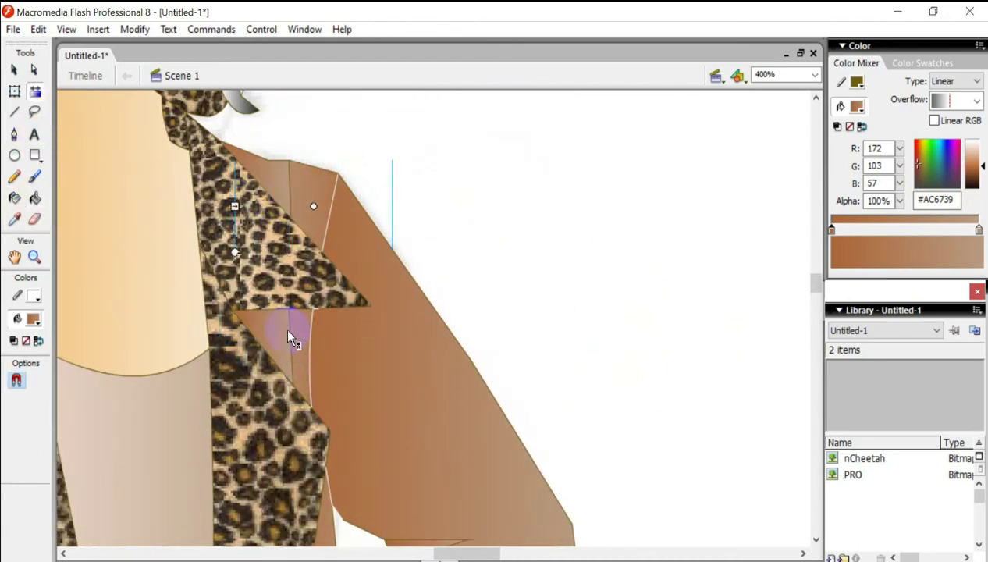
Step: Select the large sleeve's gradient, then sample the leopard collar's fill
{"action": "left_click", "coordinate": [391, 342]}
{"action": "scroll", "coordinate": [468, 312], "scroll_direction": "down", "scroll_amount": 2}
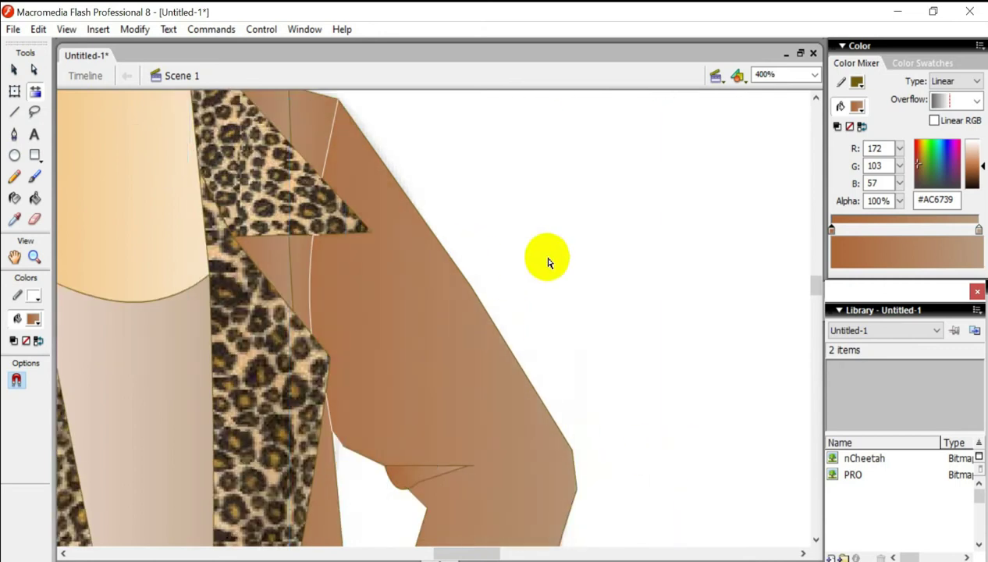
{"action": "scroll", "coordinate": [439, 367], "scroll_direction": "down", "scroll_amount": 5}
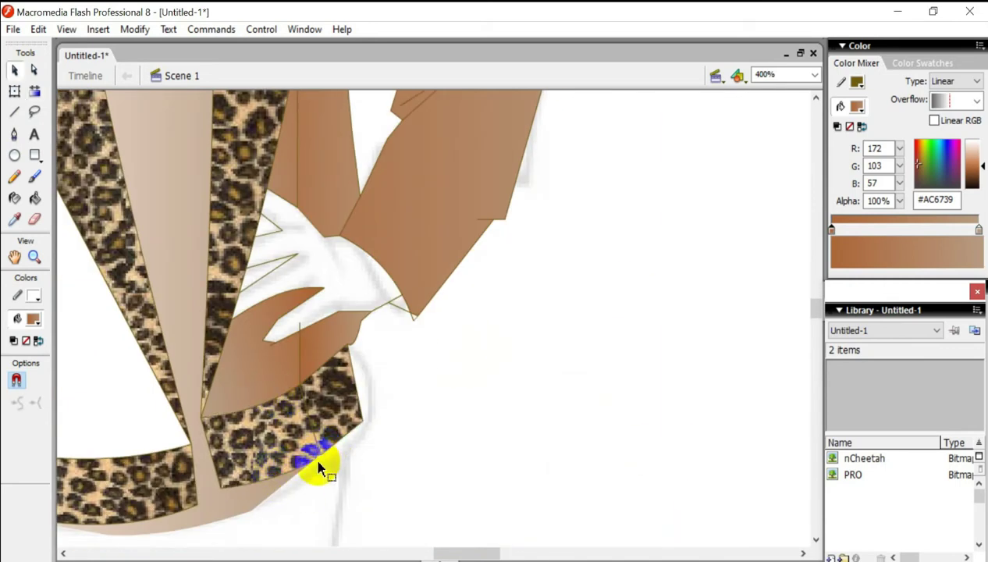
{"action": "scroll", "coordinate": [399, 446], "scroll_direction": "up", "scroll_amount": 3}
{"action": "scroll", "coordinate": [331, 390], "scroll_direction": "up", "scroll_amount": 4}
{"action": "left_click", "coordinate": [537, 357]}
Step: Fill the jacket shape with a brown linear gradient
{"action": "left_click", "coordinate": [324, 471]}
{"action": "scroll", "coordinate": [324, 471], "scroll_direction": "left", "scroll_amount": 5}
{"action": "left_click", "coordinate": [956, 81]}
{"action": "left_click", "coordinate": [944, 234]}
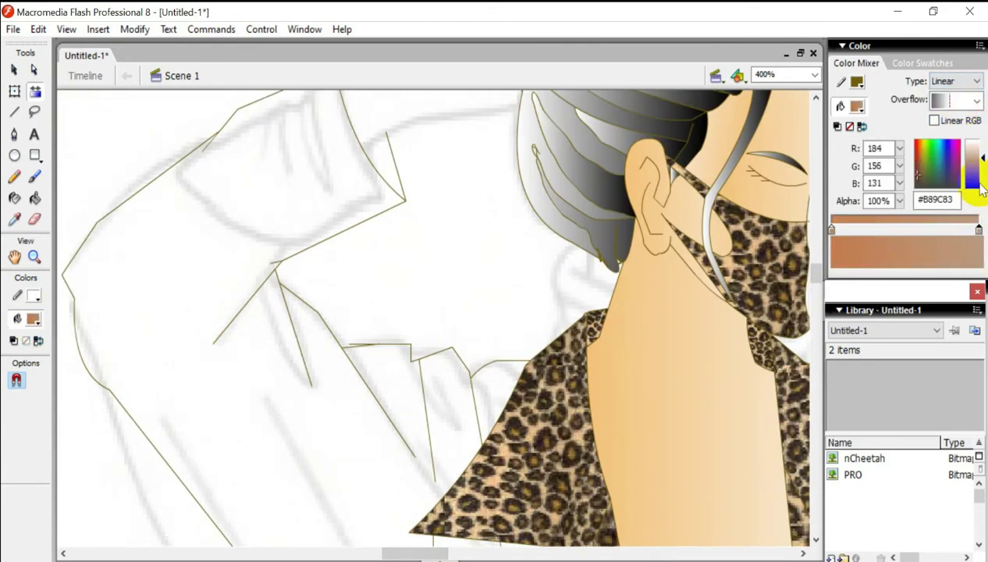
{"action": "left_click", "coordinate": [467, 384]}
{"action": "scroll", "coordinate": [558, 235], "scroll_direction": "down", "scroll_amount": 3}
Step: Darken the gradient toward deep brown and refill the jacket piece with it
{"action": "left_click", "coordinate": [921, 156]}
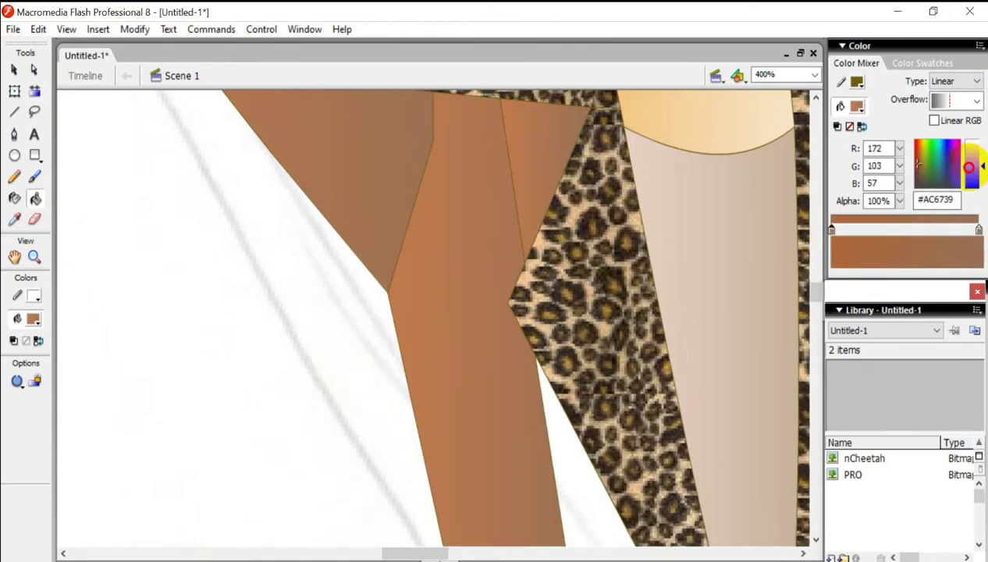
{"action": "left_click_drag", "start_coordinate": [920, 157], "coordinate": [919, 174]}
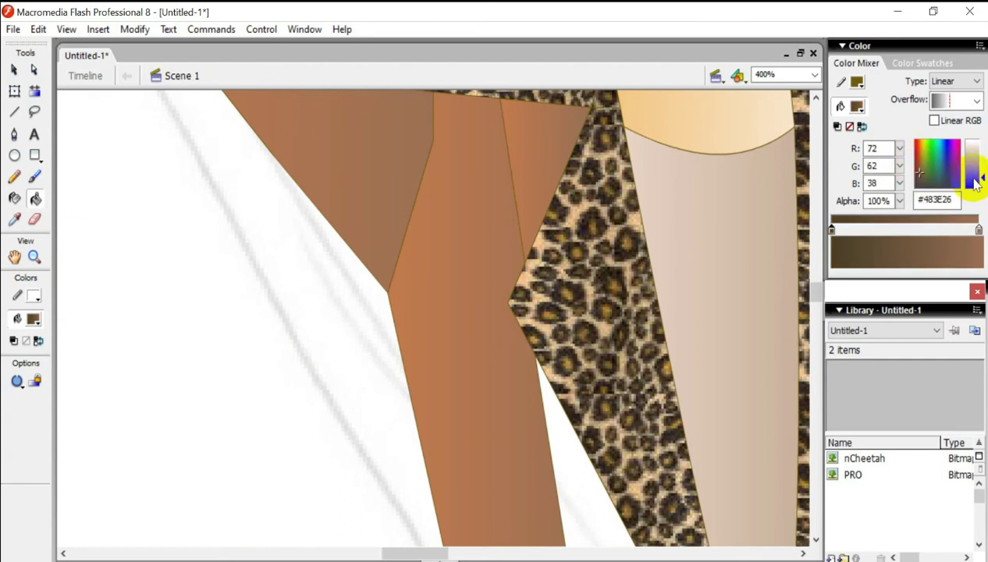
{"action": "left_click_drag", "start_coordinate": [982, 165], "coordinate": [982, 178]}
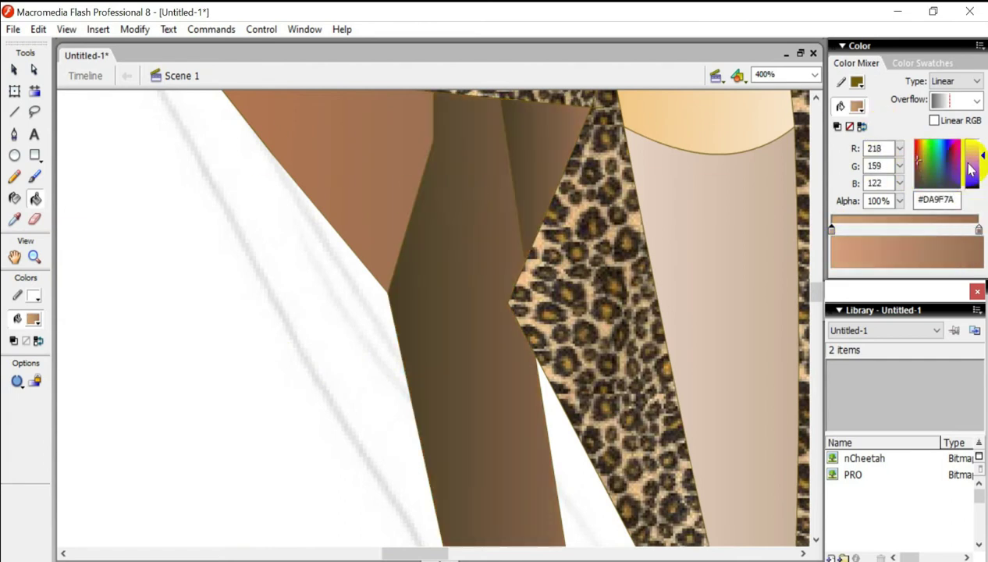
{"action": "left_click", "coordinate": [915, 161]}
{"action": "left_click", "coordinate": [514, 196]}
{"action": "mouse_move", "coordinate": [513, 196]}
{"action": "left_mouse_down"}
{"action": "mouse_move", "coordinate": [585, 287]}
{"action": "mouse_move", "coordinate": [590, 364]}
{"action": "mouse_move", "coordinate": [513, 264]}
{"action": "left_mouse_up"}
{"action": "scroll", "coordinate": [514, 264], "scroll_direction": "down", "scroll_amount": 3}
Step: Draw a light fold line across the left sleeve
{"action": "left_click", "coordinate": [14, 112]}
{"action": "left_click_drag", "start_coordinate": [212, 269], "coordinate": [288, 222]}
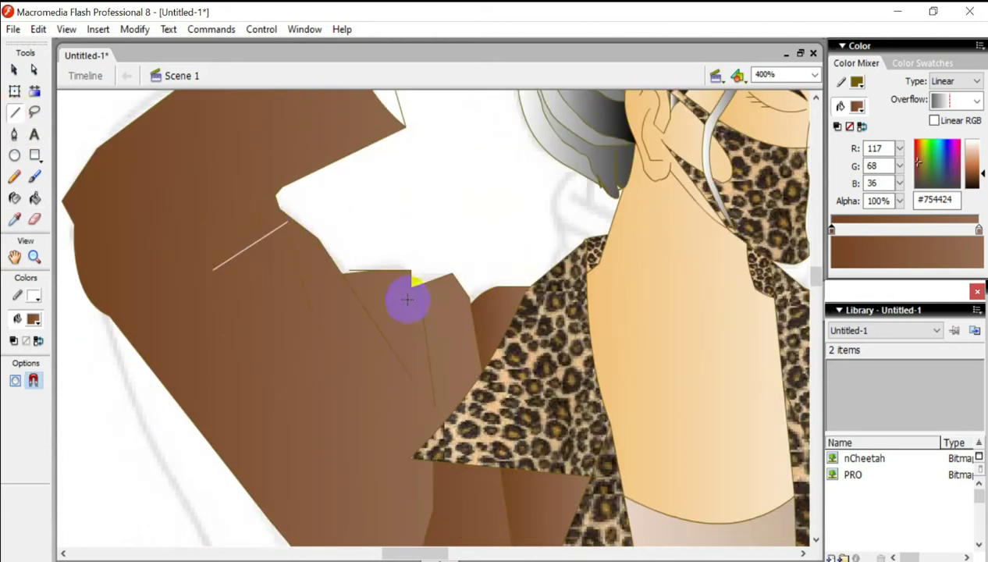
{"action": "left_click", "coordinate": [34, 173]}
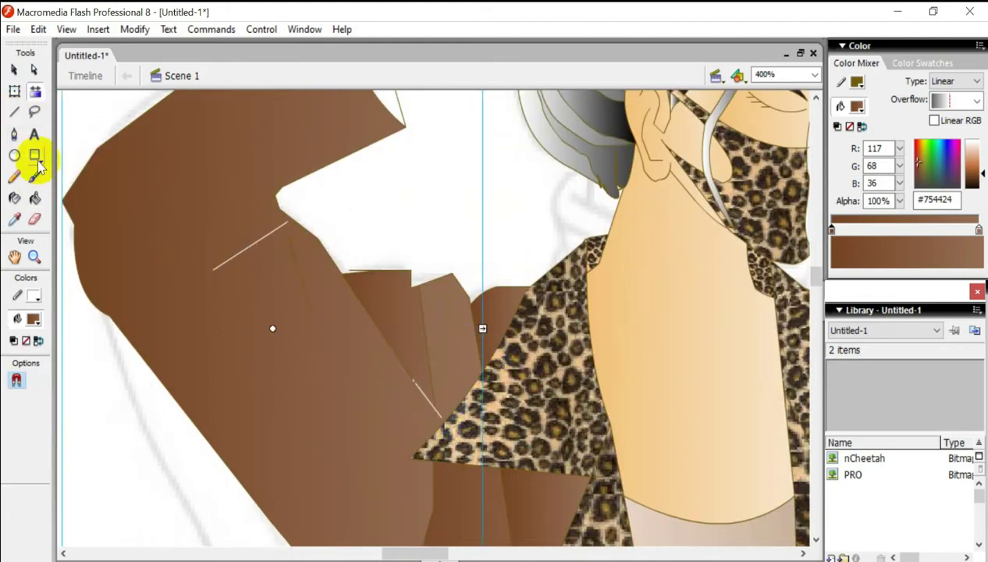
{"action": "left_click", "coordinate": [287, 210]}
{"action": "scroll", "coordinate": [154, 396], "scroll_direction": "down", "scroll_amount": 5}
Step: Select the lower brown strip and adjust its gradient with the Gradient Transform tool
{"action": "key", "text": "v"}
{"action": "left_click", "coordinate": [539, 388]}
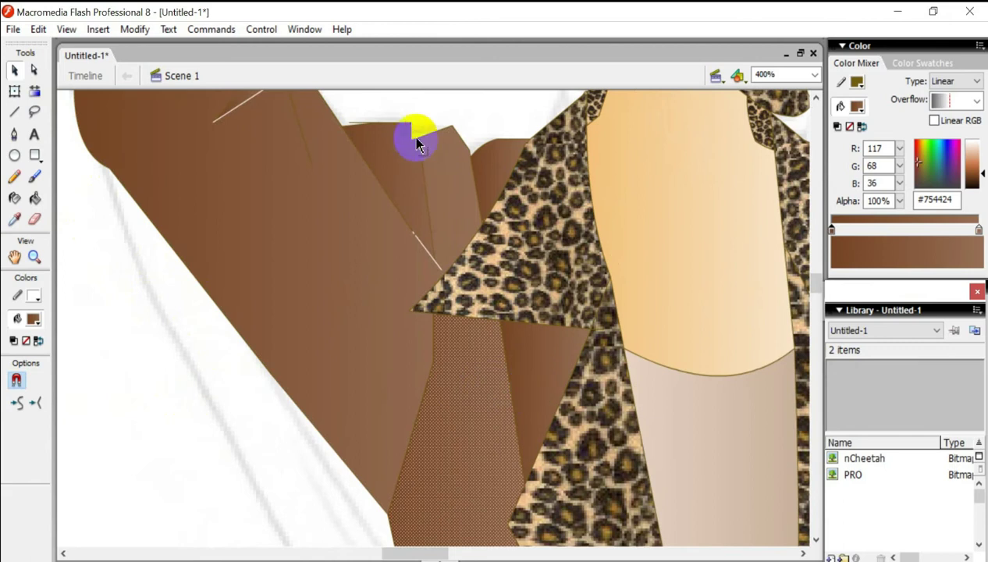
{"action": "scroll", "coordinate": [456, 133], "scroll_direction": "up", "scroll_amount": 5}
{"action": "left_click", "coordinate": [35, 90]}
{"action": "left_click", "coordinate": [470, 359]}
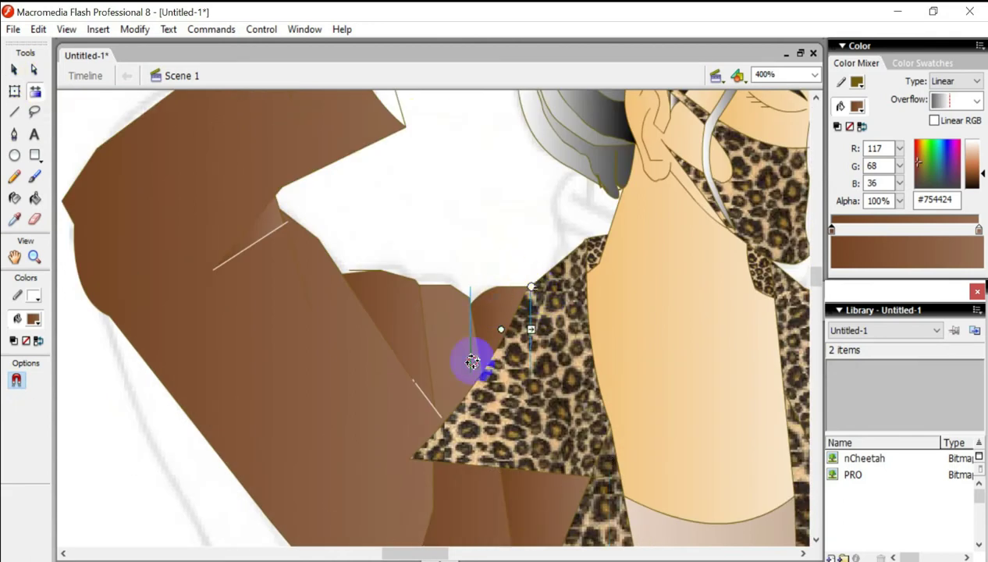
{"action": "scroll", "coordinate": [499, 454], "scroll_direction": "down", "scroll_amount": 5}
{"action": "scroll", "coordinate": [499, 454], "scroll_direction": "down", "scroll_amount": 5}
{"action": "left_click_drag", "start_coordinate": [499, 242], "coordinate": [470, 234]}
{"action": "scroll", "coordinate": [633, 542], "scroll_direction": "down", "scroll_amount": 5}
{"action": "scroll", "coordinate": [647, 337], "scroll_direction": "up", "scroll_amount": 3}
{"action": "scroll", "coordinate": [560, 289], "scroll_direction": "up", "scroll_amount": 2}
{"action": "key", "text": "v"}
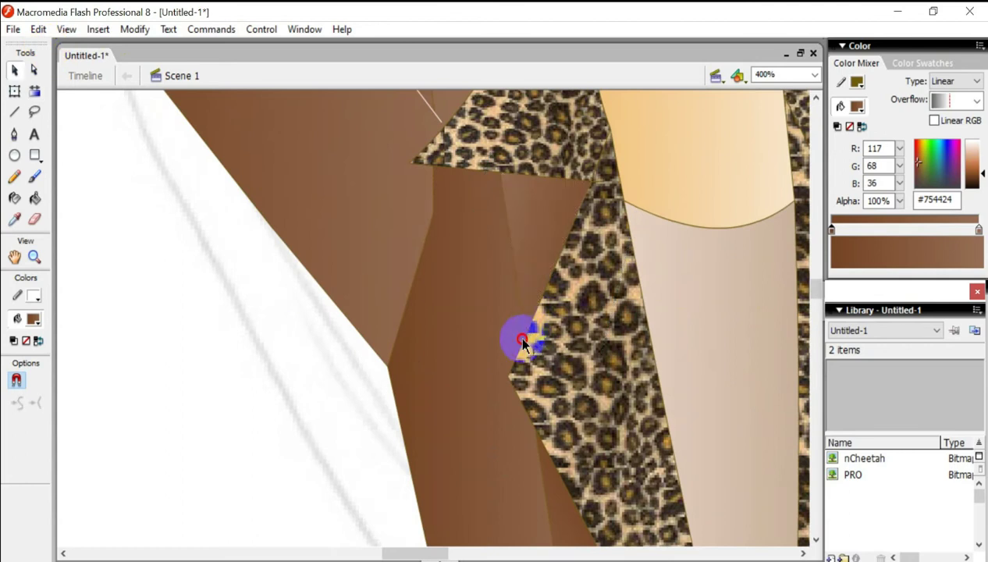
Step: Draw a new straight line stroke across the jacket
{"action": "scroll", "coordinate": [636, 381], "scroll_direction": "up", "scroll_amount": 3}
{"action": "scroll", "coordinate": [353, 271], "scroll_direction": "up", "scroll_amount": 3}
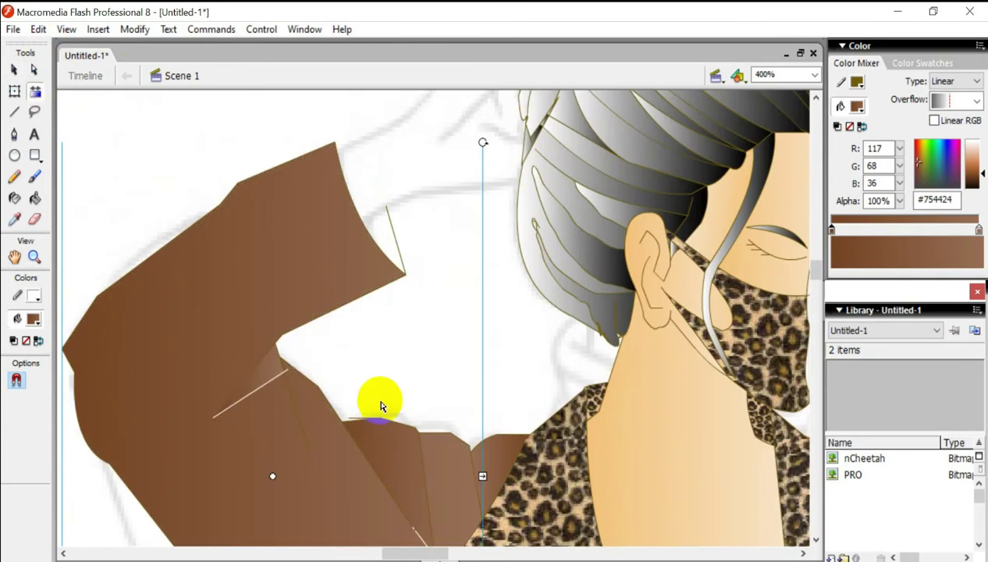
{"action": "key", "text": "n"}
{"action": "scroll", "coordinate": [156, 328], "scroll_direction": "down", "scroll_amount": 3}
{"action": "left_click_drag", "start_coordinate": [206, 279], "coordinate": [425, 391]}
{"action": "key", "text": "f"}
{"action": "left_click", "coordinate": [441, 337]}
{"action": "scroll", "coordinate": [457, 214], "scroll_direction": "up", "scroll_amount": 5}
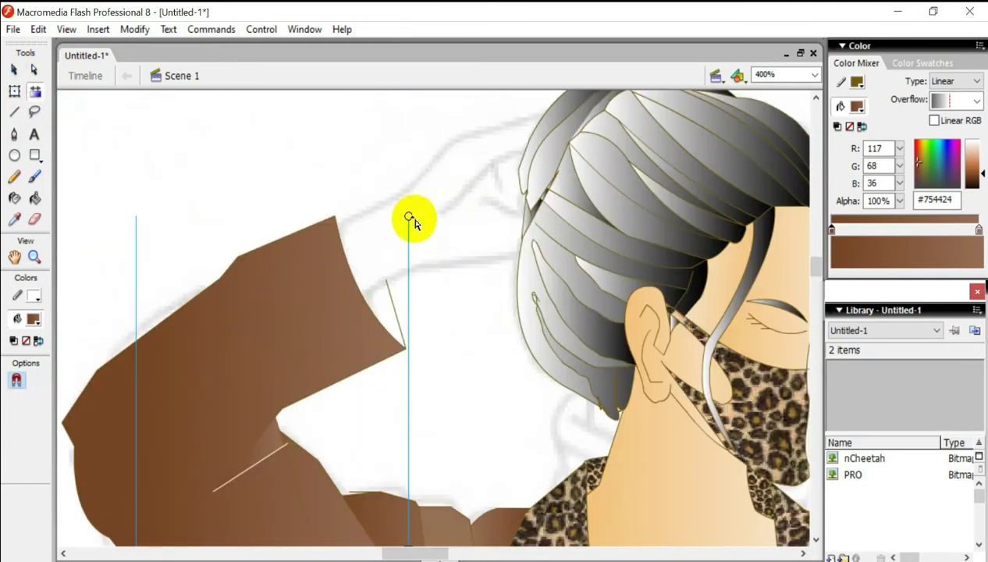
{"action": "scroll", "coordinate": [499, 403], "scroll_direction": "down", "scroll_amount": 5}
Step: Zoom to 200% and rotate the torso and sleeve gradients to run vertically
{"action": "type", "text": "200"}
{"action": "key", "text": "Return"}
{"action": "mouse_move", "coordinate": [463, 188]}
{"action": "left_mouse_down"}
{"action": "mouse_move", "coordinate": [403, 364]}
{"action": "mouse_move", "coordinate": [543, 258]}
{"action": "left_mouse_up"}
{"action": "scroll", "coordinate": [587, 277], "scroll_direction": "up", "scroll_amount": 3}
{"action": "left_click", "coordinate": [367, 188]}
{"action": "left_click_drag", "start_coordinate": [456, 155], "coordinate": [492, 199]}
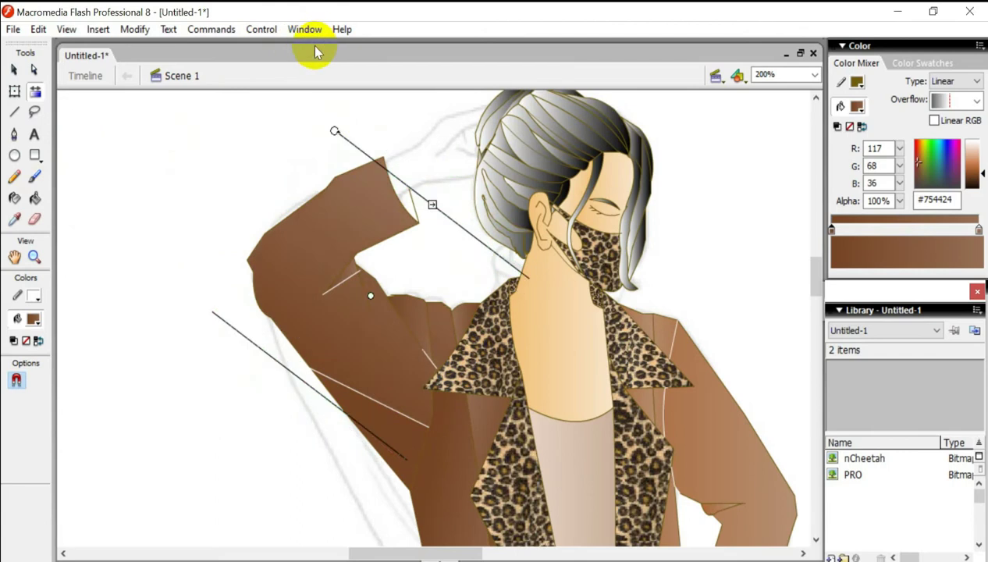
Step: Extend the light fold line on the raised sleeve
{"action": "key", "text": "v"}
{"action": "left_click_drag", "start_coordinate": [313, 371], "coordinate": [279, 334]}
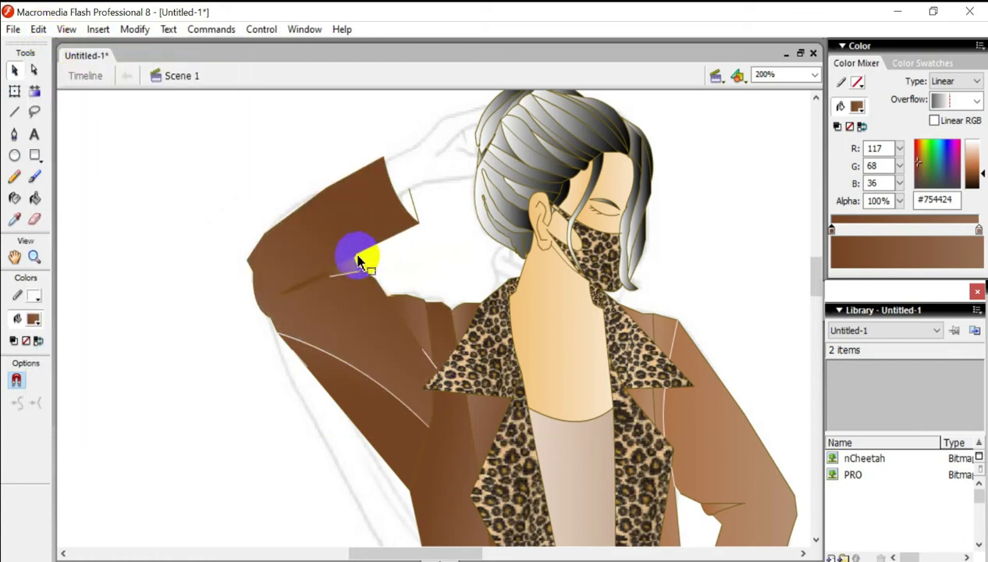
{"action": "left_click", "coordinate": [14, 112]}
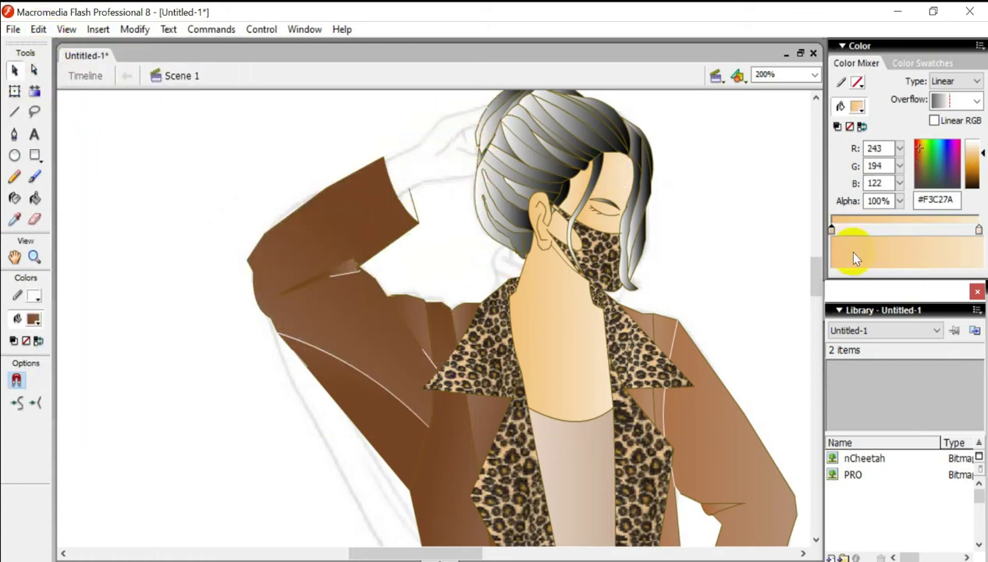
Step: Fill the raised hand with a pale skin tone as a linear gradient ending in warmer tan
{"action": "left_click", "coordinate": [942, 250]}
{"action": "key", "text": "k"}
{"action": "left_click", "coordinate": [408, 184]}
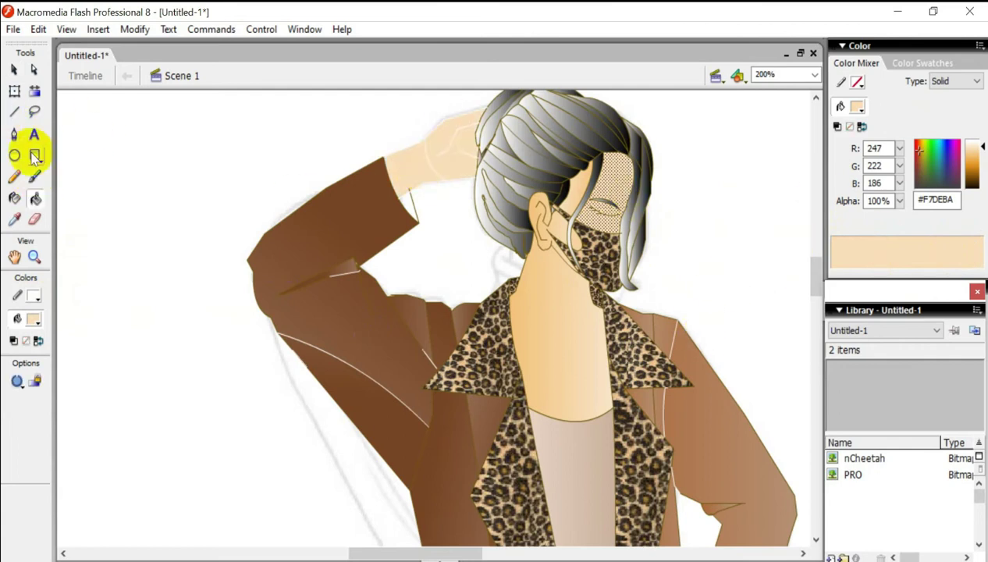
{"action": "key", "text": "f"}
{"action": "scroll", "coordinate": [466, 173], "scroll_direction": "up", "scroll_amount": 2}
{"action": "left_click", "coordinate": [955, 81]}
{"action": "left_click", "coordinate": [948, 104]}
{"action": "left_click", "coordinate": [972, 137]}
{"action": "left_click", "coordinate": [484, 221]}
{"action": "left_click", "coordinate": [958, 148]}
{"action": "left_click", "coordinate": [14, 69]}
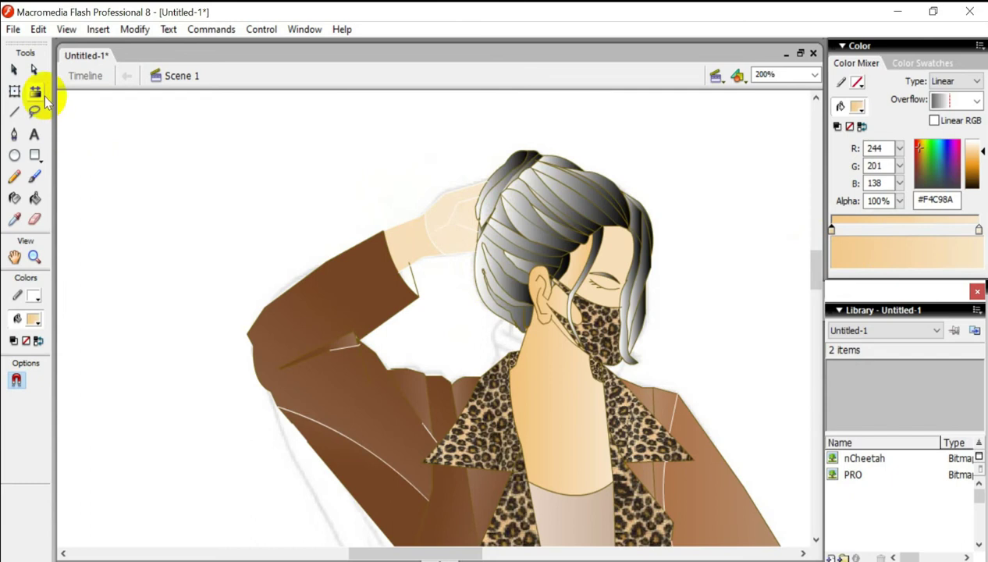
Step: Rotate the raised hand's gradient to a new angle and recolour its right stop tan
{"action": "key", "text": "f"}
{"action": "left_click", "coordinate": [444, 242]}
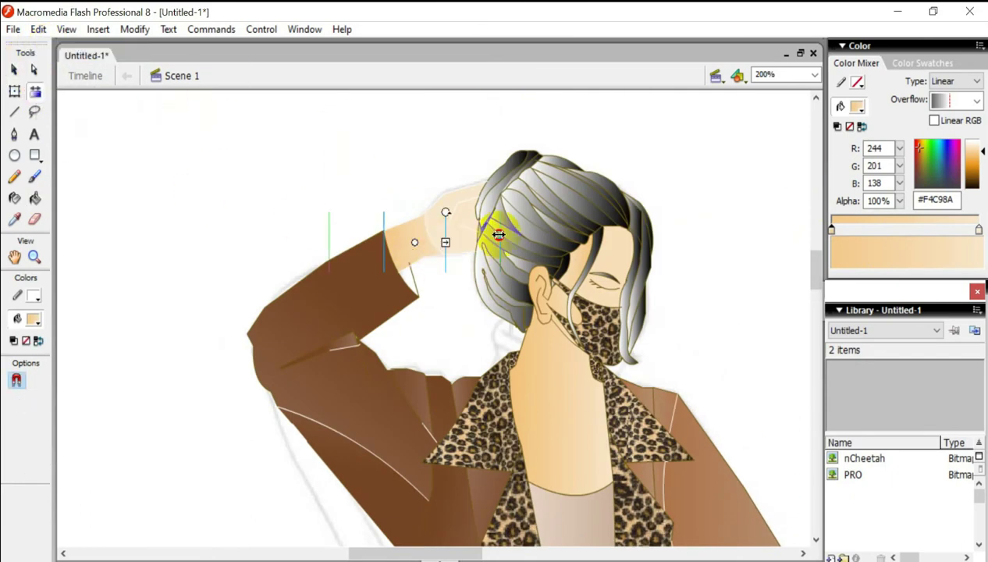
{"action": "left_click_drag", "start_coordinate": [361, 175], "coordinate": [407, 260]}
{"action": "left_click_drag", "start_coordinate": [449, 217], "coordinate": [390, 232]}
{"action": "scroll", "coordinate": [761, 275], "scroll_direction": "down", "scroll_amount": 5}
{"action": "left_click", "coordinate": [979, 229]}
{"action": "left_click", "coordinate": [979, 155]}
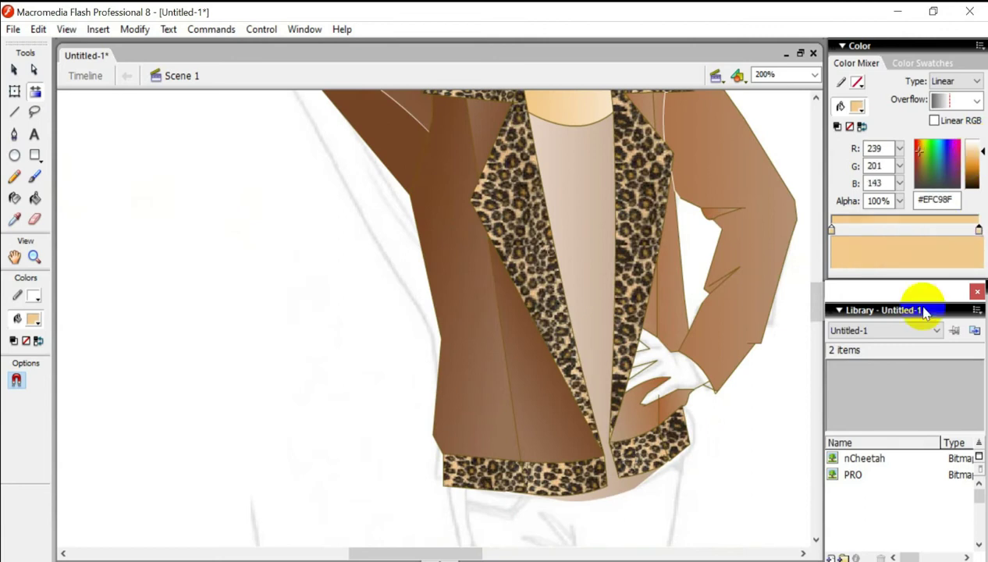
Step: Fill the hand on the hip with a darker tan linear gradient
{"action": "left_click", "coordinate": [746, 348]}
{"action": "left_click", "coordinate": [35, 199]}
{"action": "left_click", "coordinate": [33, 318]}
{"action": "left_click", "coordinate": [922, 260]}
{"action": "left_click", "coordinate": [975, 81]}
{"action": "left_click", "coordinate": [940, 117]}
{"action": "scroll", "coordinate": [767, 304], "scroll_direction": "up", "scroll_amount": 5}
{"action": "scroll", "coordinate": [794, 206], "scroll_direction": "down", "scroll_amount": 6}
{"action": "scroll", "coordinate": [812, 364], "scroll_direction": "down", "scroll_amount": 3}
{"action": "left_click", "coordinate": [14, 112]}
{"action": "left_click", "coordinate": [34, 295]}
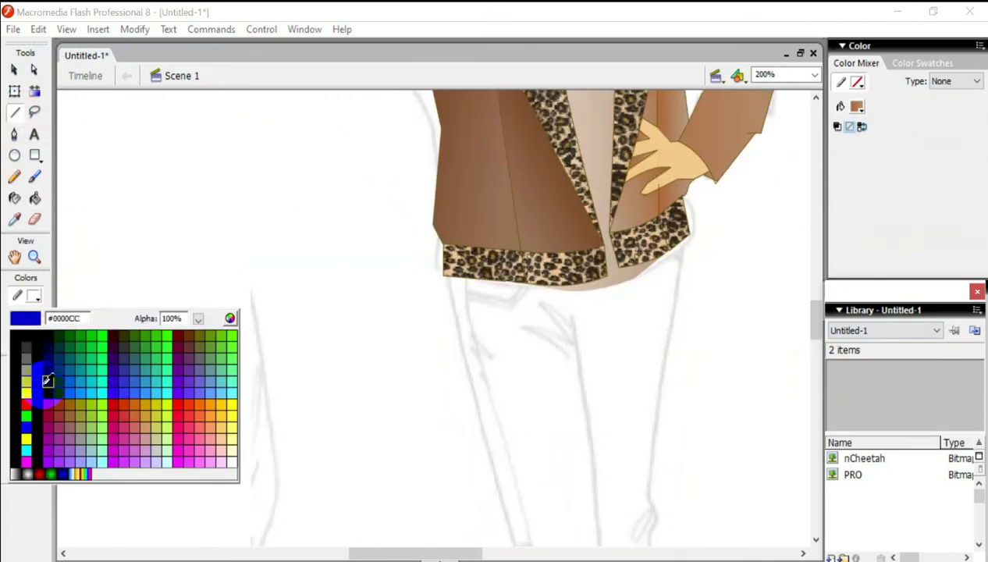
Step: Trace both trouser legs' outlines in #CC6633 orange lines from hem to ankle
{"action": "left_click", "coordinate": [141, 411]}
{"action": "left_click_drag", "start_coordinate": [443, 280], "coordinate": [496, 494]}
{"action": "scroll", "coordinate": [507, 390], "scroll_direction": "down", "scroll_amount": 5}
{"action": "scroll", "coordinate": [516, 289], "scroll_direction": "down", "scroll_amount": 3}
{"action": "mouse_move", "coordinate": [480, 286]}
{"action": "left_mouse_down"}
{"action": "mouse_move", "coordinate": [497, 428]}
{"action": "mouse_move", "coordinate": [538, 427]}
{"action": "left_mouse_up"}
{"action": "left_click_drag", "start_coordinate": [539, 428], "coordinate": [558, 379]}
{"action": "left_click_drag", "start_coordinate": [558, 378], "coordinate": [554, 351]}
{"action": "mouse_move", "coordinate": [554, 351]}
{"action": "left_mouse_down"}
{"action": "mouse_move", "coordinate": [602, 101]}
{"action": "mouse_move", "coordinate": [614, 100]}
{"action": "left_mouse_up"}
{"action": "left_click_drag", "start_coordinate": [542, 422], "coordinate": [589, 430]}
{"action": "left_click_drag", "start_coordinate": [614, 392], "coordinate": [624, 366]}
{"action": "left_click_drag", "start_coordinate": [625, 367], "coordinate": [624, 301]}
{"action": "left_click_drag", "start_coordinate": [624, 301], "coordinate": [662, 109]}
Step: Outline the feet and the inner line between them, joining them to the legs
{"action": "left_click_drag", "start_coordinate": [497, 427], "coordinate": [490, 500]}
{"action": "left_click_drag", "start_coordinate": [579, 533], "coordinate": [607, 510]}
{"action": "left_click_drag", "start_coordinate": [607, 509], "coordinate": [600, 428]}
{"action": "left_click_drag", "start_coordinate": [538, 421], "coordinate": [546, 518]}
{"action": "left_click_drag", "start_coordinate": [490, 502], "coordinate": [507, 514]}
{"action": "left_click_drag", "start_coordinate": [600, 428], "coordinate": [614, 396]}
{"action": "left_click_drag", "start_coordinate": [538, 427], "coordinate": [553, 407]}
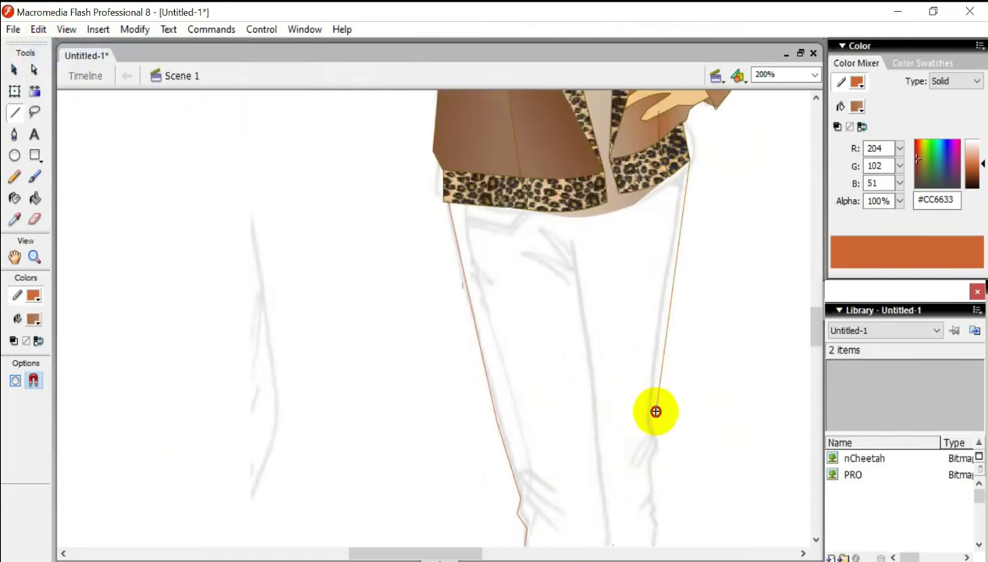
{"action": "left_click_drag", "start_coordinate": [635, 513], "coordinate": [655, 504]}
{"action": "left_click_drag", "start_coordinate": [655, 503], "coordinate": [655, 521]}
Step: Add crease lines at both knees and a long line down the left leg
{"action": "left_click_drag", "start_coordinate": [578, 221], "coordinate": [600, 461]}
{"action": "mouse_move", "coordinate": [581, 277]}
{"action": "left_mouse_down"}
{"action": "mouse_move", "coordinate": [540, 226]}
{"action": "mouse_move", "coordinate": [584, 303]}
{"action": "left_mouse_up"}
{"action": "left_click_drag", "start_coordinate": [591, 295], "coordinate": [607, 236]}
{"action": "left_click_drag", "start_coordinate": [467, 207], "coordinate": [526, 466]}
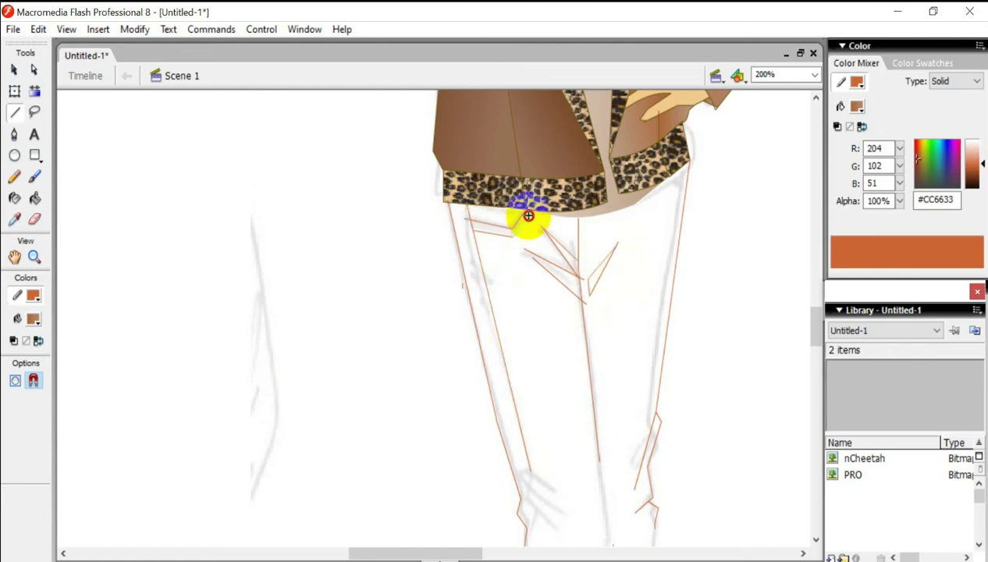
{"action": "scroll", "coordinate": [673, 249], "scroll_direction": "down", "scroll_amount": 5}
{"action": "mouse_move", "coordinate": [507, 231]}
{"action": "left_mouse_down"}
{"action": "mouse_move", "coordinate": [555, 268]}
{"action": "mouse_move", "coordinate": [559, 303]}
{"action": "left_mouse_up"}
{"action": "scroll", "coordinate": [629, 397], "scroll_direction": "down", "scroll_amount": 3}
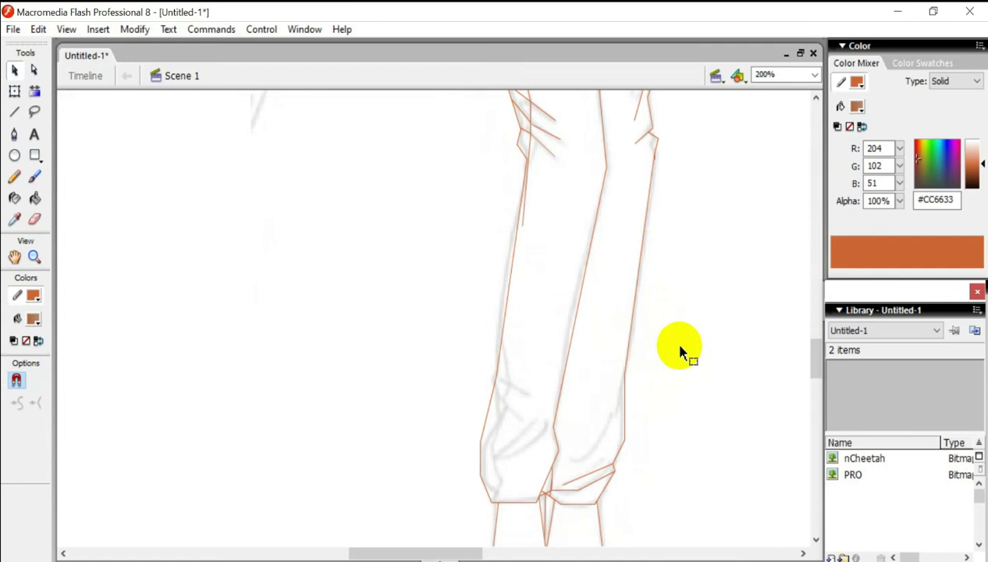
{"action": "left_click_drag", "start_coordinate": [544, 422], "coordinate": [480, 473]}
{"action": "left_click_drag", "start_coordinate": [574, 459], "coordinate": [617, 406]}
{"action": "key", "text": "v"}
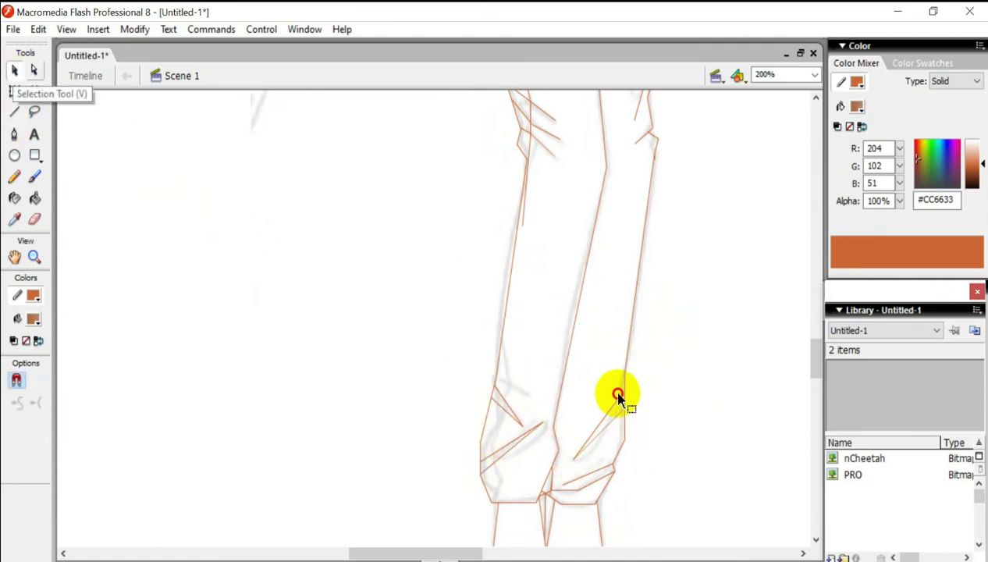
{"action": "scroll", "coordinate": [607, 435], "scroll_direction": "down", "scroll_amount": 2}
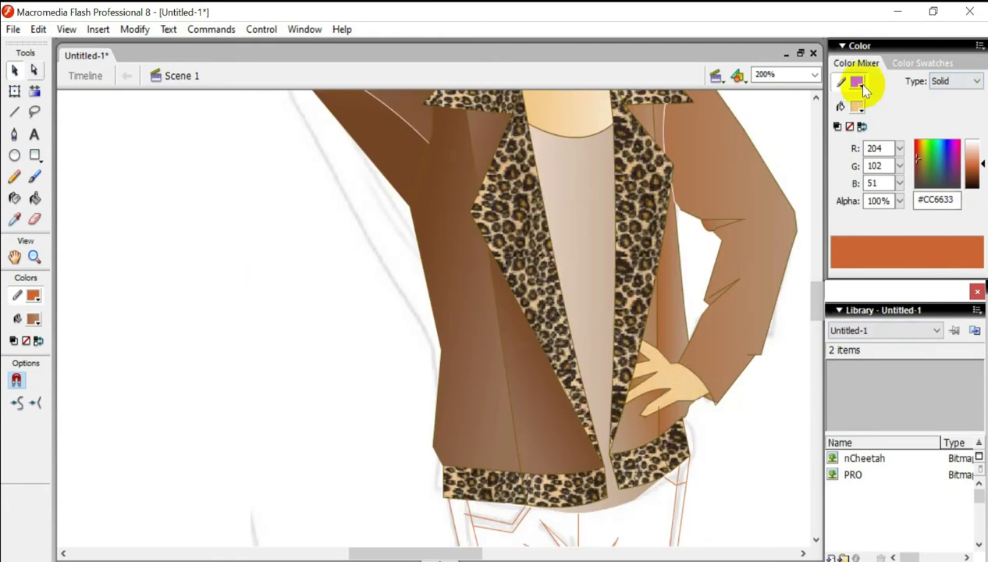
{"action": "left_click", "coordinate": [841, 105]}
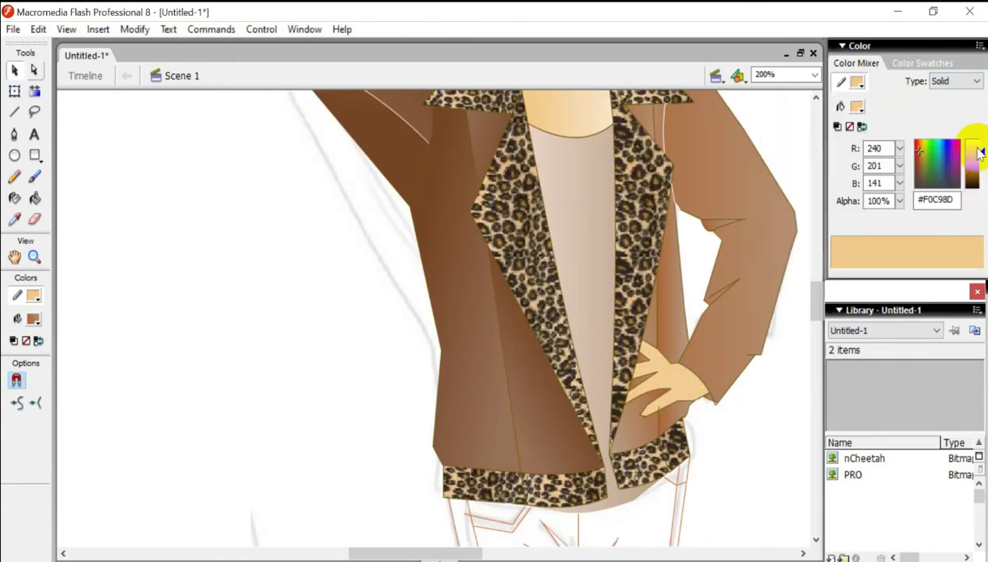
Step: Paint the raised forearm with a light tan linear gradient and check its gradient handles
{"action": "left_click", "coordinate": [956, 81]}
{"action": "left_click", "coordinate": [946, 111]}
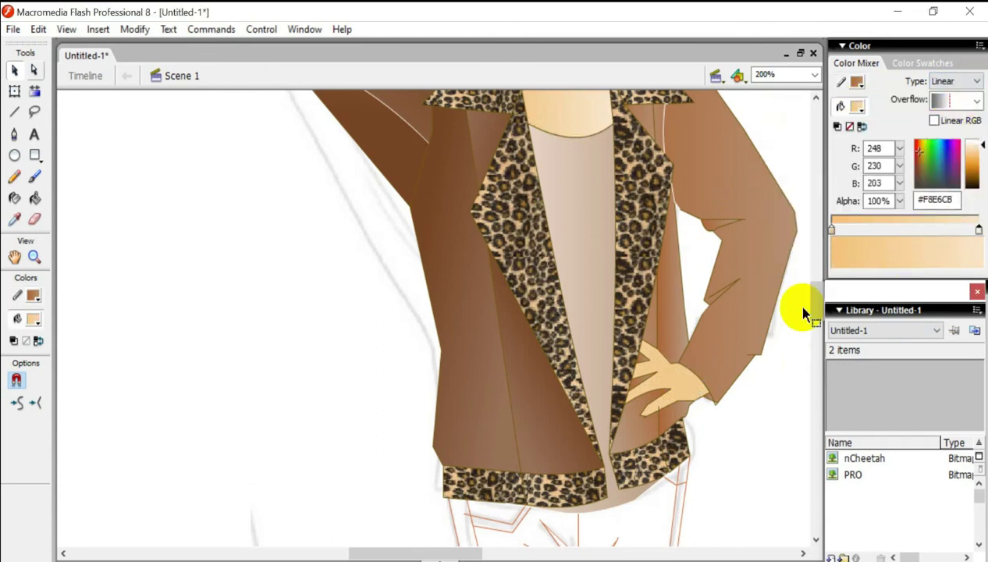
{"action": "left_click", "coordinate": [35, 198]}
{"action": "left_click", "coordinate": [396, 193]}
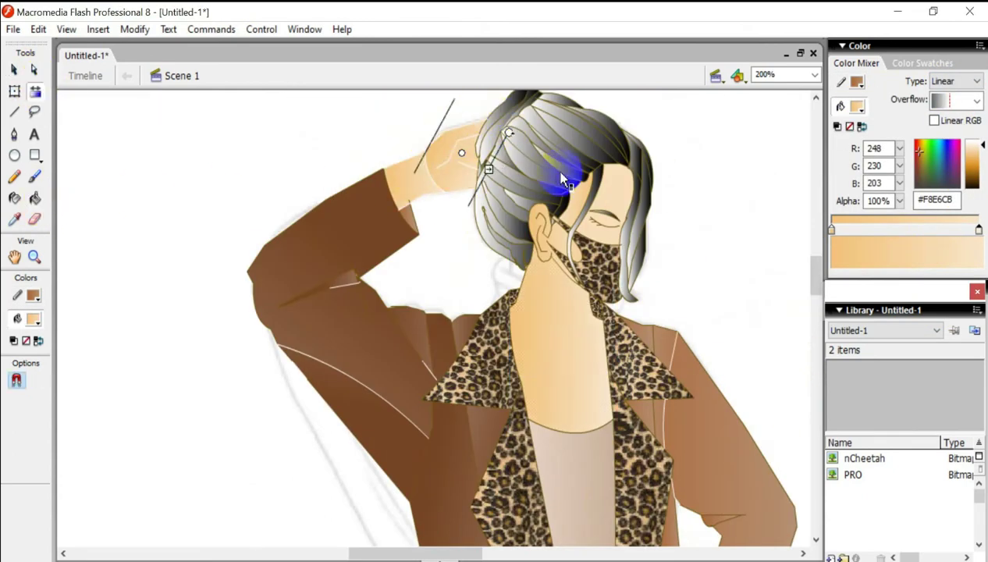
{"action": "left_click", "coordinate": [580, 166]}
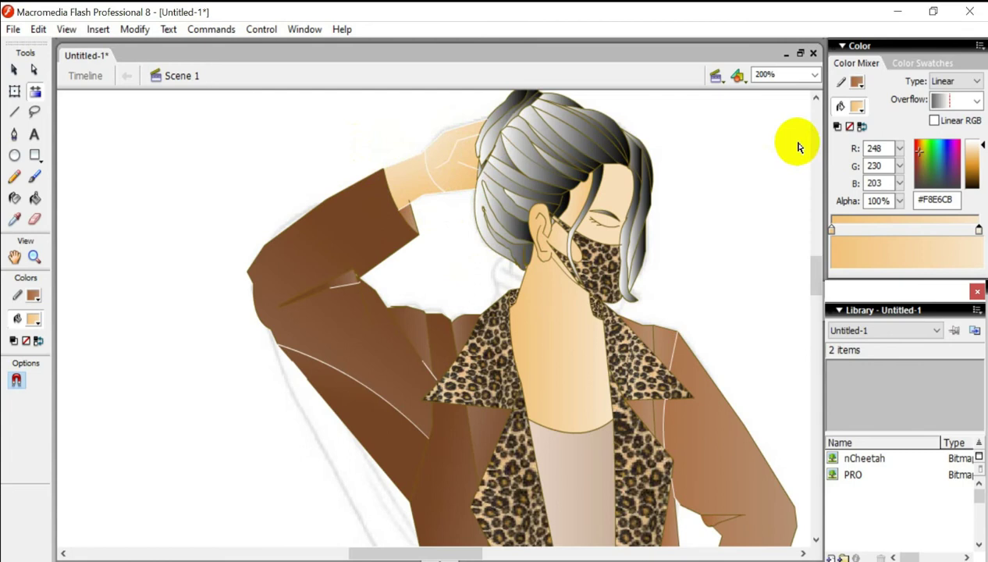
{"action": "scroll", "coordinate": [731, 302], "scroll_direction": "down", "scroll_amount": 5}
{"action": "scroll", "coordinate": [731, 302], "scroll_direction": "down", "scroll_amount": 5}
{"action": "scroll", "coordinate": [812, 321], "scroll_direction": "up", "scroll_amount": 5}
{"action": "scroll", "coordinate": [788, 249], "scroll_direction": "up", "scroll_amount": 5}
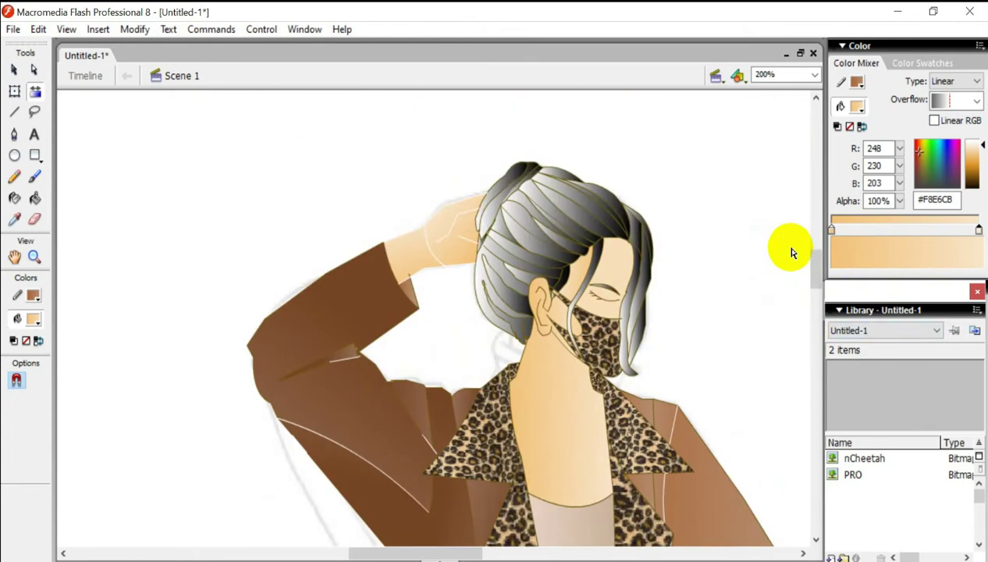
{"action": "scroll", "coordinate": [804, 266], "scroll_direction": "down", "scroll_amount": 10}
Step: Draw a closed strip shape between the trouser legs near the feet
{"action": "key", "text": "n"}
{"action": "mouse_move", "coordinate": [513, 428]}
{"action": "left_mouse_down"}
{"action": "mouse_move", "coordinate": [513, 503]}
{"action": "mouse_move", "coordinate": [526, 503]}
{"action": "left_mouse_up"}
{"action": "mouse_move", "coordinate": [527, 504]}
{"action": "left_mouse_down"}
{"action": "mouse_move", "coordinate": [527, 428]}
{"action": "mouse_move", "coordinate": [566, 509]}
{"action": "left_mouse_up"}
{"action": "left_click_drag", "start_coordinate": [566, 508], "coordinate": [578, 428]}
Step: Switch the fill to bitmap and import the DarkMottledLeather and BrownCordoroy fabric textures
{"action": "left_click", "coordinate": [956, 81]}
{"action": "left_click", "coordinate": [941, 125]}
{"action": "left_click", "coordinate": [956, 100]}
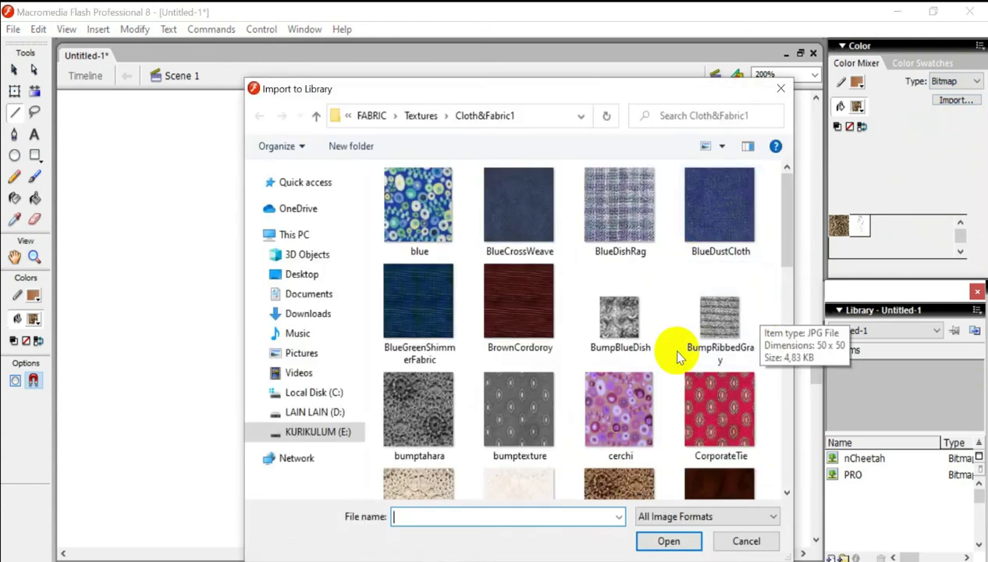
{"action": "scroll", "coordinate": [718, 484], "scroll_direction": "down", "scroll_amount": 3}
{"action": "left_click", "coordinate": [719, 336]}
{"action": "left_click", "coordinate": [663, 540]}
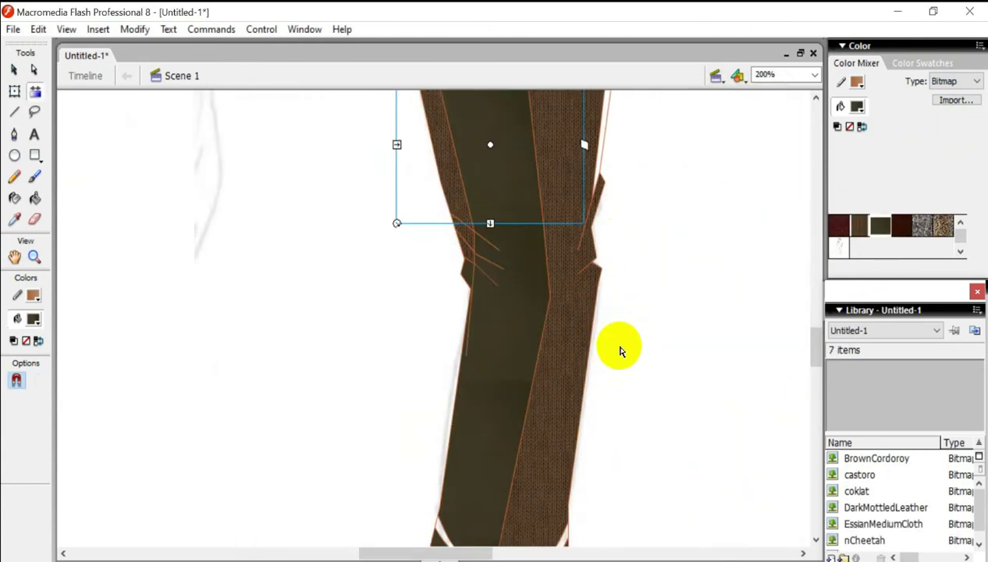
Step: Stretch the trouser leg's texture fill along the leg edge
{"action": "left_click", "coordinate": [587, 289]}
{"action": "left_click_drag", "start_coordinate": [587, 289], "coordinate": [625, 288]}
{"action": "scroll", "coordinate": [271, 198], "scroll_direction": "up", "scroll_amount": 2}
{"action": "left_click", "coordinate": [592, 408]}
{"action": "scroll", "coordinate": [524, 337], "scroll_direction": "up", "scroll_amount": 2}
{"action": "scroll", "coordinate": [475, 334], "scroll_direction": "down", "scroll_amount": 3}
{"action": "mouse_move", "coordinate": [475, 335]}
{"action": "left_mouse_down"}
{"action": "mouse_move", "coordinate": [592, 291]}
{"action": "mouse_move", "coordinate": [540, 341]}
{"action": "left_mouse_up"}
{"action": "scroll", "coordinate": [540, 341], "scroll_direction": "up", "scroll_amount": 5}
Step: Fill the remaining trouser strips, including the waist areas, with the dark brown texture
{"action": "left_click", "coordinate": [36, 198]}
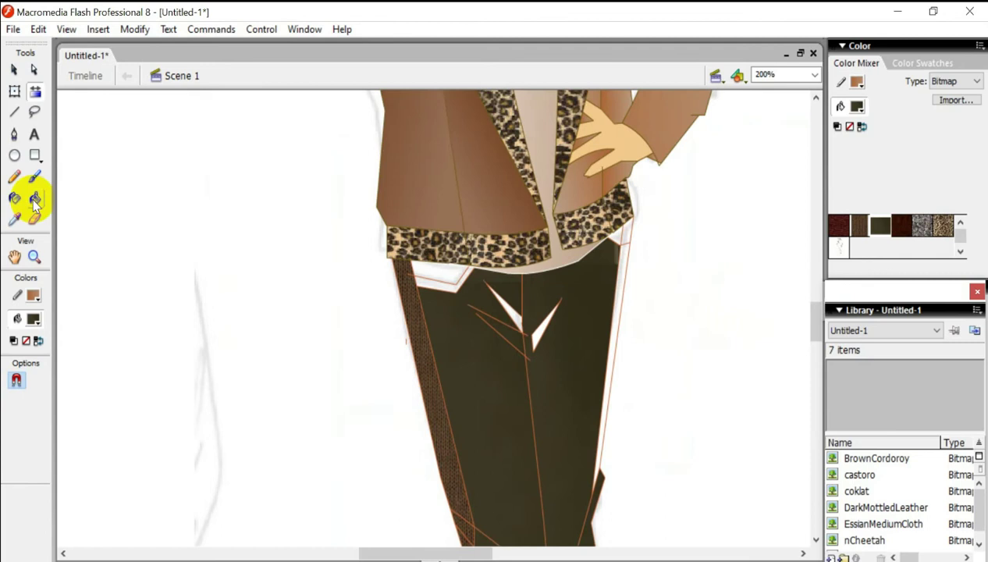
{"action": "left_click", "coordinate": [35, 91]}
{"action": "scroll", "coordinate": [331, 192], "scroll_direction": "down", "scroll_amount": 4}
{"action": "scroll", "coordinate": [584, 366], "scroll_direction": "up", "scroll_amount": 4}
{"action": "left_click", "coordinate": [585, 366]}
{"action": "scroll", "coordinate": [468, 312], "scroll_direction": "down", "scroll_amount": 5}
{"action": "left_click", "coordinate": [564, 415]}
{"action": "scroll", "coordinate": [441, 297], "scroll_direction": "down", "scroll_amount": 2}
{"action": "scroll", "coordinate": [596, 327], "scroll_direction": "up", "scroll_amount": 7}
{"action": "left_click", "coordinate": [451, 272]}
{"action": "left_click", "coordinate": [621, 237]}
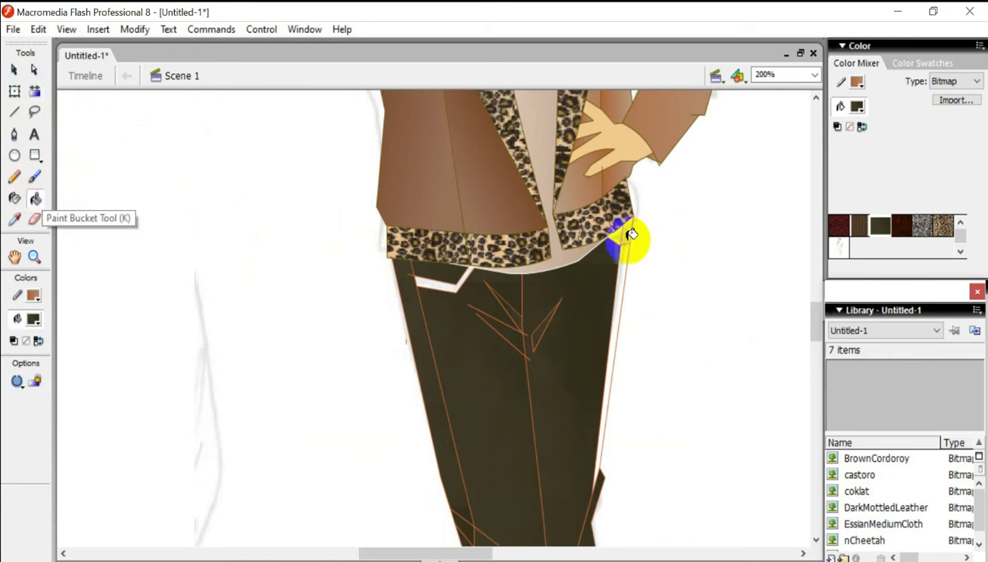
{"action": "scroll", "coordinate": [800, 265], "scroll_direction": "down", "scroll_amount": 5}
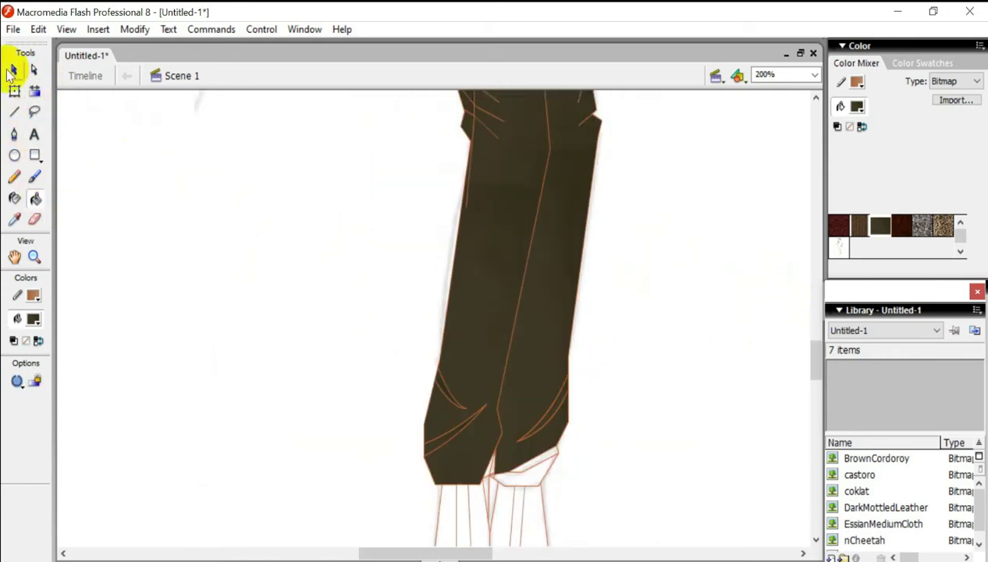
Step: Fill the open gaps at the trouser hem and lower right leg
{"action": "left_click", "coordinate": [14, 70]}
{"action": "left_click", "coordinate": [462, 431]}
{"action": "left_click", "coordinate": [569, 412]}
{"action": "left_click", "coordinate": [35, 199]}
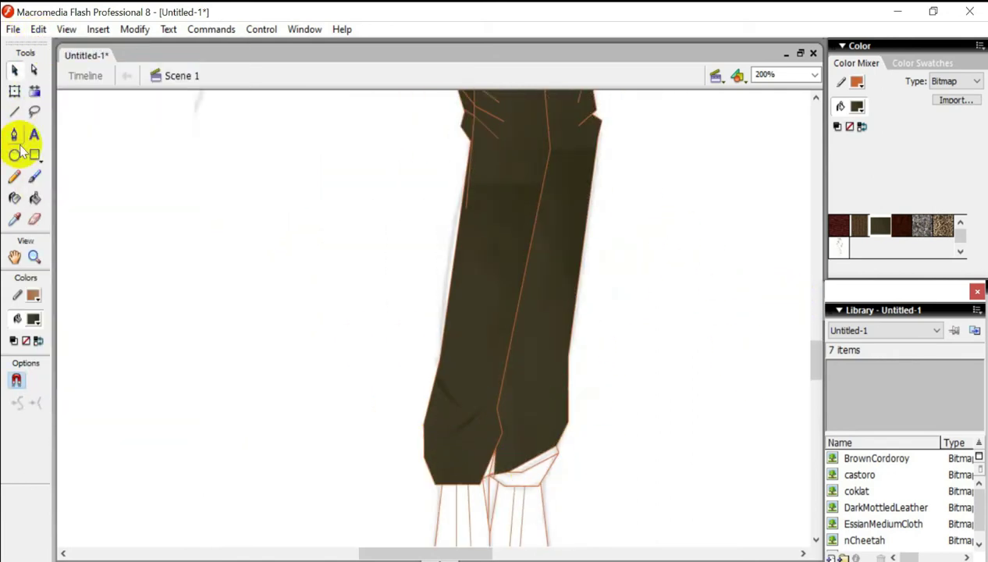
{"action": "left_click", "coordinate": [490, 465]}
{"action": "left_click", "coordinate": [544, 437]}
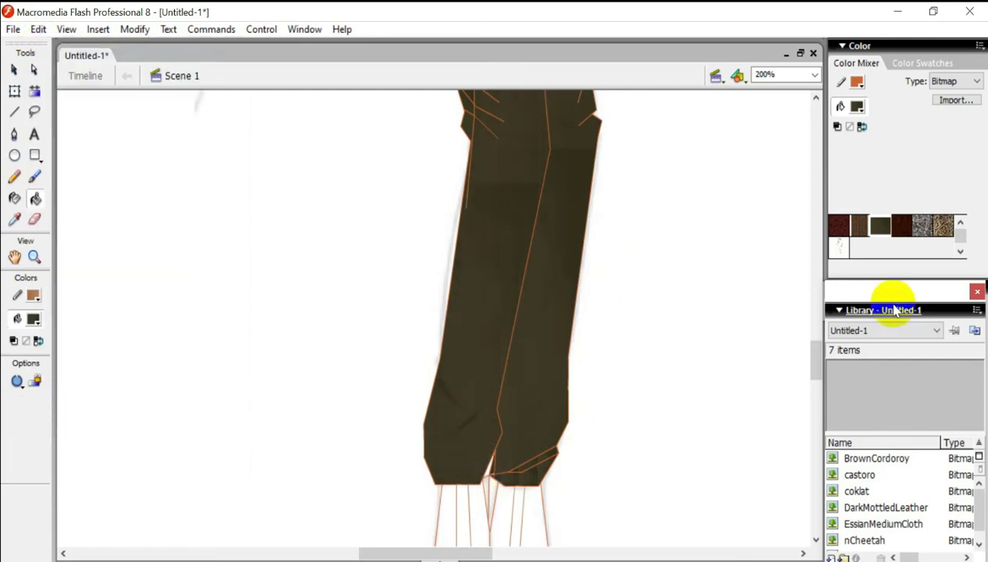
Step: Zoom in on the trousers and delete the stray crossing lines at the knee
{"action": "key", "text": "ctrl+="}
{"action": "left_click", "coordinate": [14, 70]}
{"action": "left_click", "coordinate": [595, 330]}
{"action": "left_click", "coordinate": [681, 320]}
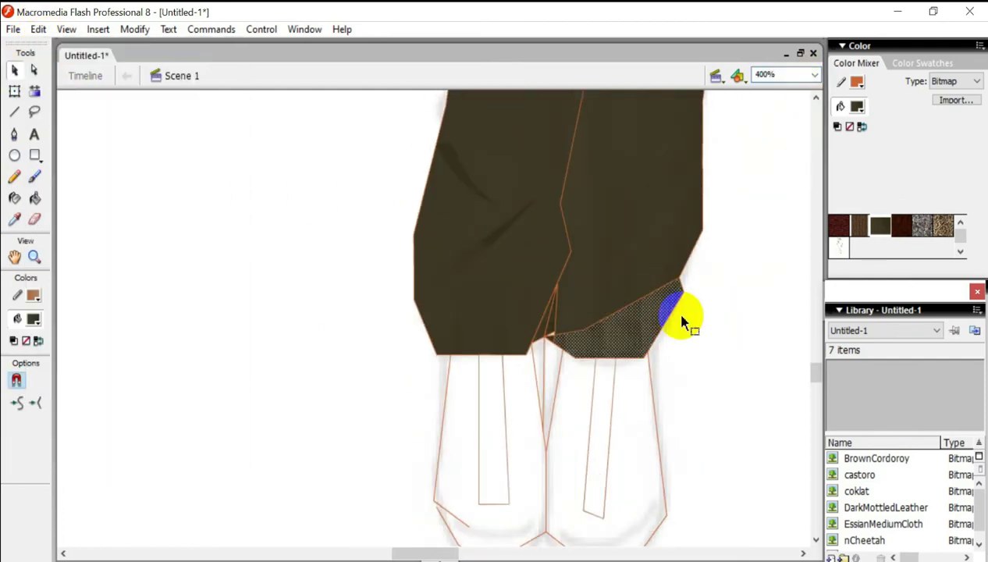
{"action": "left_click", "coordinate": [585, 326]}
{"action": "scroll", "coordinate": [596, 331], "scroll_direction": "up", "scroll_amount": 5}
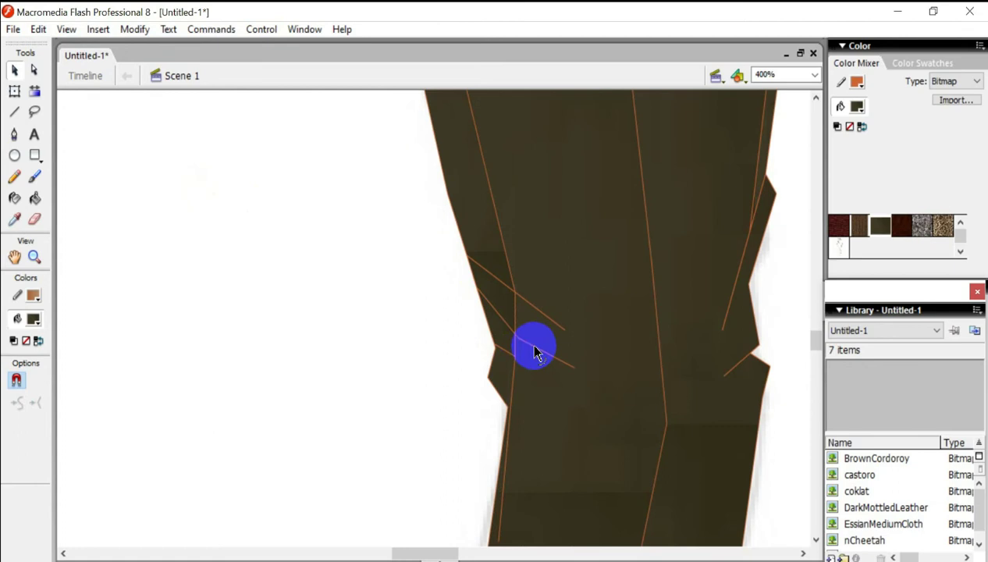
{"action": "left_click", "coordinate": [534, 351]}
{"action": "key", "text": "Delete"}
Step: Try bending the vertical fly line into a curve, then undo the change
{"action": "left_click", "coordinate": [734, 308]}
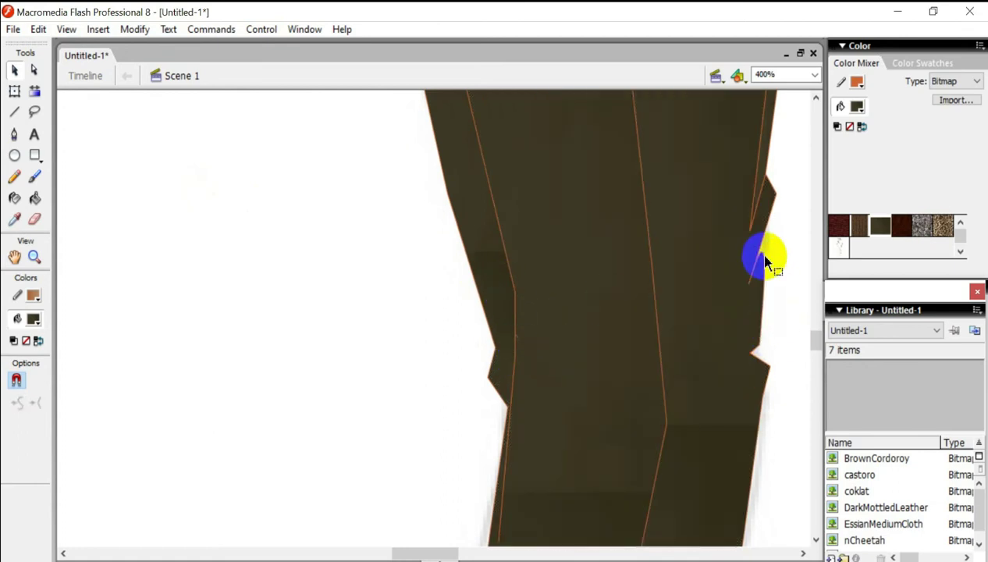
{"action": "scroll", "coordinate": [749, 359], "scroll_direction": "up", "scroll_amount": 5}
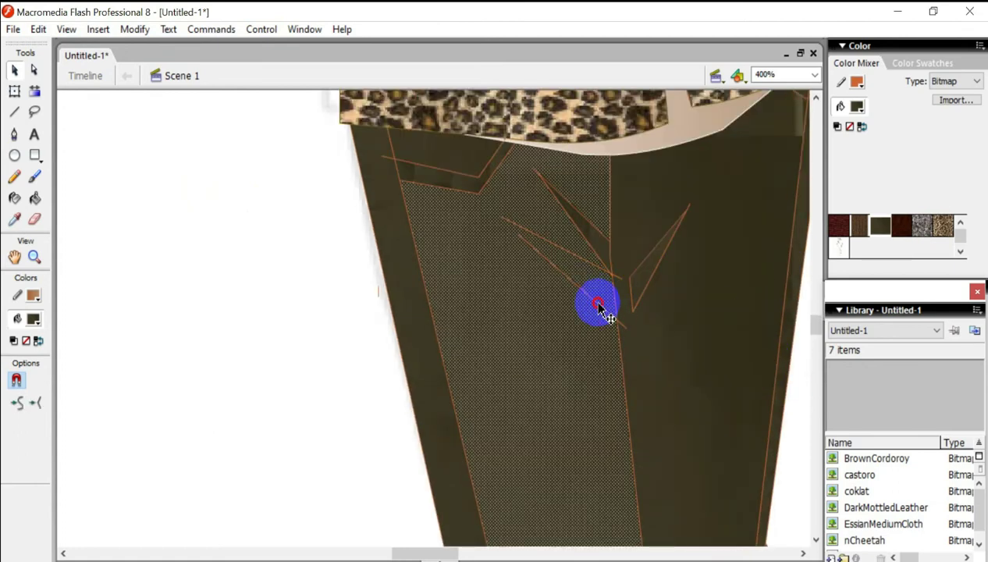
{"action": "left_click", "coordinate": [614, 207]}
{"action": "left_click_drag", "start_coordinate": [624, 168], "coordinate": [628, 162]}
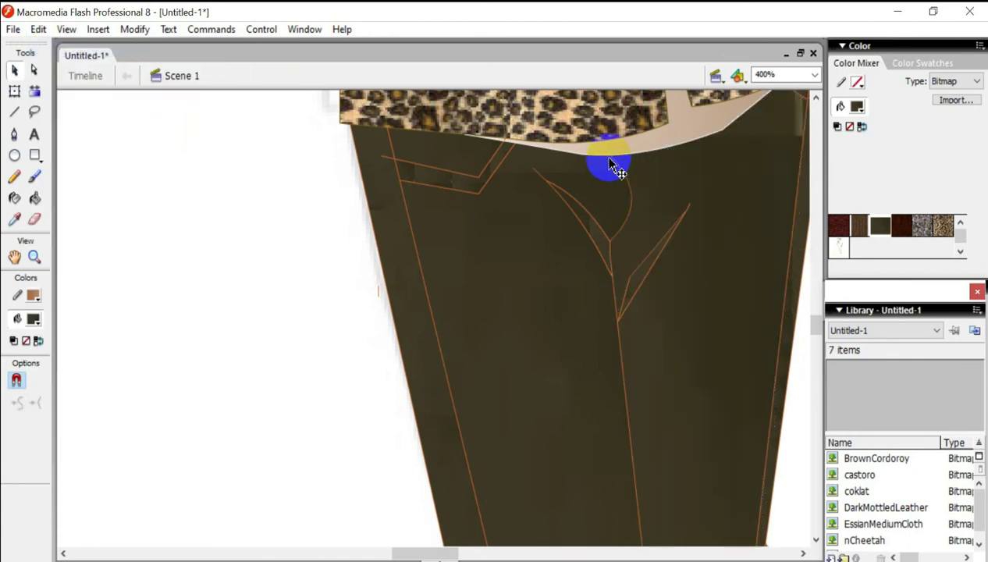
{"action": "left_click_drag", "start_coordinate": [624, 163], "coordinate": [617, 166]}
{"action": "left_click", "coordinate": [382, 114]}
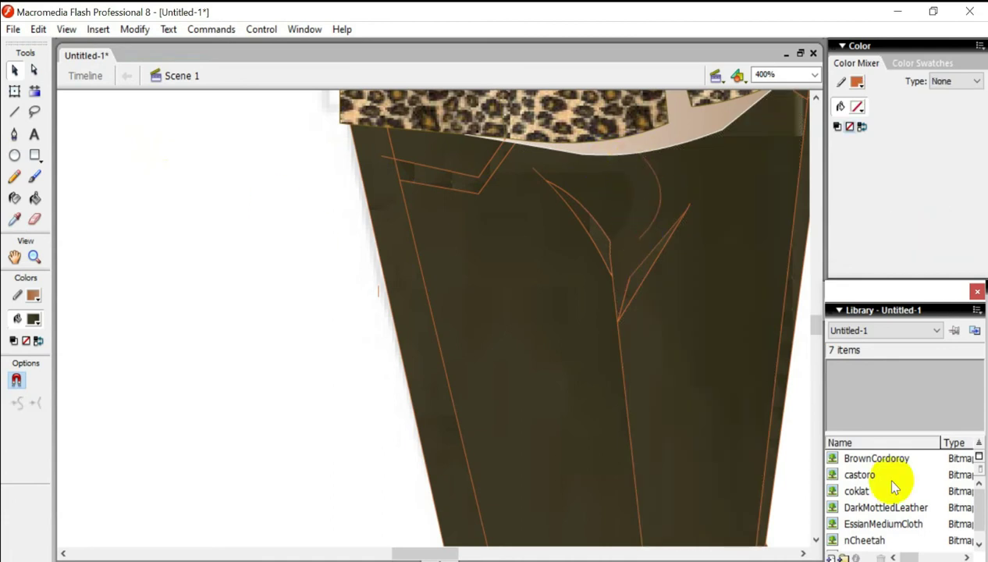
{"action": "scroll", "coordinate": [684, 214], "scroll_direction": "up", "scroll_amount": 3}
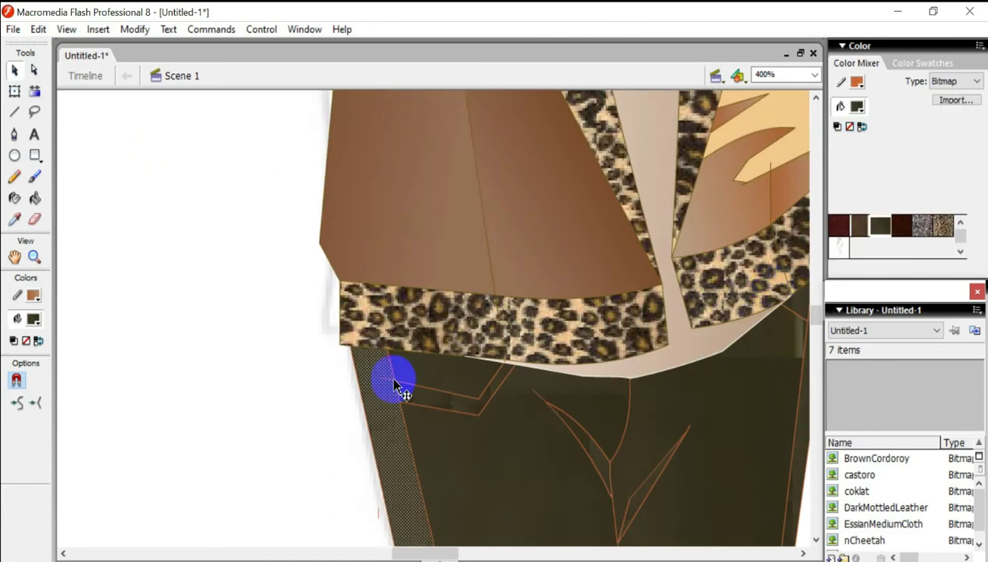
{"action": "left_click", "coordinate": [39, 29]}
{"action": "left_click", "coordinate": [67, 45]}
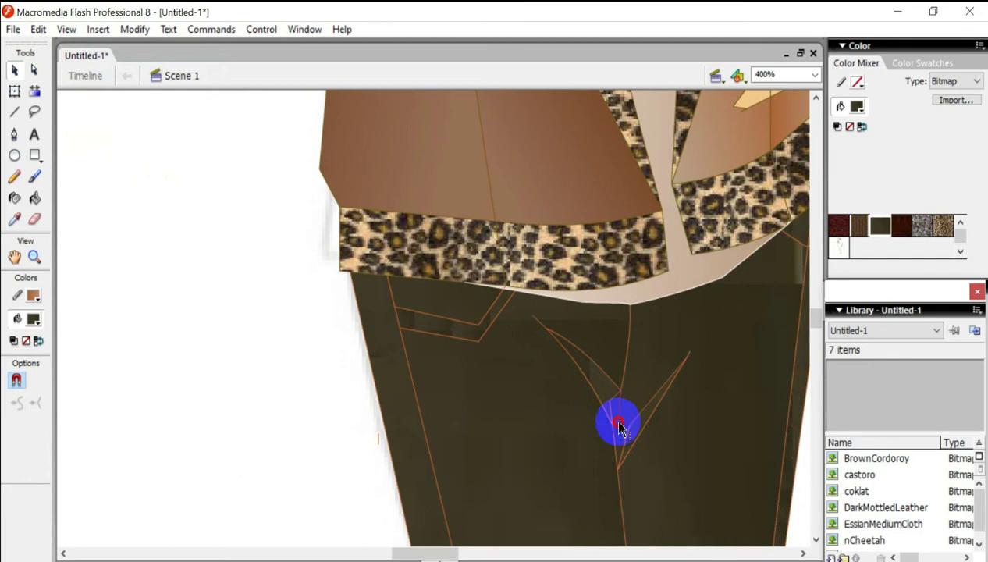
{"action": "scroll", "coordinate": [578, 304], "scroll_direction": "down", "scroll_amount": 3}
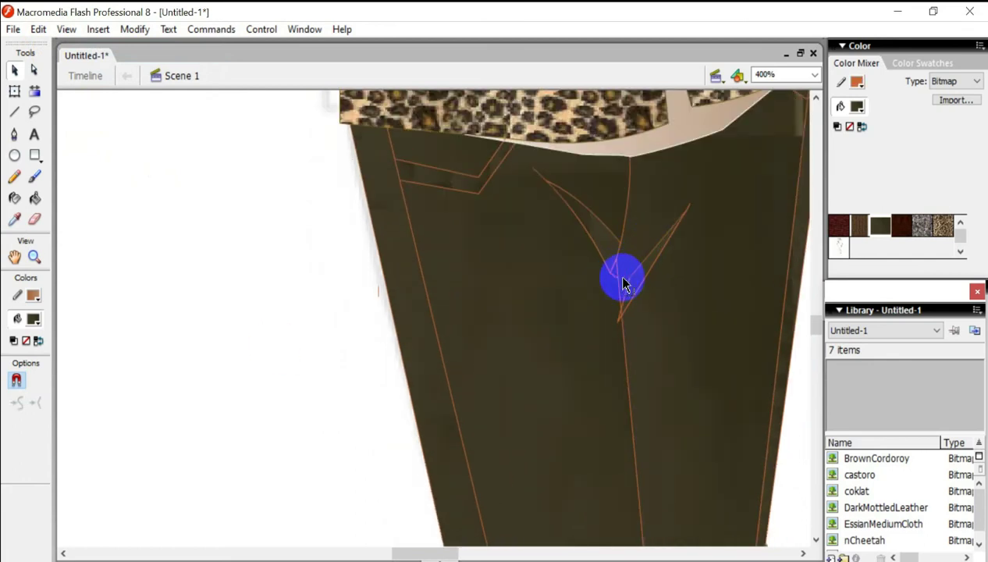
{"action": "scroll", "coordinate": [611, 280], "scroll_direction": "up", "scroll_amount": 3}
Step: Drag the jacket's gradient handle to reposition its fill
{"action": "left_click", "coordinate": [35, 91]}
{"action": "left_click", "coordinate": [591, 374]}
{"action": "left_click_drag", "start_coordinate": [591, 374], "coordinate": [276, 448]}
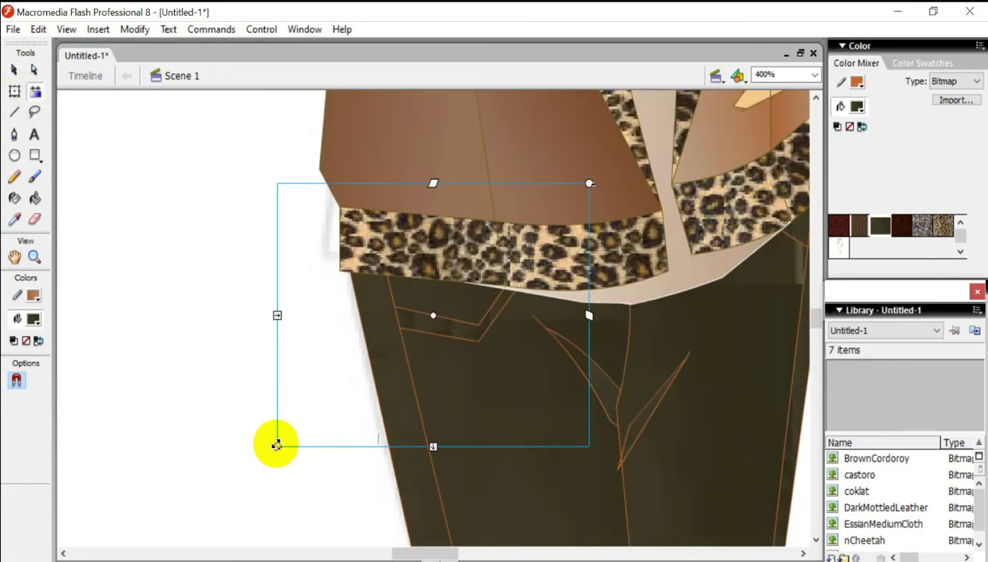
{"action": "scroll", "coordinate": [412, 316], "scroll_direction": "up", "scroll_amount": 3}
{"action": "scroll", "coordinate": [772, 414], "scroll_direction": "up", "scroll_amount": 5}
Step: Return the view to 100% zoom and review the whole figure
{"action": "left_click", "coordinate": [814, 74]}
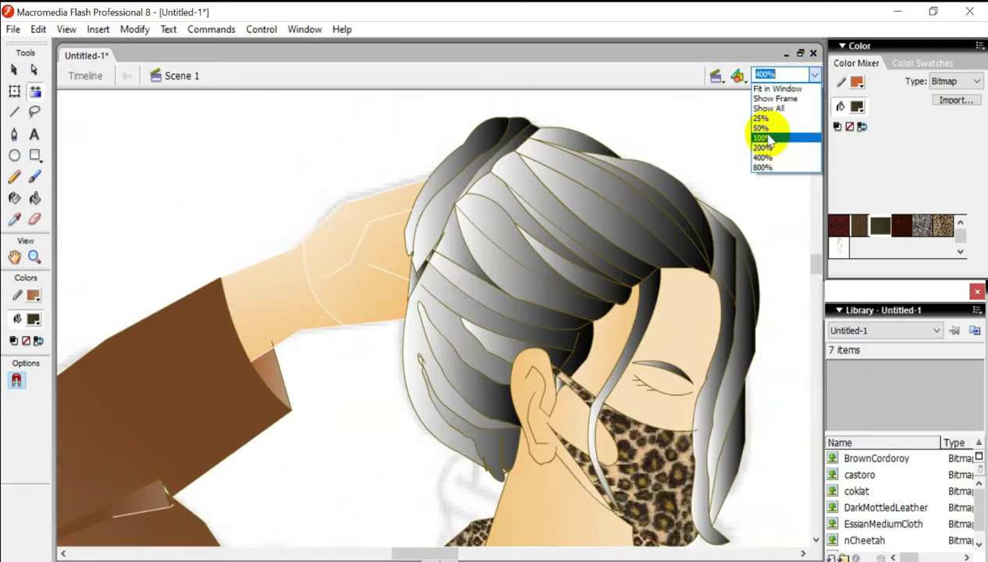
{"action": "left_click", "coordinate": [780, 148]}
{"action": "key", "text": "v"}
{"action": "left_click_drag", "start_coordinate": [249, 94], "coordinate": [607, 481]}
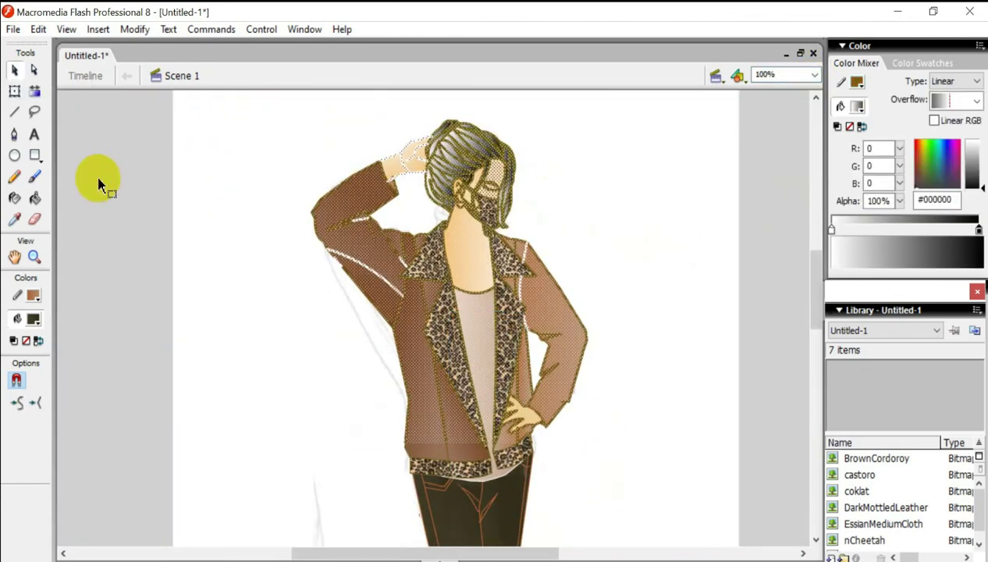
{"action": "left_click", "coordinate": [632, 117]}
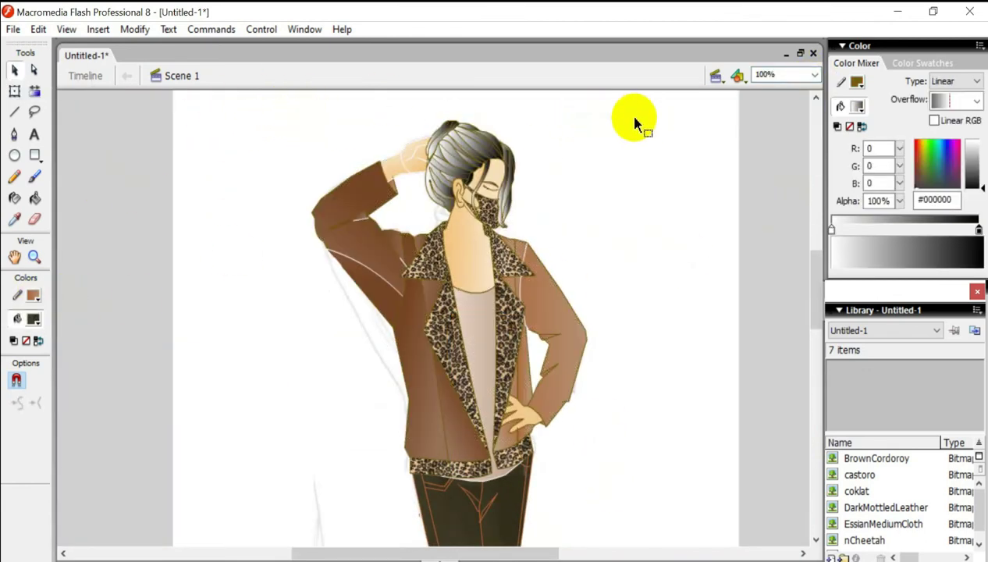
{"action": "scroll", "coordinate": [732, 163], "scroll_direction": "down", "scroll_amount": 5}
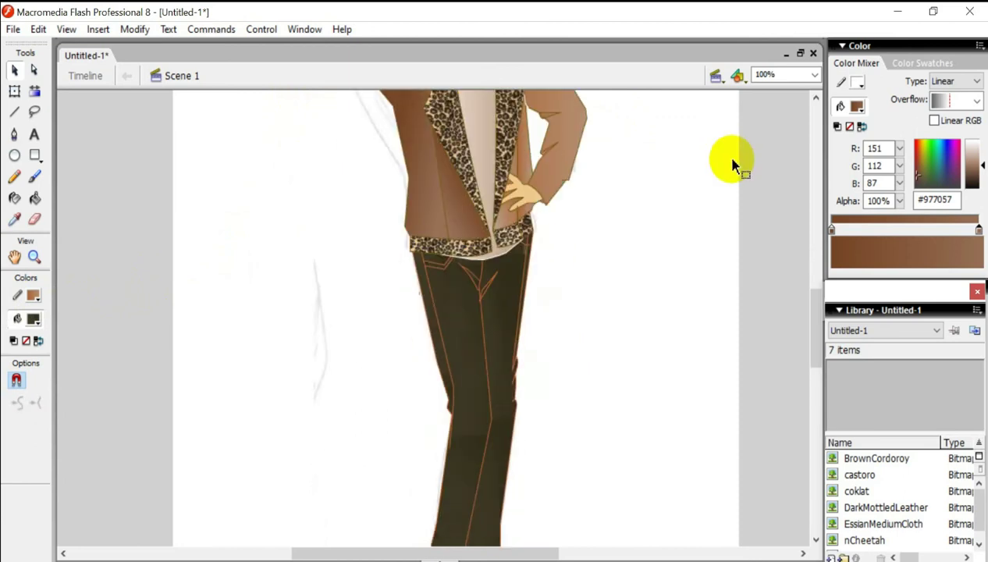
{"action": "left_click", "coordinate": [477, 266]}
{"action": "left_click", "coordinate": [814, 75]}
{"action": "left_click", "coordinate": [772, 137]}
{"action": "left_click", "coordinate": [393, 308]}
{"action": "left_click", "coordinate": [437, 295]}
{"action": "left_click", "coordinate": [309, 203]}
{"action": "scroll", "coordinate": [587, 243], "scroll_direction": "up", "scroll_amount": 3}
{"action": "left_click", "coordinate": [587, 243]}
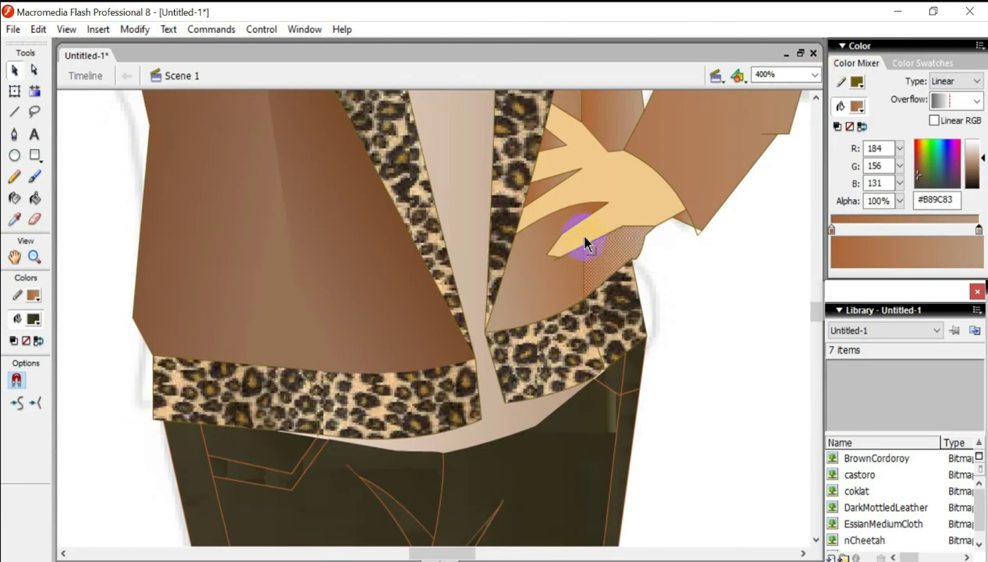
{"action": "left_click", "coordinate": [555, 221]}
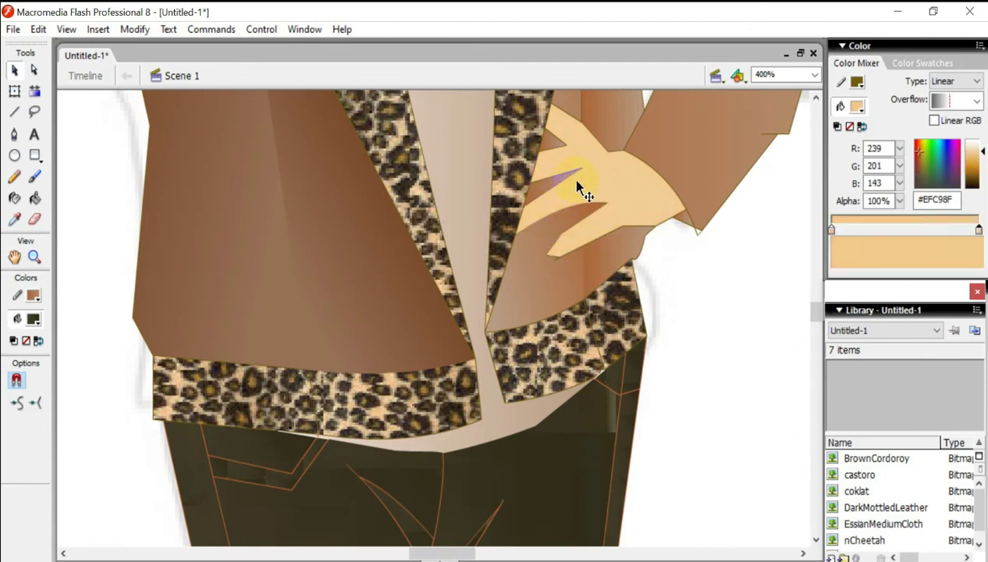
{"action": "scroll", "coordinate": [636, 214], "scroll_direction": "up", "scroll_amount": 5}
{"action": "scroll", "coordinate": [658, 234], "scroll_direction": "up", "scroll_amount": 3}
{"action": "scroll", "coordinate": [658, 234], "scroll_direction": "up", "scroll_amount": 5}
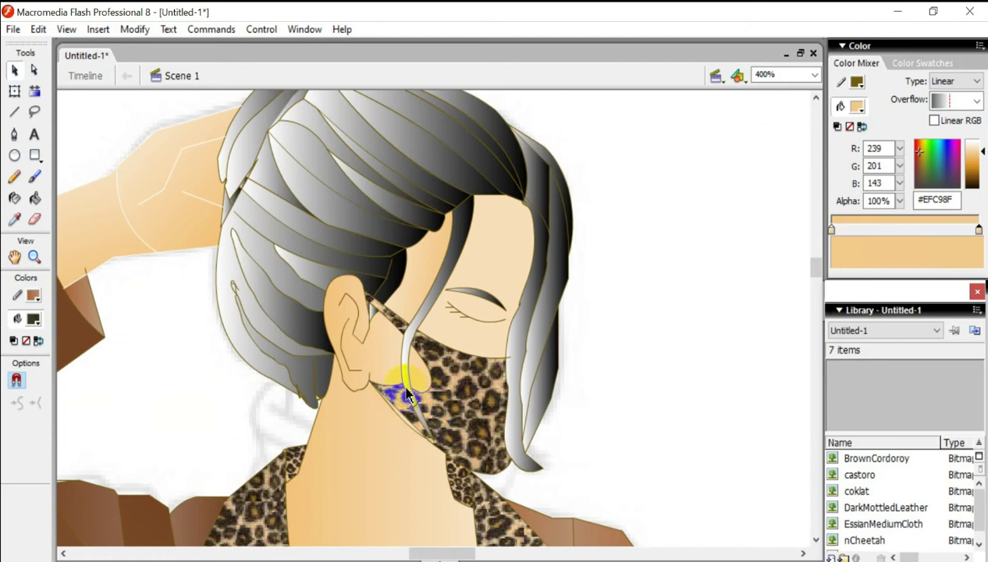
{"action": "key", "text": "ctrl+equal"}
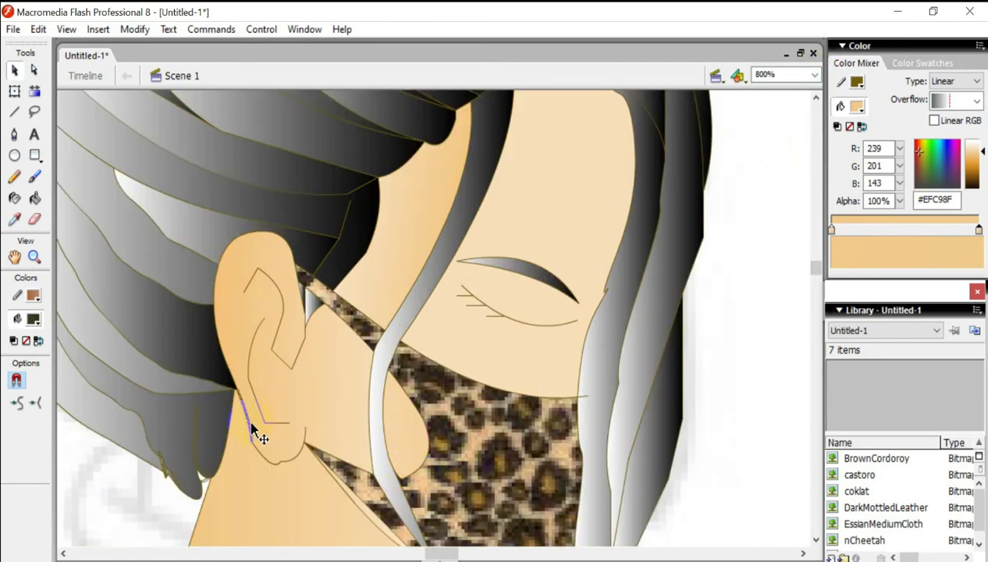
{"action": "left_click", "coordinate": [597, 407]}
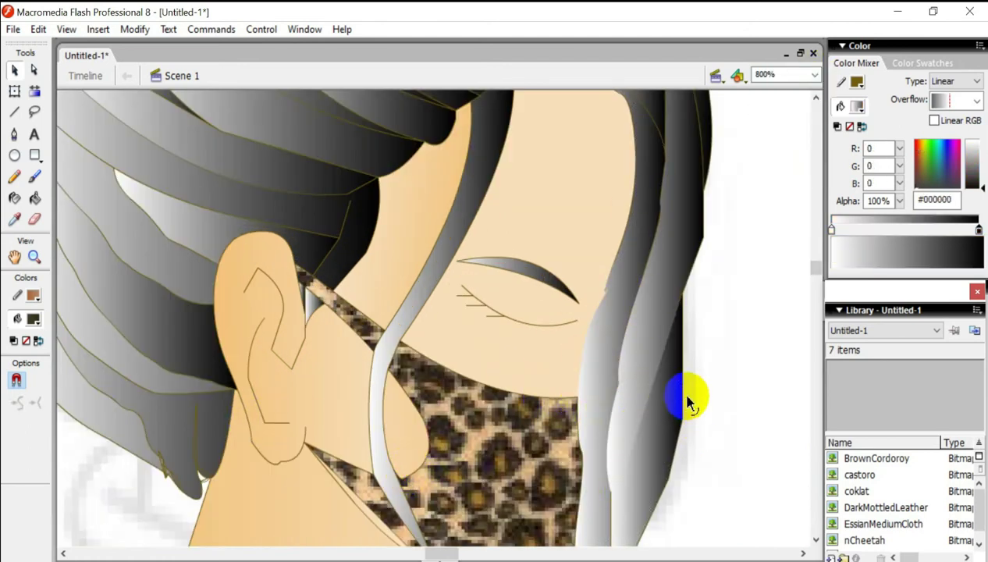
{"action": "scroll", "coordinate": [618, 524], "scroll_direction": "down", "scroll_amount": 6}
{"action": "left_click", "coordinate": [405, 226]}
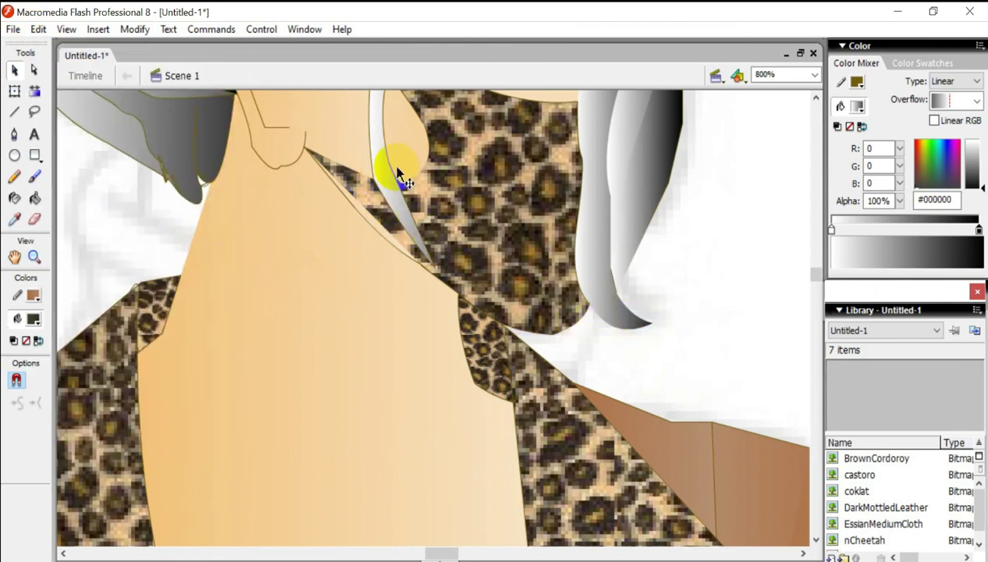
{"action": "scroll", "coordinate": [406, 191], "scroll_direction": "up", "scroll_amount": 3}
{"action": "left_click", "coordinate": [425, 287]}
{"action": "left_click", "coordinate": [360, 187]}
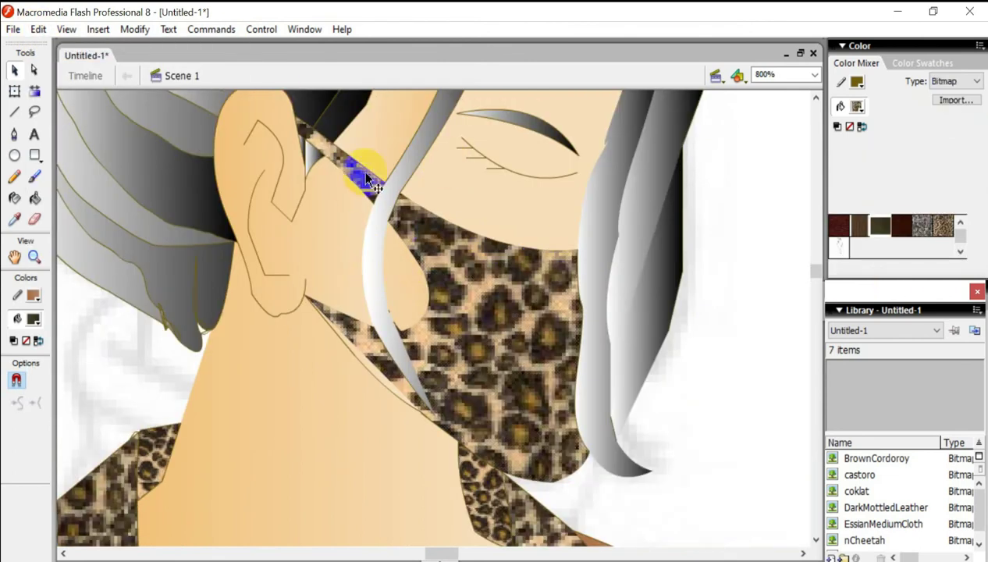
{"action": "left_click", "coordinate": [419, 175]}
{"action": "scroll", "coordinate": [419, 176], "scroll_direction": "up", "scroll_amount": 5}
{"action": "left_click", "coordinate": [500, 227]}
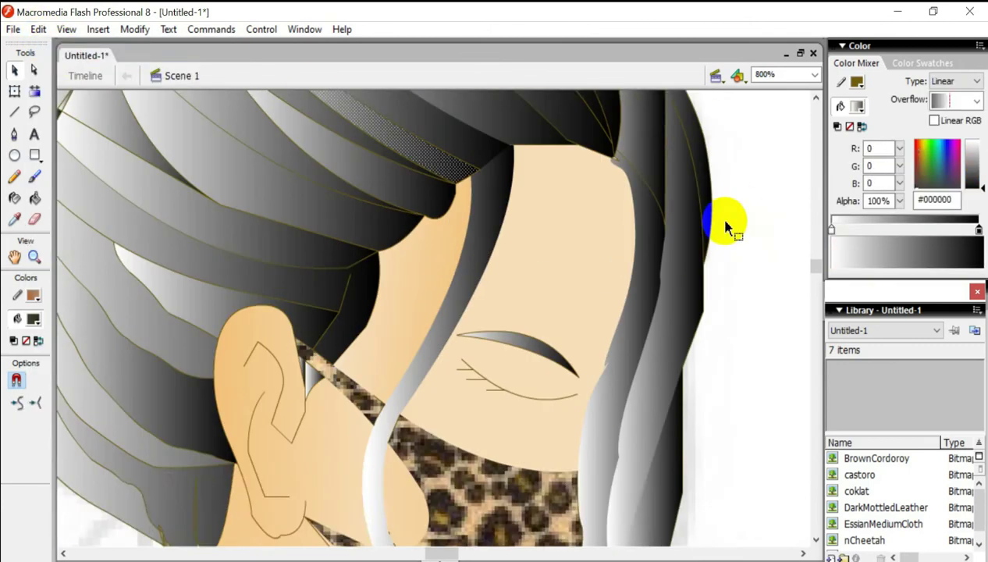
{"action": "left_click", "coordinate": [670, 289]}
{"action": "left_click", "coordinate": [657, 160]}
{"action": "scroll", "coordinate": [703, 308], "scroll_direction": "up", "scroll_amount": 3}
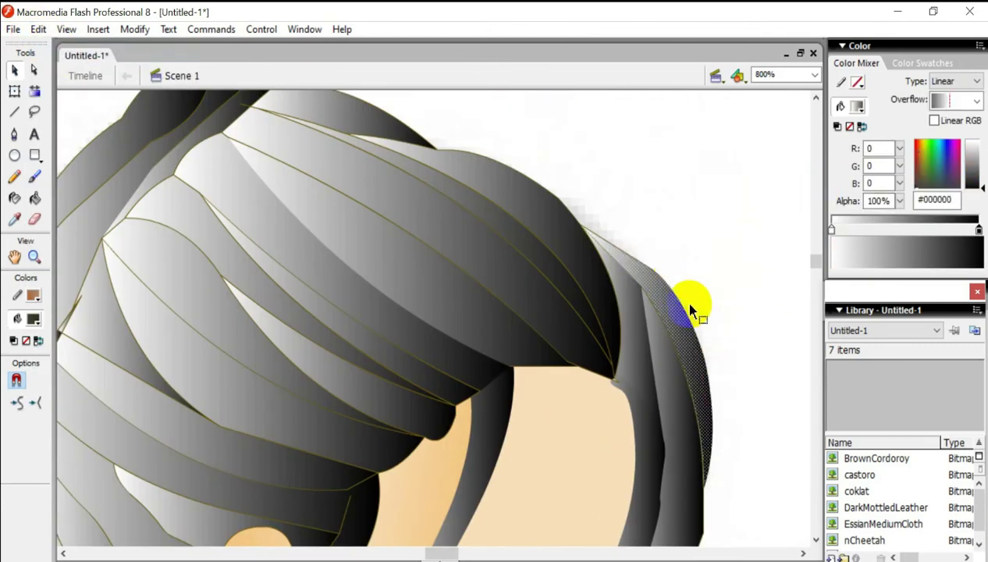
{"action": "left_click", "coordinate": [697, 292]}
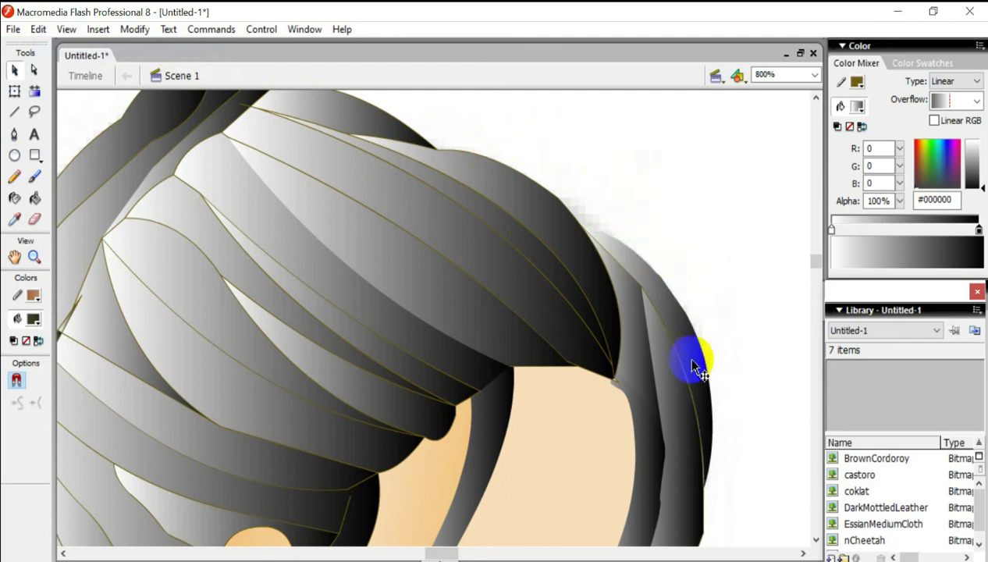
{"action": "left_click", "coordinate": [280, 334]}
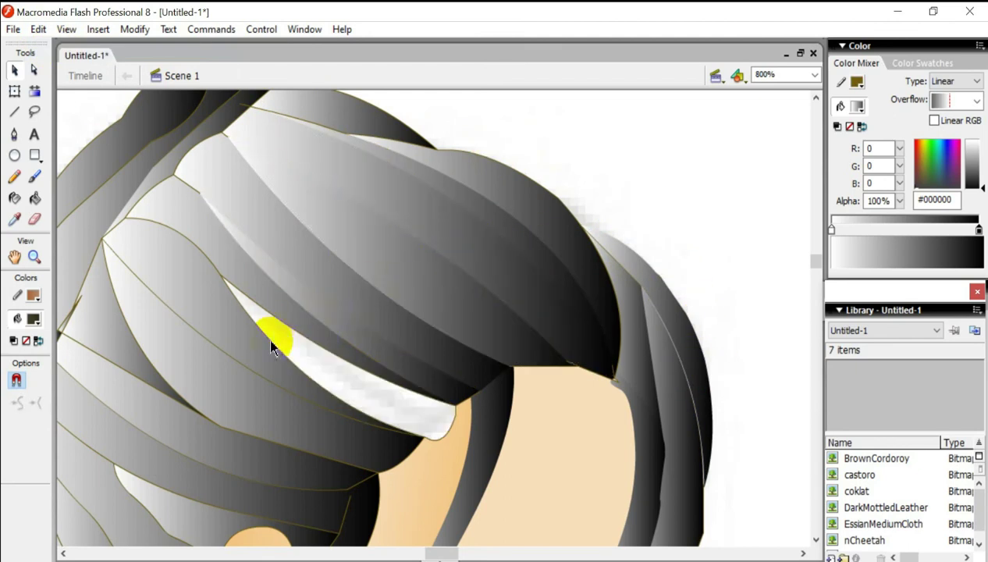
{"action": "left_click_drag", "start_coordinate": [182, 273], "coordinate": [153, 367]}
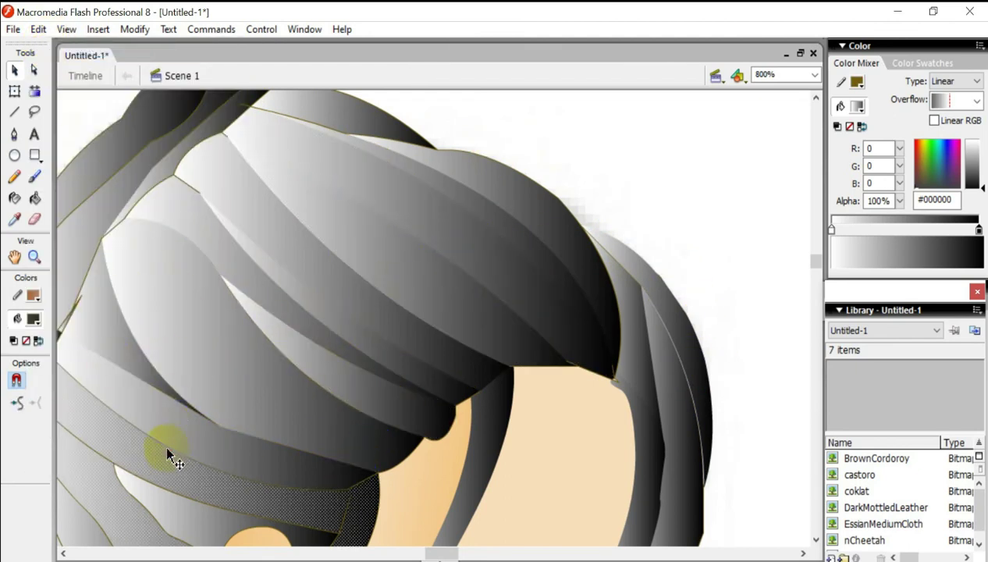
{"action": "left_click_drag", "start_coordinate": [441, 553], "coordinate": [423, 552]}
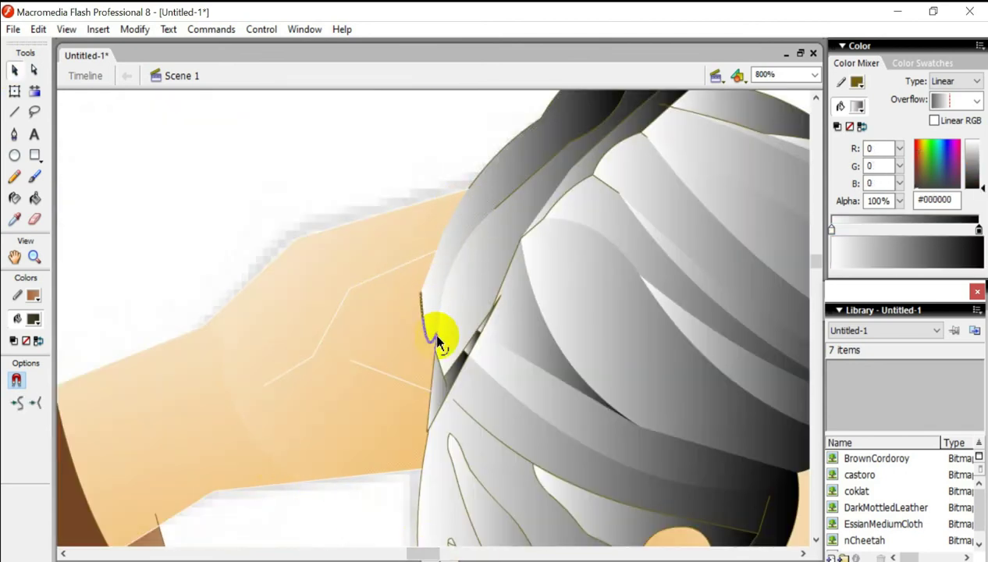
{"action": "left_click", "coordinate": [171, 343]}
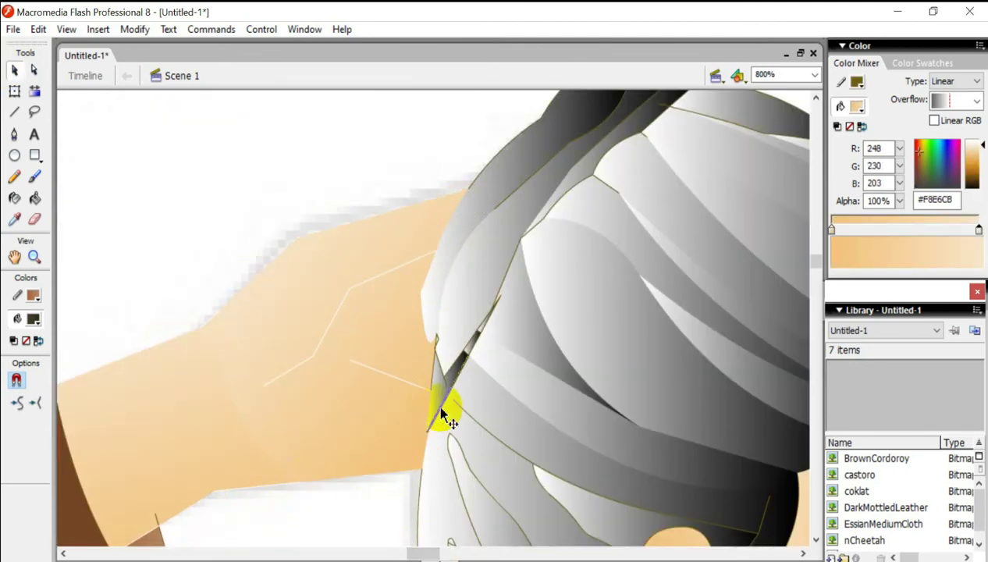
{"action": "left_click_drag", "start_coordinate": [441, 413], "coordinate": [543, 232]}
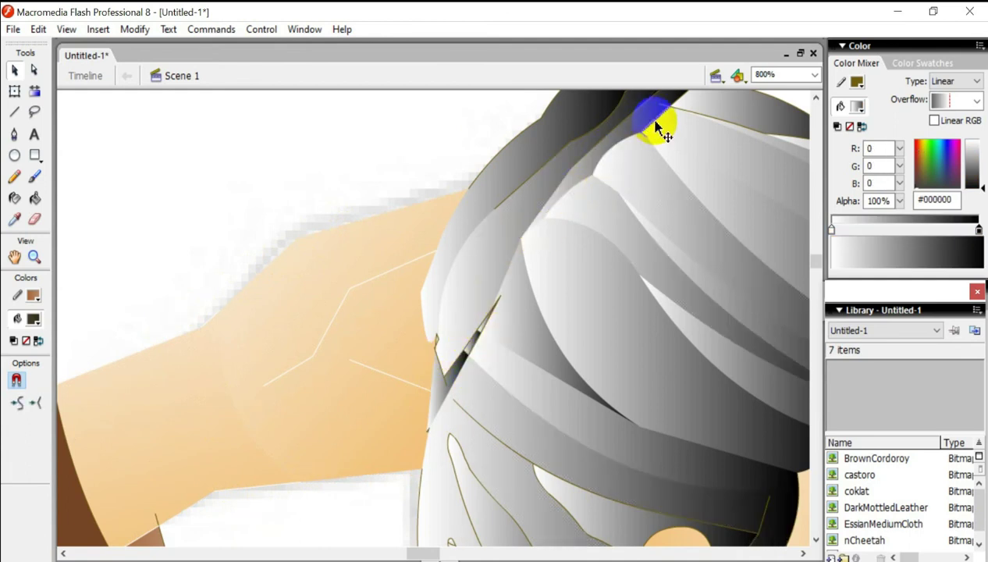
{"action": "left_click", "coordinate": [735, 529]}
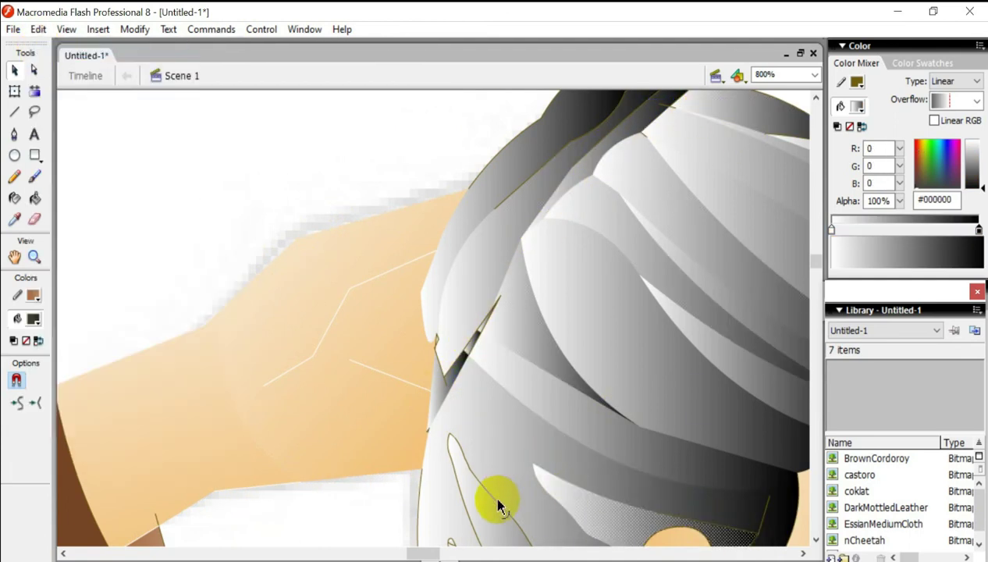
{"action": "scroll", "coordinate": [788, 441], "scroll_direction": "down", "scroll_amount": 3}
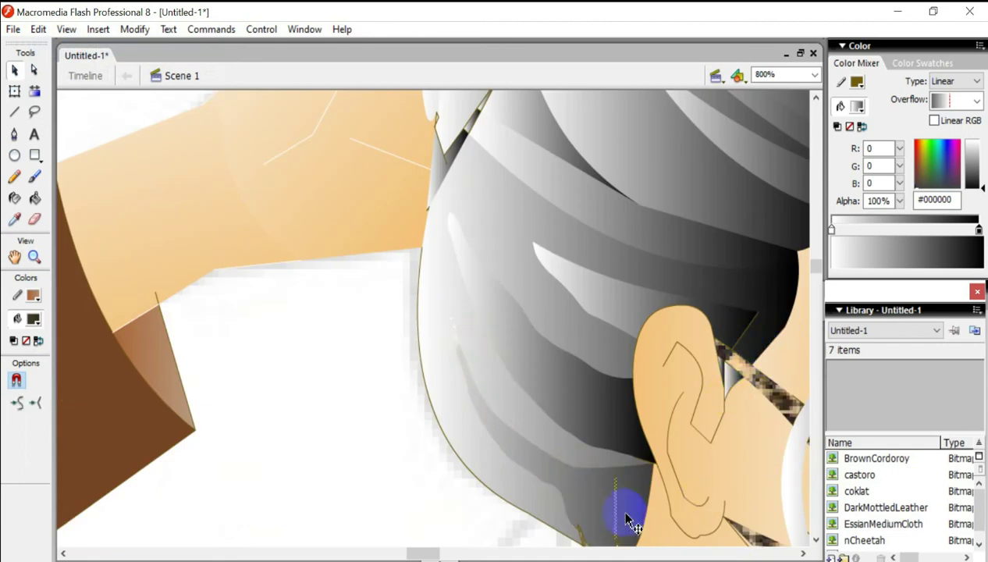
{"action": "scroll", "coordinate": [628, 517], "scroll_direction": "down", "scroll_amount": 3}
{"action": "left_click", "coordinate": [620, 351]}
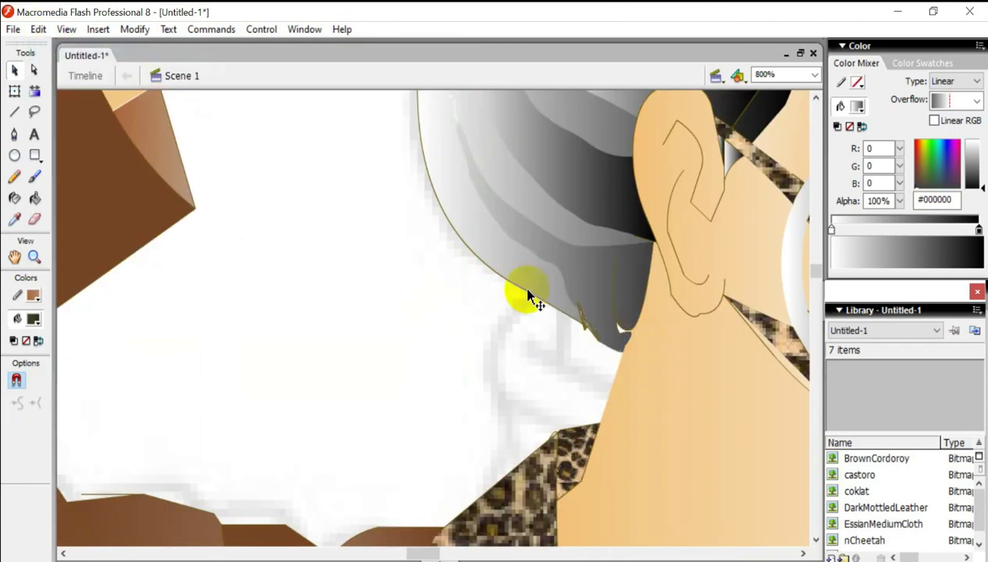
{"action": "left_click", "coordinate": [196, 199]}
{"action": "scroll", "coordinate": [176, 221], "scroll_direction": "down", "scroll_amount": 2}
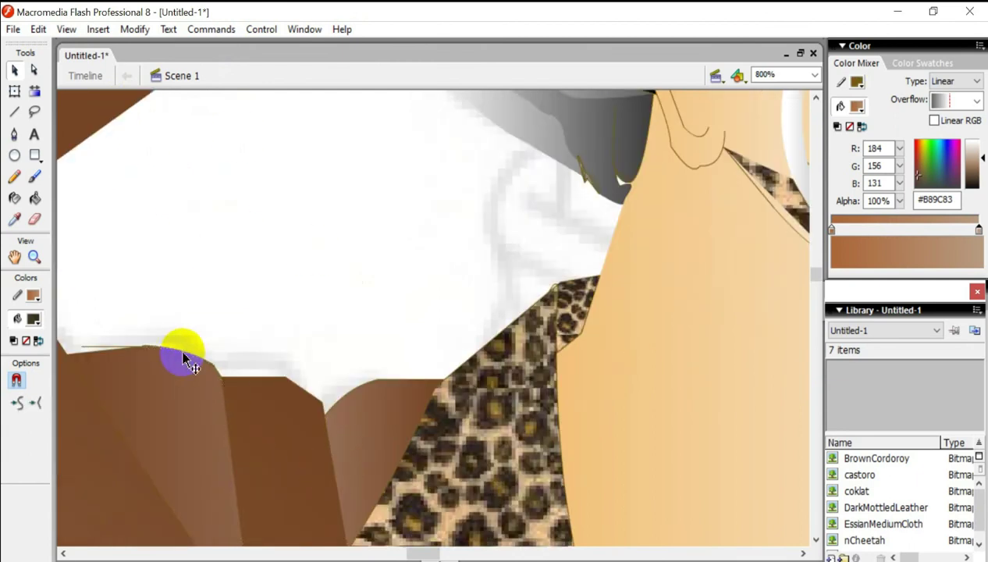
{"action": "left_click", "coordinate": [367, 394]}
{"action": "left_click", "coordinate": [503, 326]}
{"action": "left_click", "coordinate": [582, 334]}
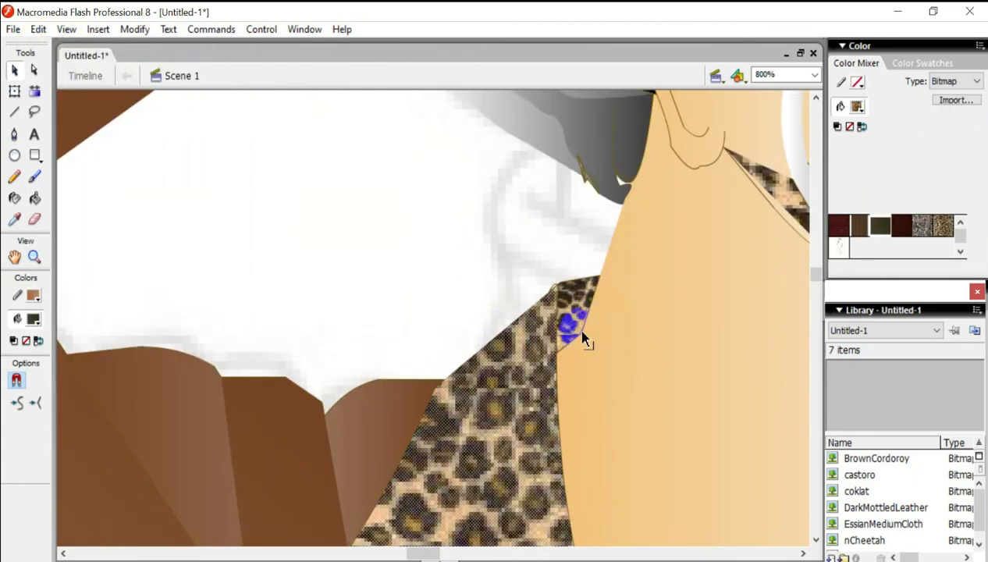
{"action": "scroll", "coordinate": [664, 195], "scroll_direction": "up", "scroll_amount": 3}
{"action": "left_click", "coordinate": [587, 414]}
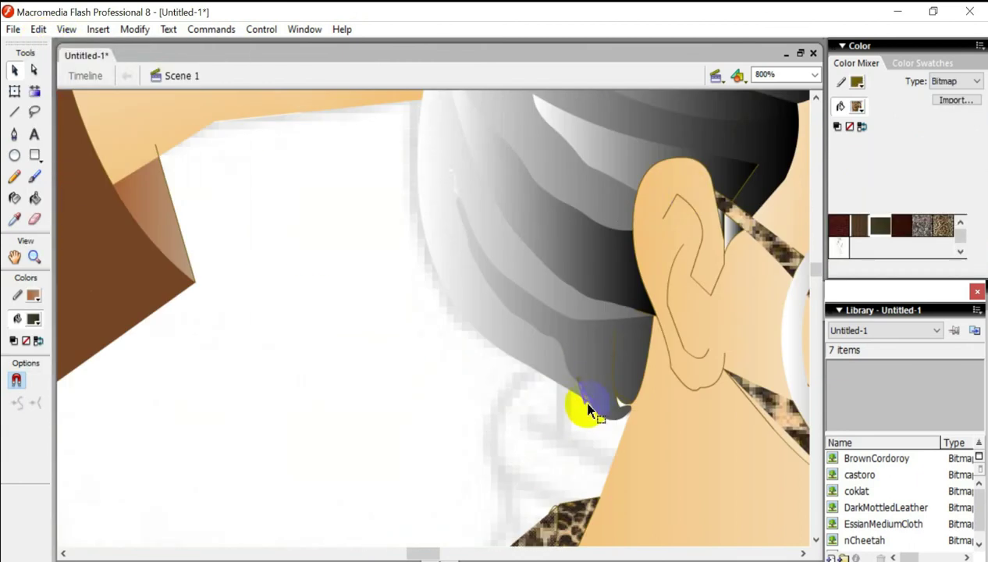
{"action": "scroll", "coordinate": [538, 235], "scroll_direction": "up", "scroll_amount": 5}
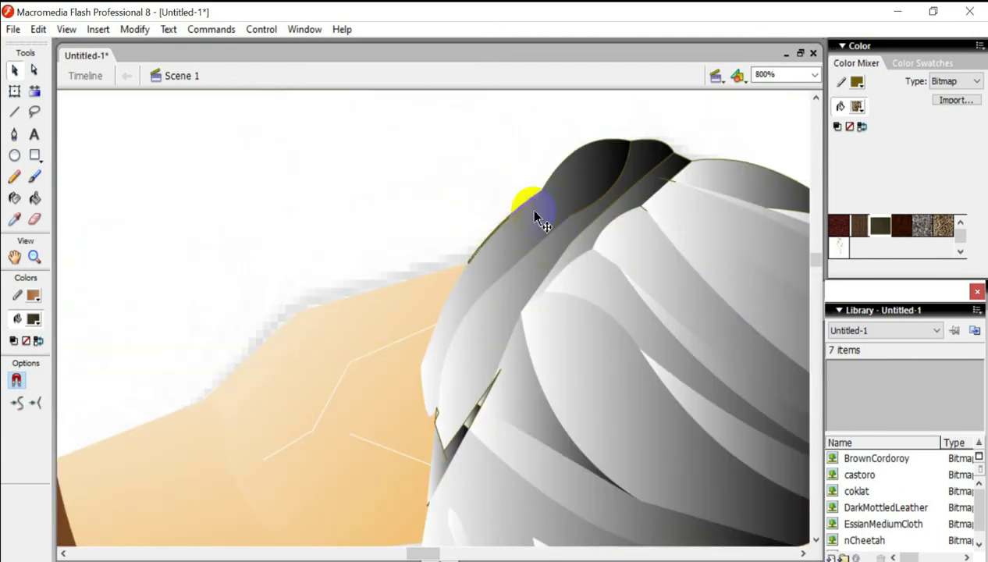
{"action": "left_click", "coordinate": [601, 195]}
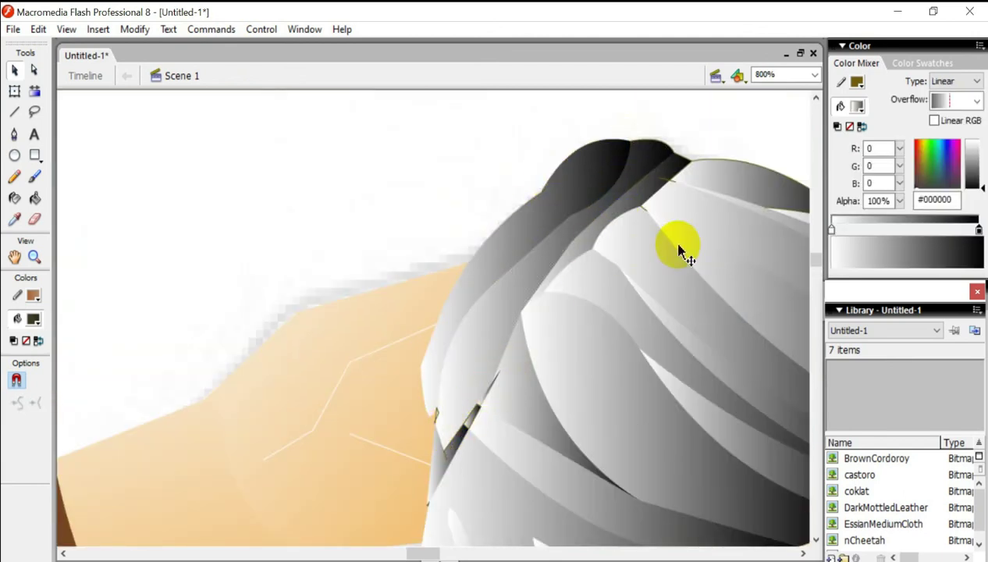
{"action": "left_click", "coordinate": [662, 165]}
{"action": "left_click", "coordinate": [648, 145]}
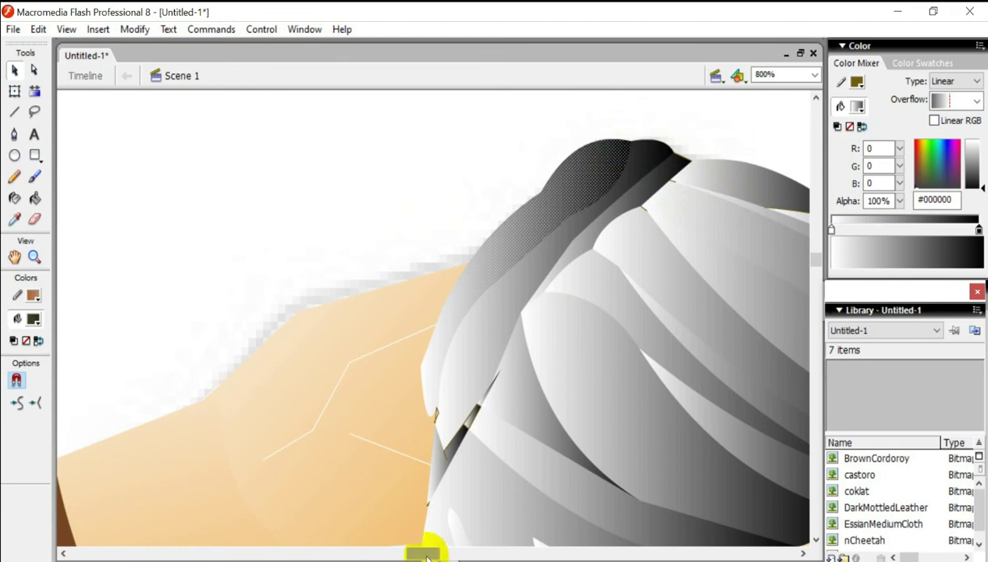
{"action": "left_click_drag", "start_coordinate": [426, 556], "coordinate": [443, 556]}
{"action": "scroll", "coordinate": [780, 226], "scroll_direction": "up", "scroll_amount": 3}
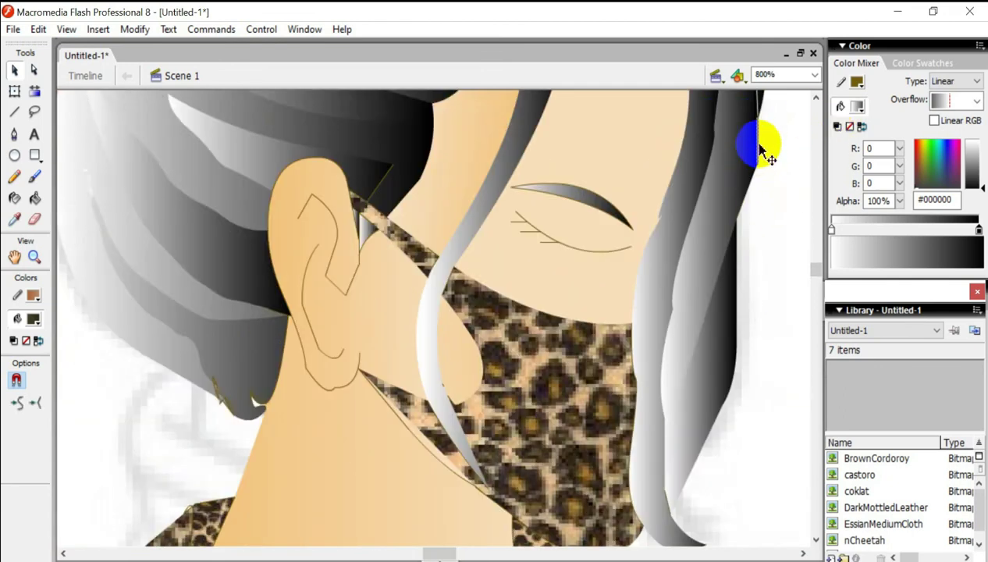
Step: Reshape the hair's right edge and show the right hair strand's gradient handles
{"action": "scroll", "coordinate": [778, 204], "scroll_direction": "up", "scroll_amount": 6}
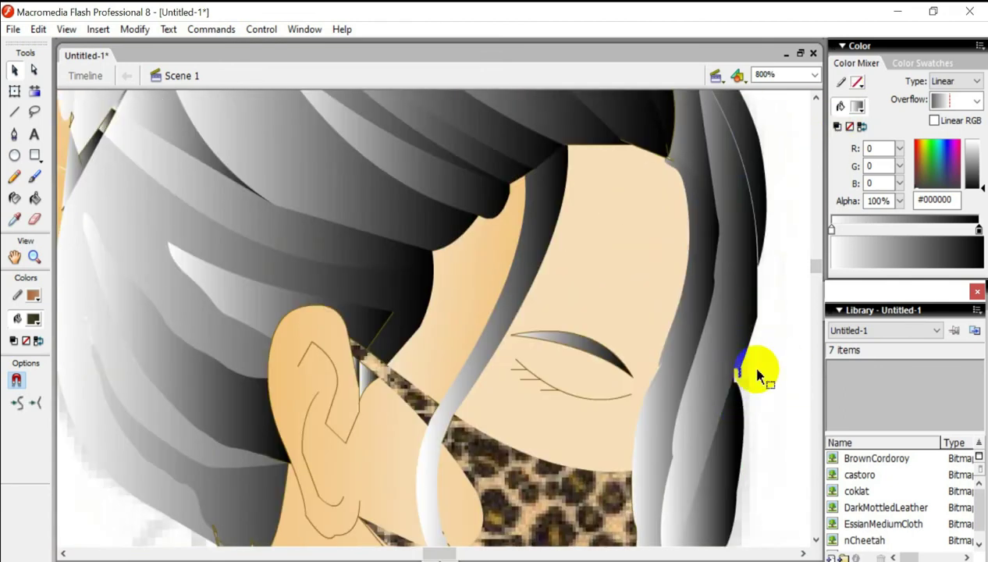
{"action": "left_click_drag", "start_coordinate": [756, 214], "coordinate": [767, 296]}
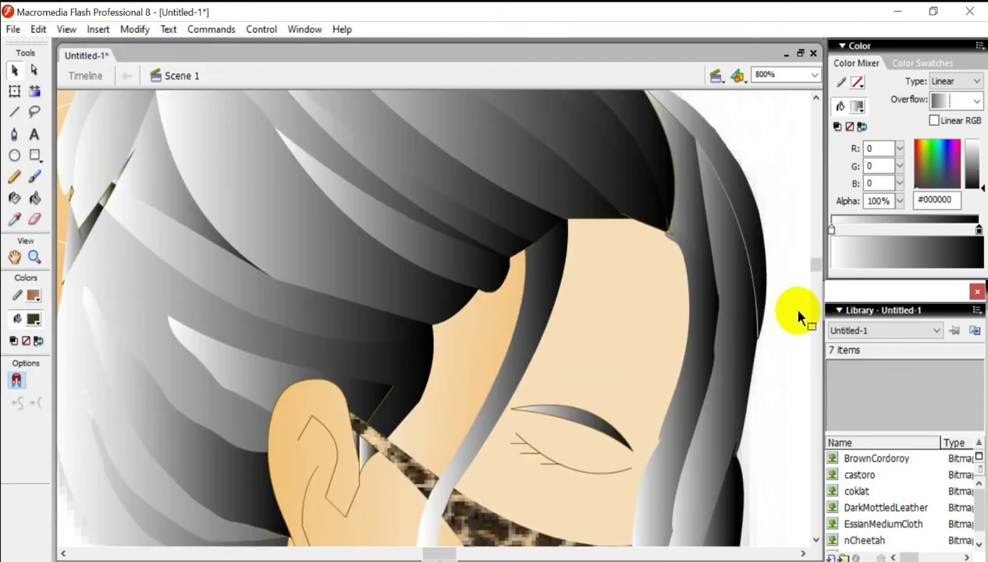
{"action": "key", "text": "f"}
{"action": "left_click", "coordinate": [710, 305]}
Step: Zoom out to the upper body and select the pale shirt fill
{"action": "scroll", "coordinate": [739, 286], "scroll_direction": "down", "scroll_amount": 3}
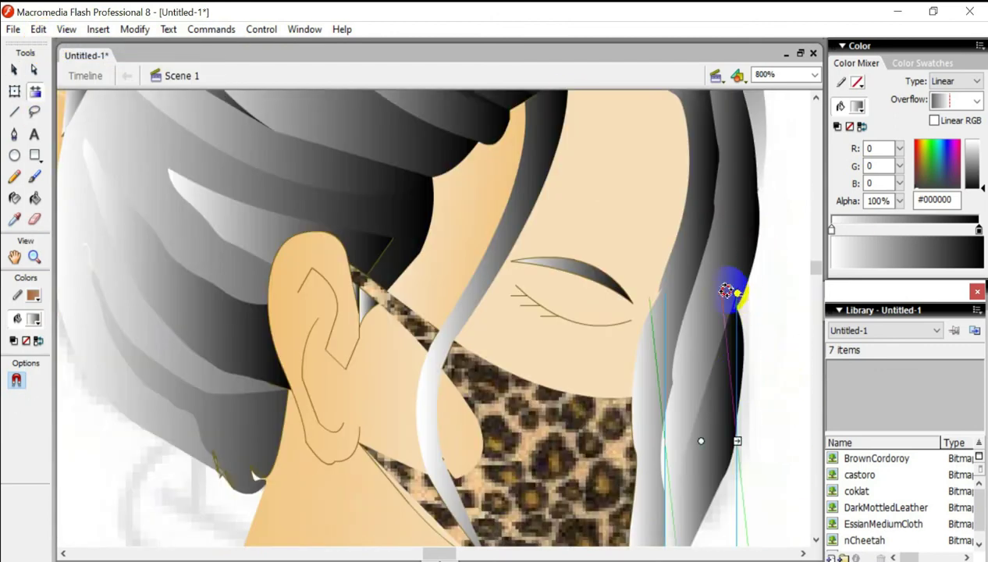
{"action": "scroll", "coordinate": [780, 337], "scroll_direction": "down", "scroll_amount": 3}
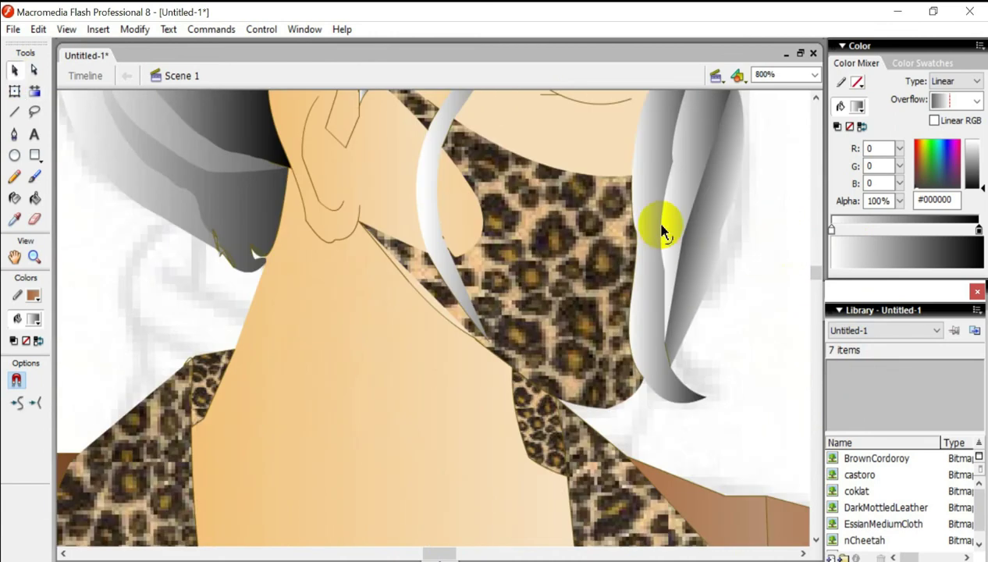
{"action": "scroll", "coordinate": [735, 214], "scroll_direction": "up", "scroll_amount": 3}
{"action": "scroll", "coordinate": [504, 412], "scroll_direction": "up", "scroll_amount": 5}
{"action": "key", "text": "ctrl+minus"}
{"action": "key", "text": "ctrl+minus"}
{"action": "left_click", "coordinate": [525, 337]}
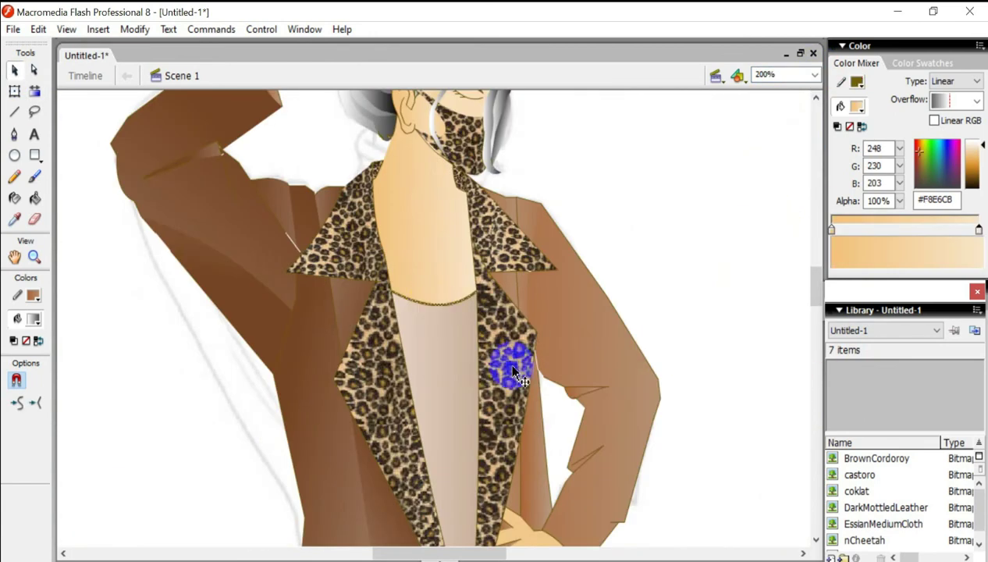
Step: Show the timeline and check the current frame's context options
{"action": "left_click", "coordinate": [85, 76]}
{"action": "left_click", "coordinate": [180, 117]}
{"action": "right_click", "coordinate": [179, 117]}
{"action": "left_click", "coordinate": [286, 249]}
{"action": "left_click", "coordinate": [306, 312]}
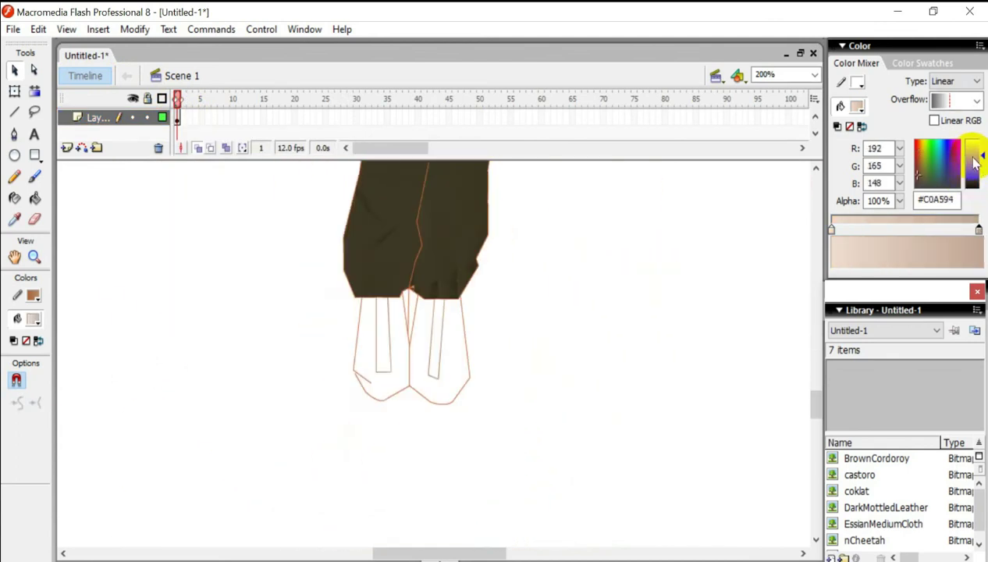
Step: Fill both shoes dark brown #663D22 and curve the right shoe's inner line
{"action": "left_click", "coordinate": [35, 198]}
{"action": "left_click", "coordinate": [468, 362]}
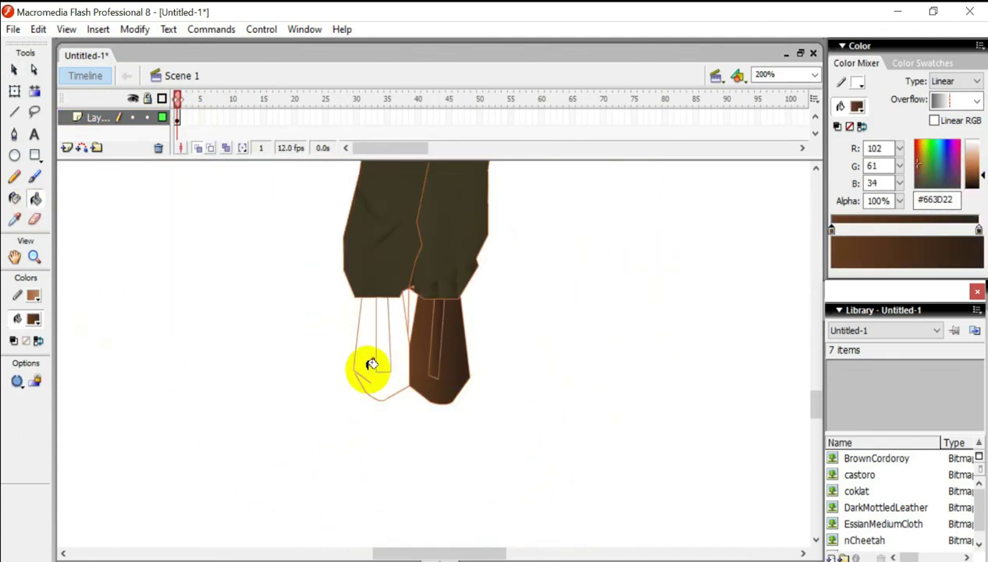
{"action": "key", "text": "ctrl+8"}
{"action": "left_click", "coordinate": [114, 425]}
{"action": "scroll", "coordinate": [473, 370], "scroll_direction": "down", "scroll_amount": 2}
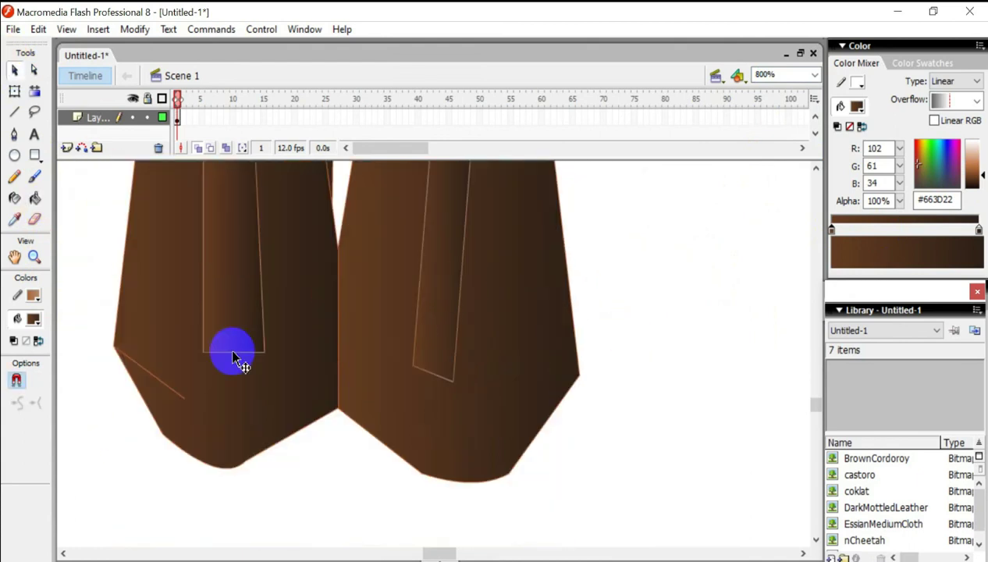
{"action": "left_click_drag", "start_coordinate": [459, 375], "coordinate": [470, 360]}
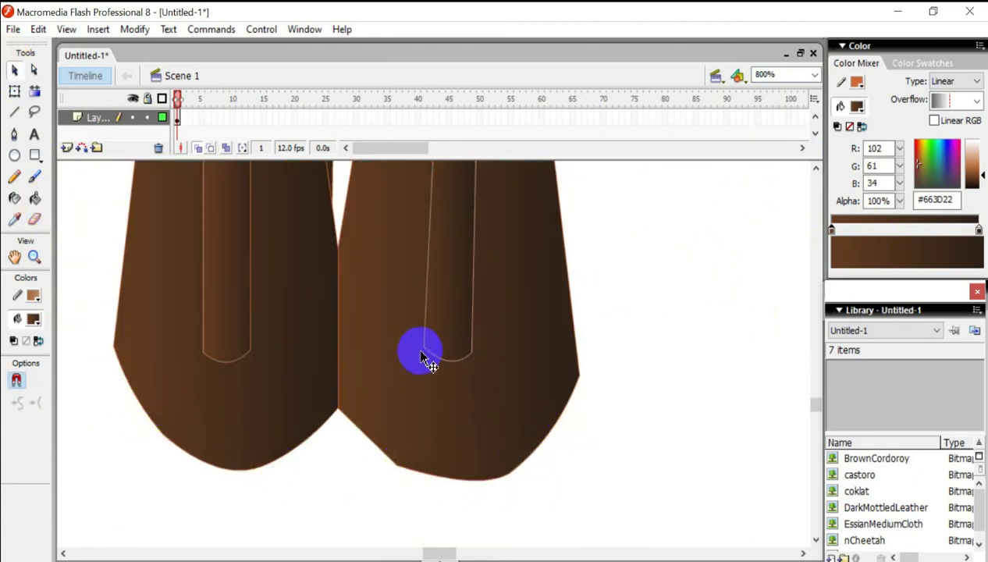
Step: Select the dark trouser fill and the beige strap fill
{"action": "scroll", "coordinate": [422, 359], "scroll_direction": "up", "scroll_amount": 5}
{"action": "scroll", "coordinate": [556, 331], "scroll_direction": "up", "scroll_amount": 5}
{"action": "scroll", "coordinate": [767, 209], "scroll_direction": "up", "scroll_amount": 3}
{"action": "scroll", "coordinate": [771, 370], "scroll_direction": "up", "scroll_amount": 3}
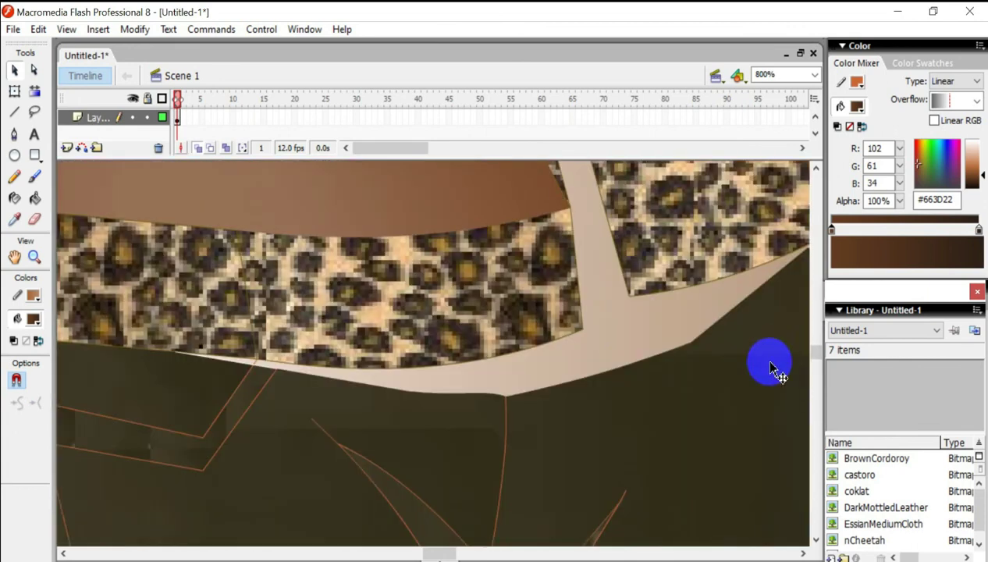
{"action": "left_click", "coordinate": [770, 370]}
{"action": "left_click", "coordinate": [622, 379]}
{"action": "scroll", "coordinate": [656, 398], "scroll_direction": "up", "scroll_amount": 5}
Step: Hide the timeline and convert the whole figure into graphic symbol Symbol 1
{"action": "key", "text": "ctrl+alt+t"}
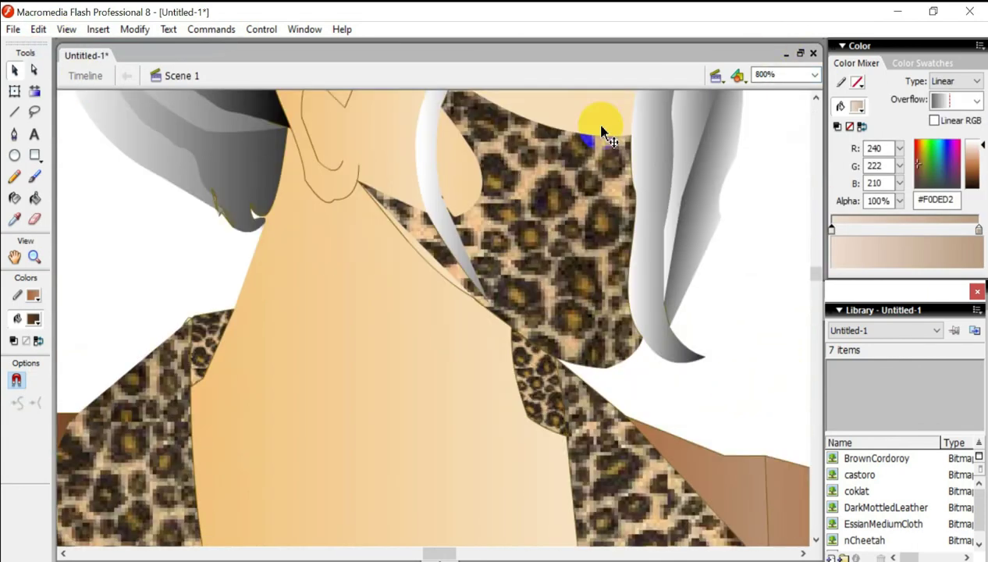
{"action": "key", "text": "ctrl+3"}
{"action": "key", "text": "ctrl+a"}
{"action": "left_click", "coordinate": [129, 31]}
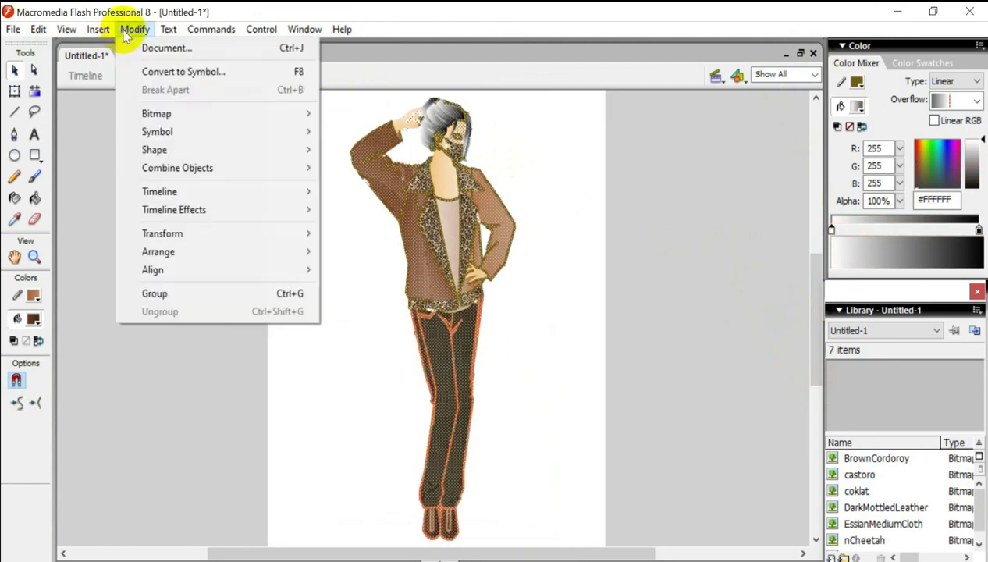
{"action": "left_click", "coordinate": [183, 71]}
{"action": "key", "text": "Return"}
{"action": "key", "text": "q"}
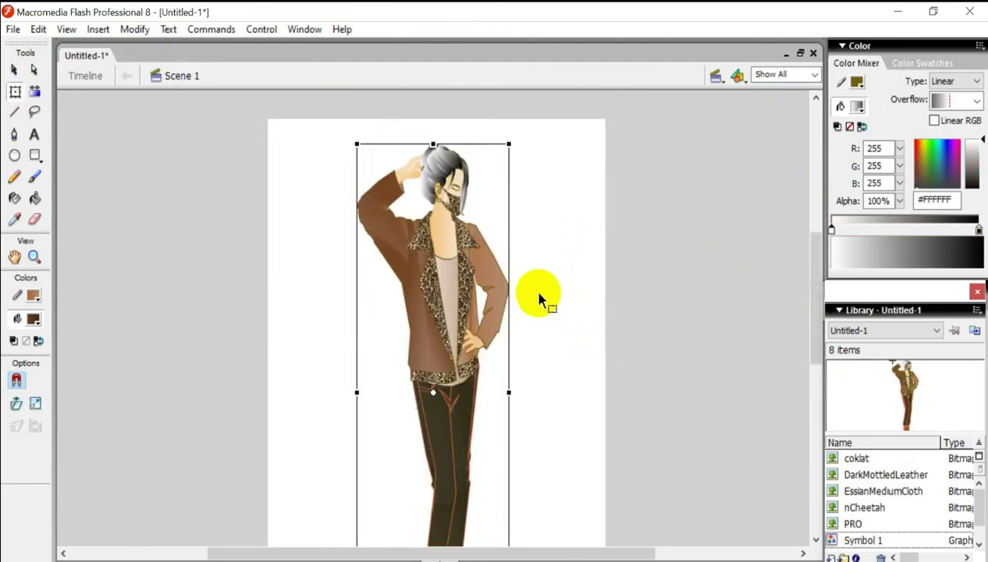